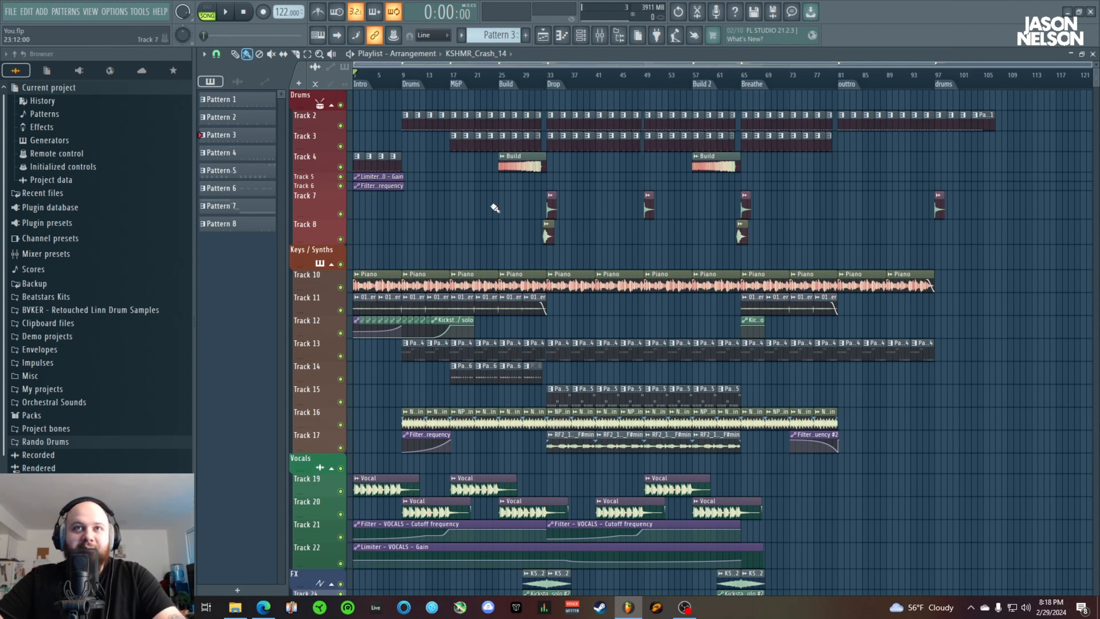
# Solo Track 10 and listen to its piano part from the start of the song
pyautogui.moveTo(962, 75); pyautogui.dragTo(346, 104)
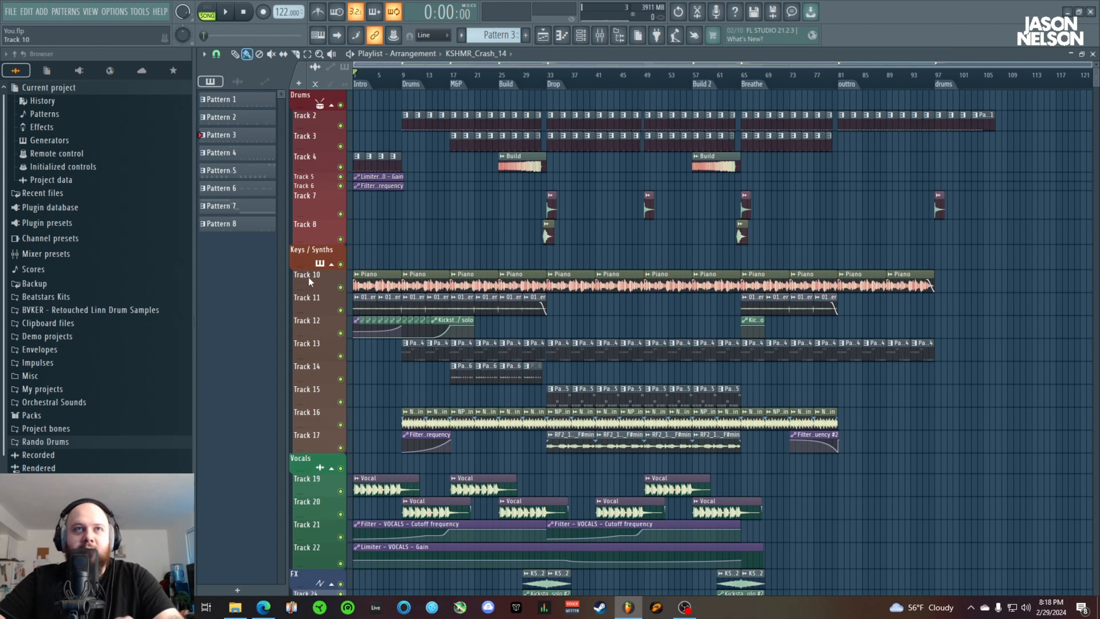
pyautogui.rightClick(342, 287)
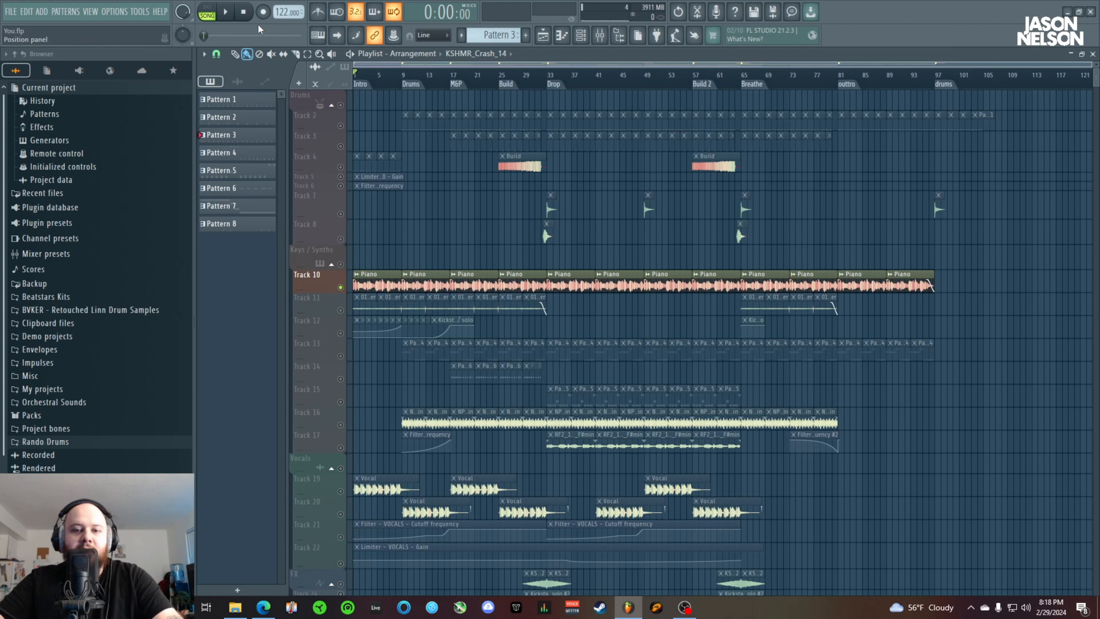
pyautogui.press('space')
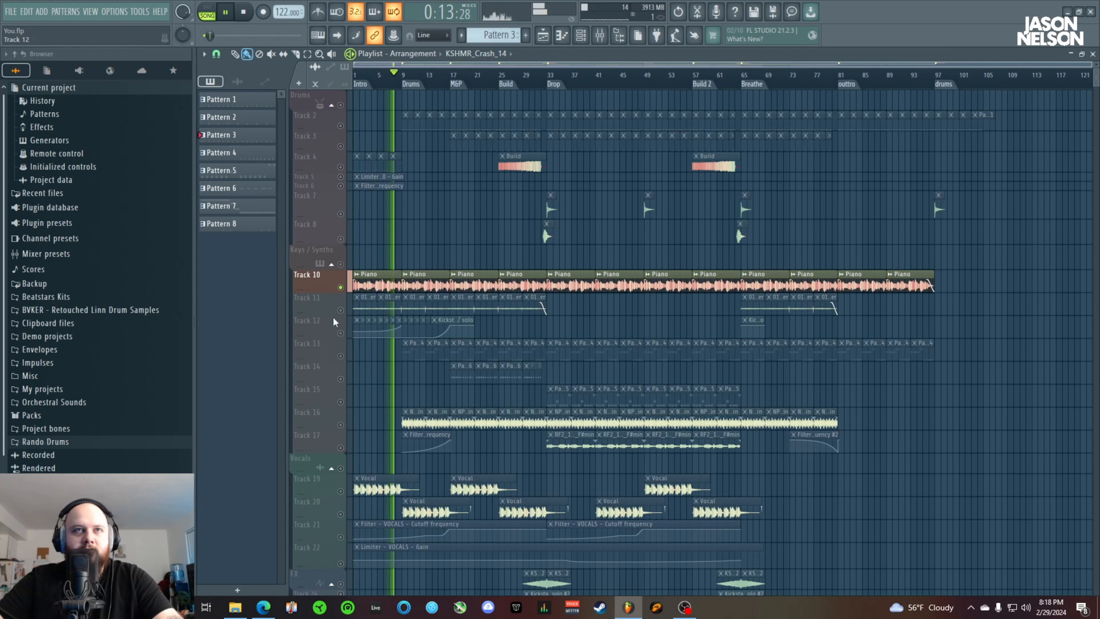
pyautogui.press('space')
# Unmute Tracks 11 and 12, mute Track 10, and play the atmosphere layer with its automation from the song start
pyautogui.click(343, 308)
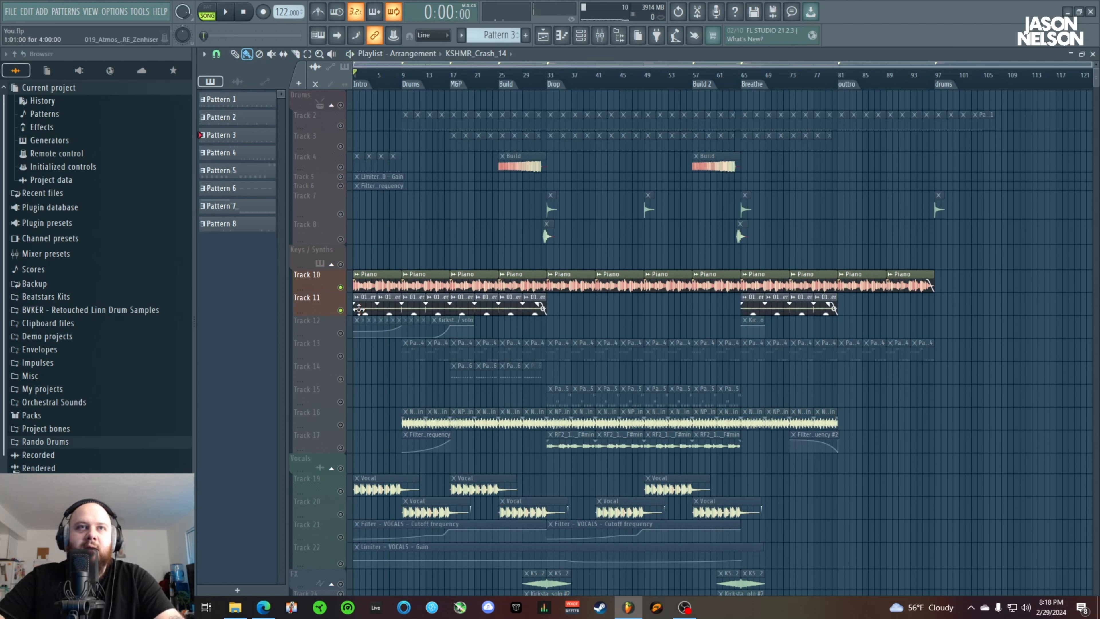
pyautogui.click(342, 288)
pyautogui.press('space')
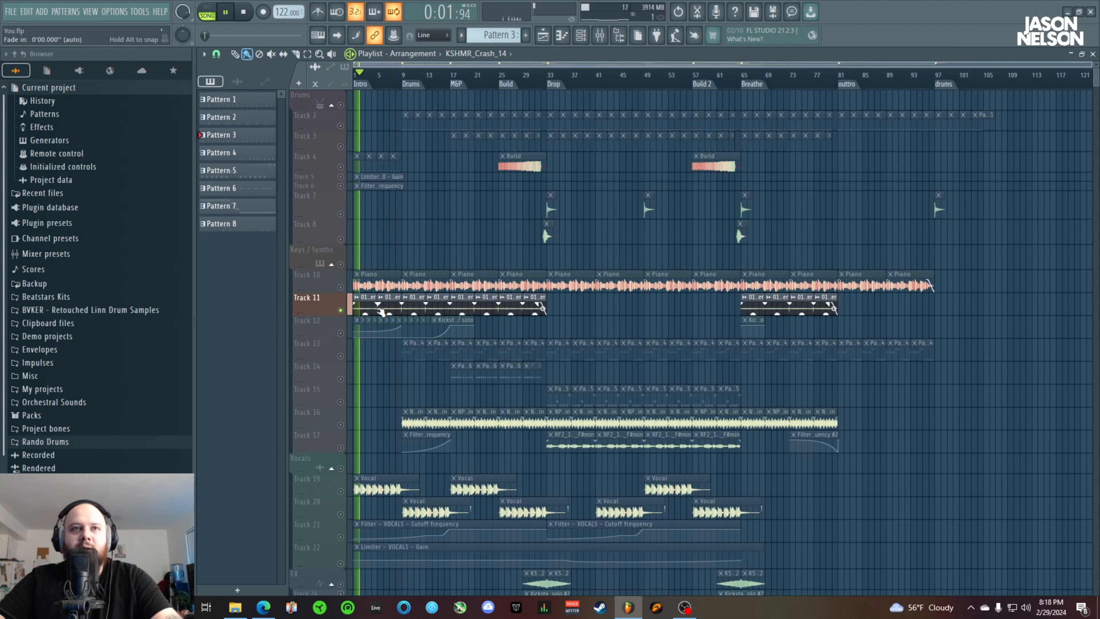
pyautogui.click(341, 333)
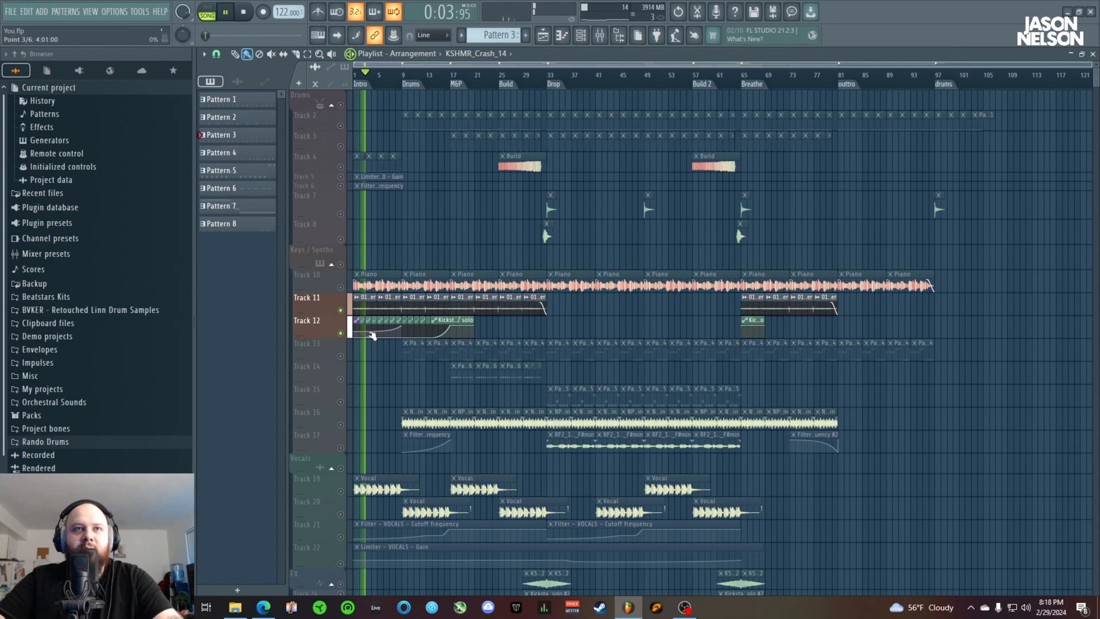
pyautogui.press('space')
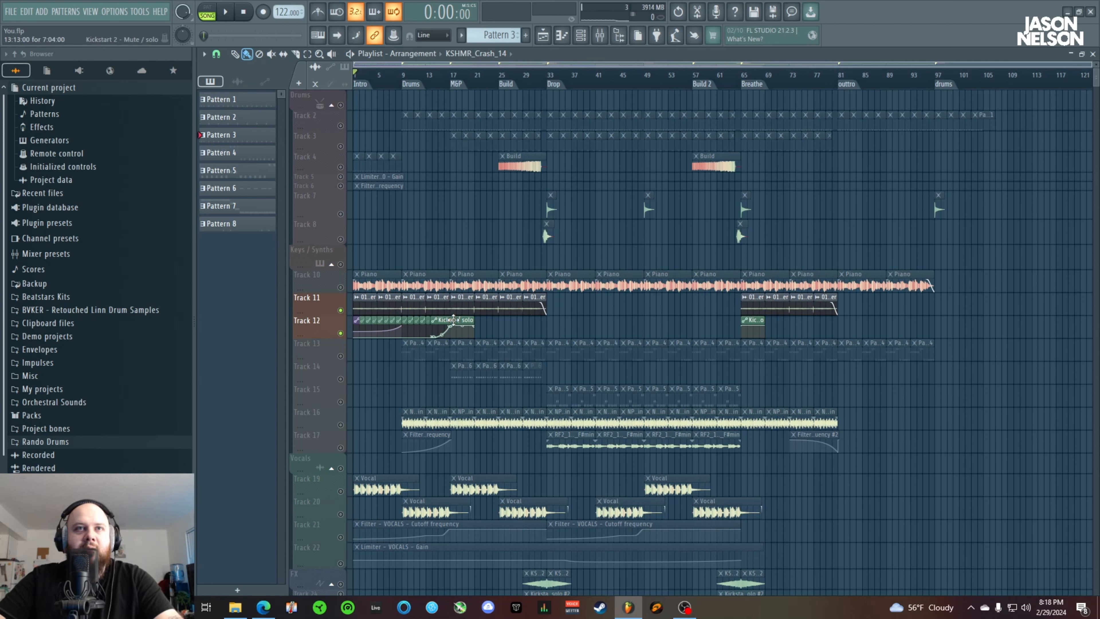
# Listen to Tracks 11 and 12 from bar 14 across the filter automation rise
pyautogui.click(429, 76)
pyautogui.press('space')
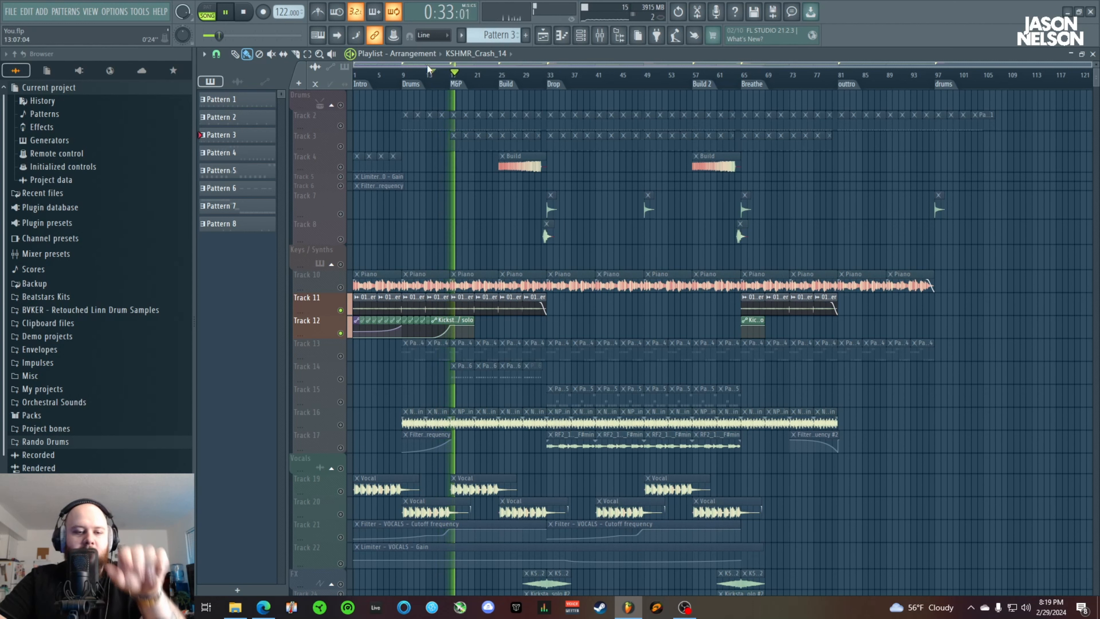
pyautogui.press('space')
# Unmute Track 10 and replay the section from bar 14 with the piano included
pyautogui.click(340, 286)
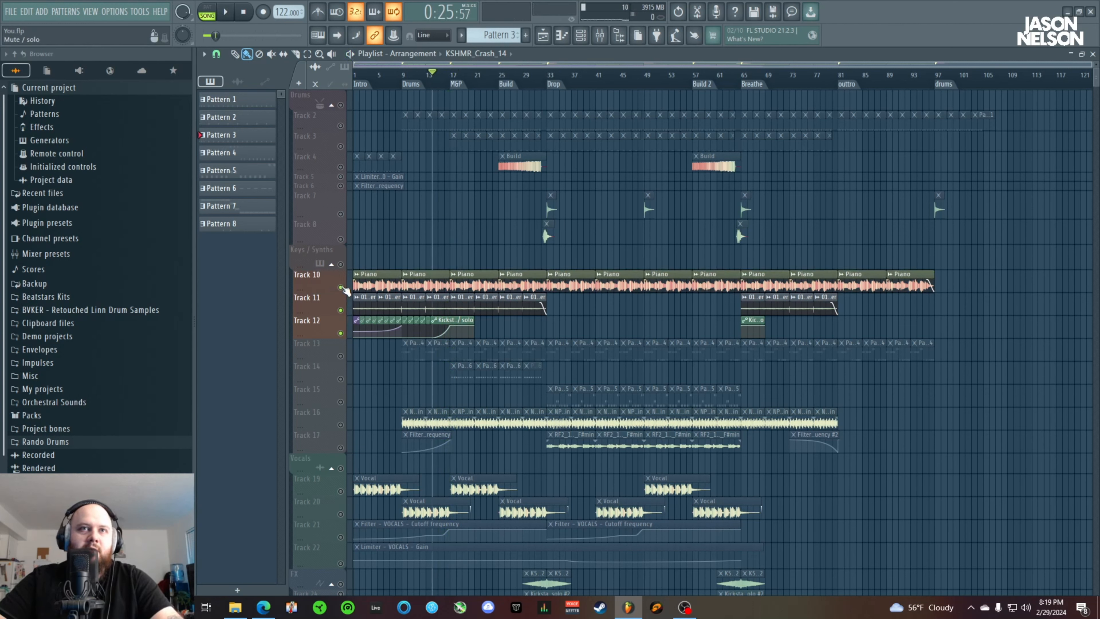
pyautogui.press('space')
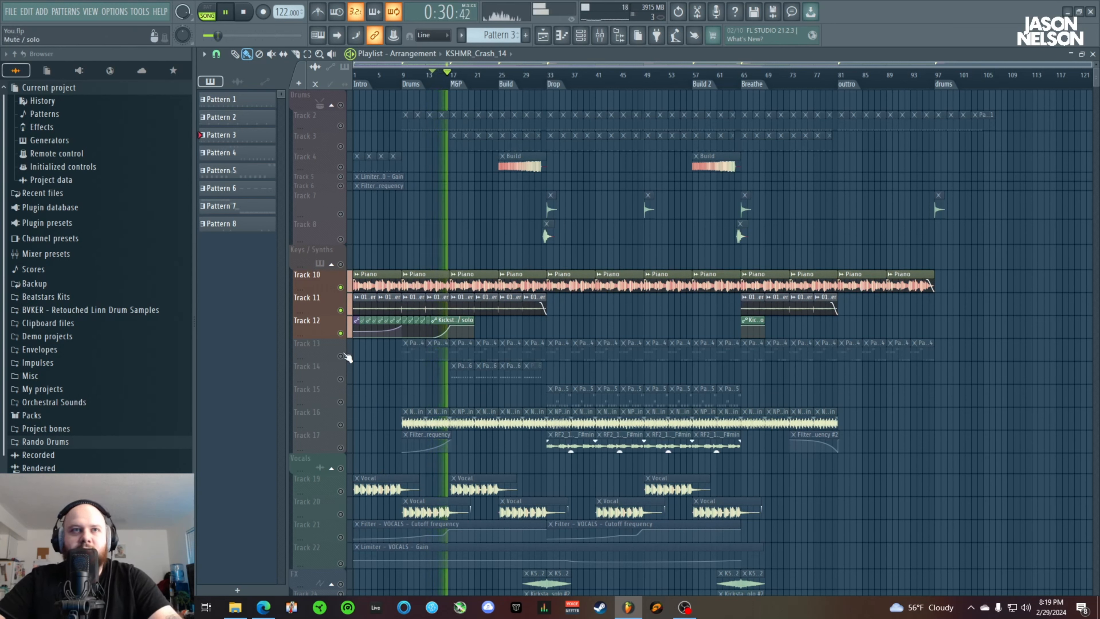
pyautogui.press('space')
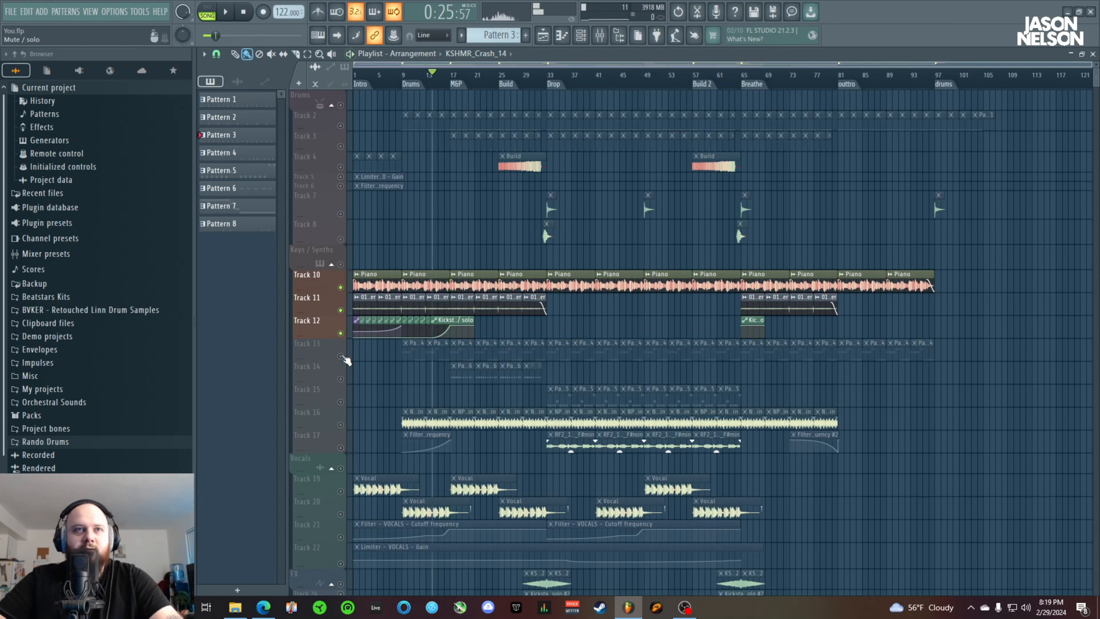
# Unmute Track 13 and set the playhead to the Drums marker at bar 9
pyautogui.click(341, 356)
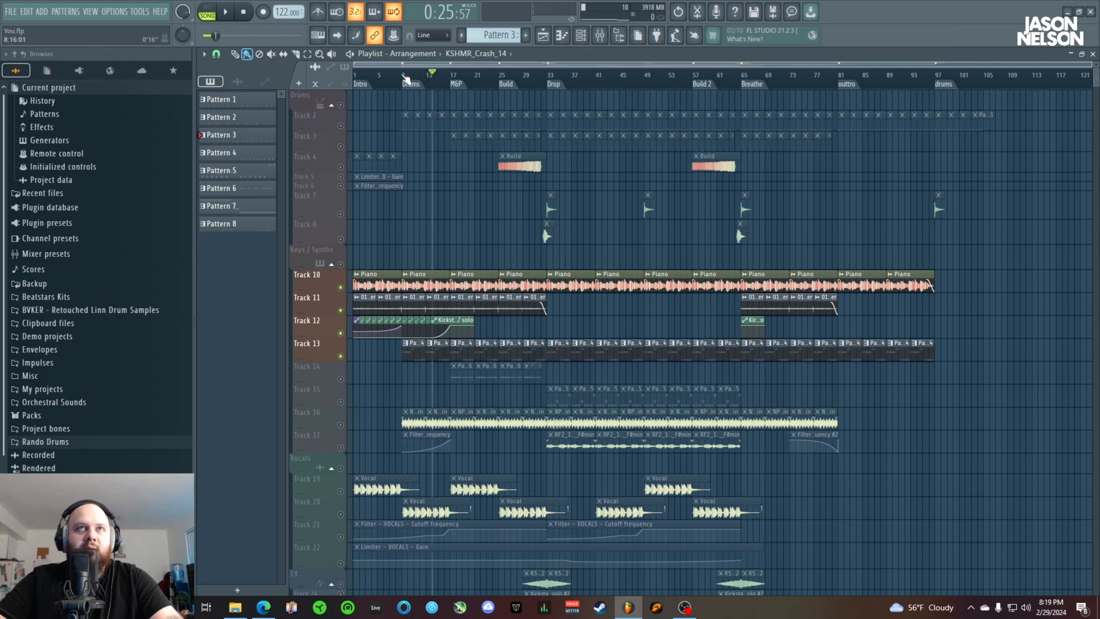
pyautogui.click(405, 75)
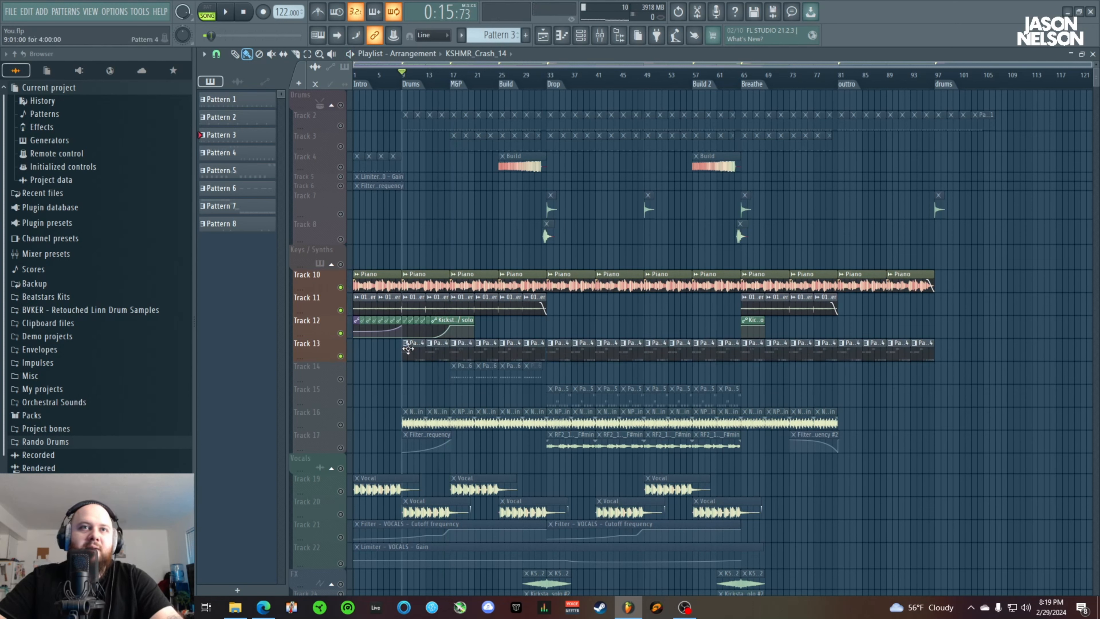
# Display the channel rack for Pattern 4 and open the first Diva synth's plugin window
pyautogui.click(562, 35)
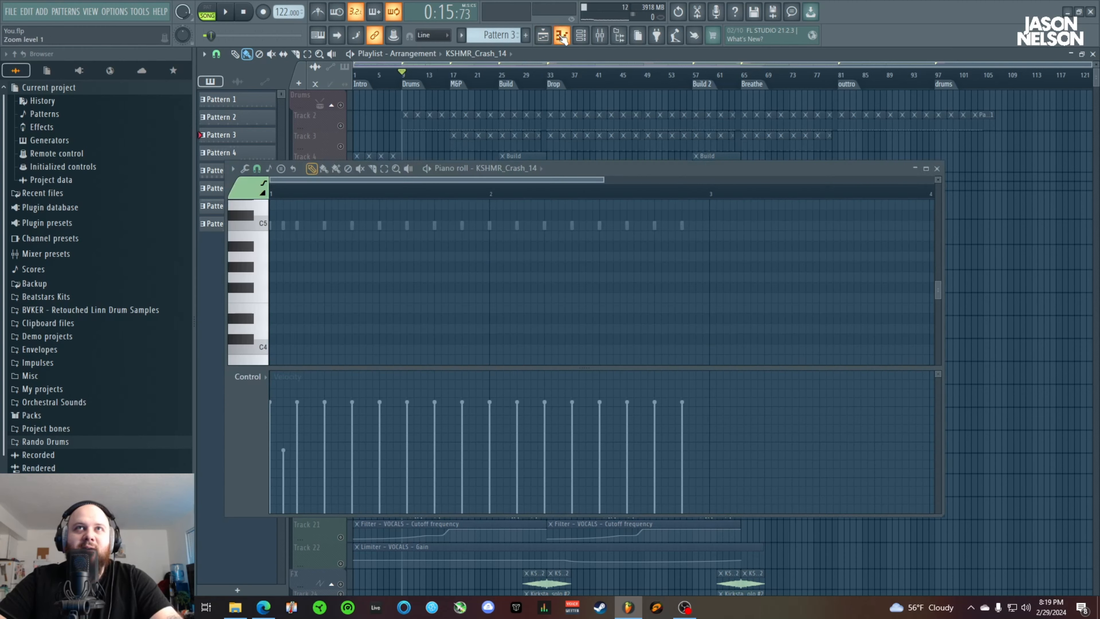
pyautogui.click(938, 168)
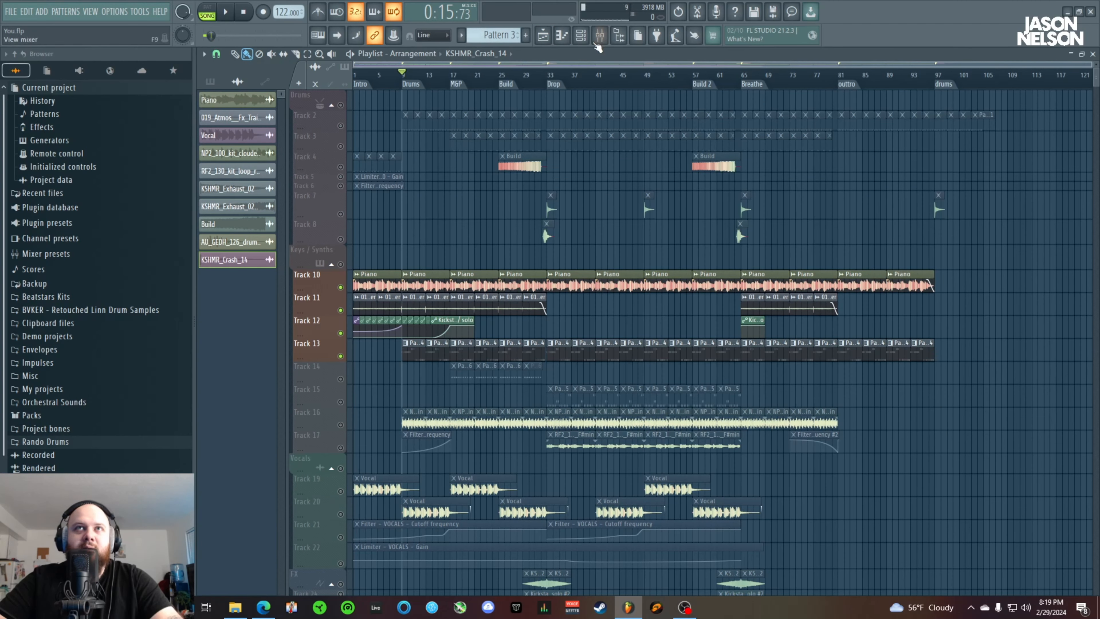
pyautogui.click(580, 35)
pyautogui.scroll(2, 507, 34)
pyautogui.scroll(-3, 506, 34)
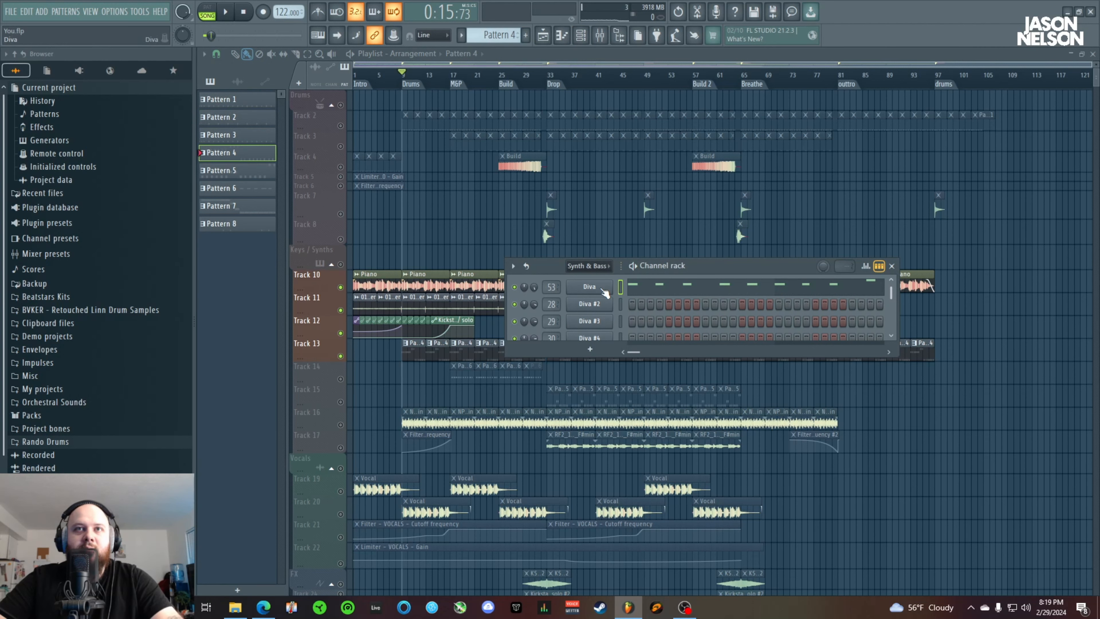
pyautogui.click(590, 288)
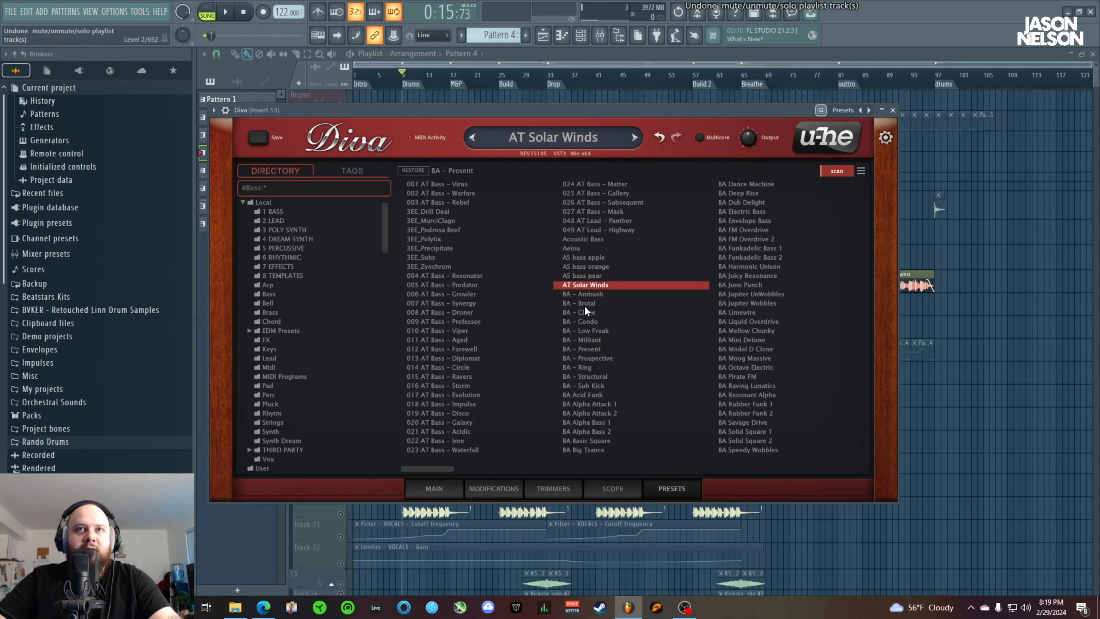
# Load the BA - Condo bass preset in Diva and play Pattern 4 in pattern mode
pyautogui.click(585, 322)
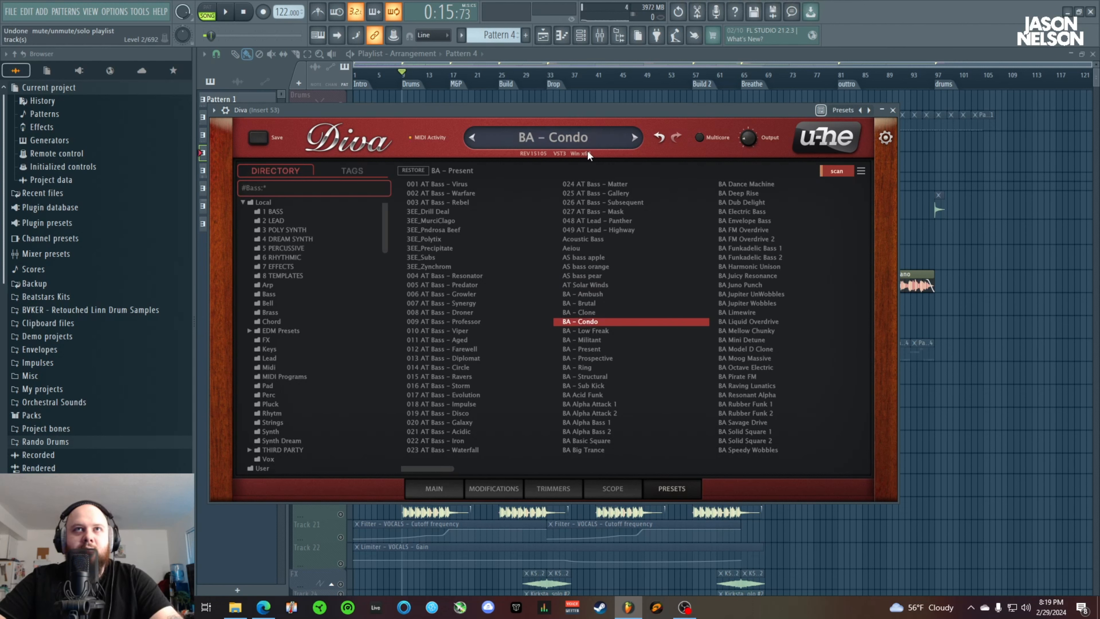
pyautogui.click(207, 12)
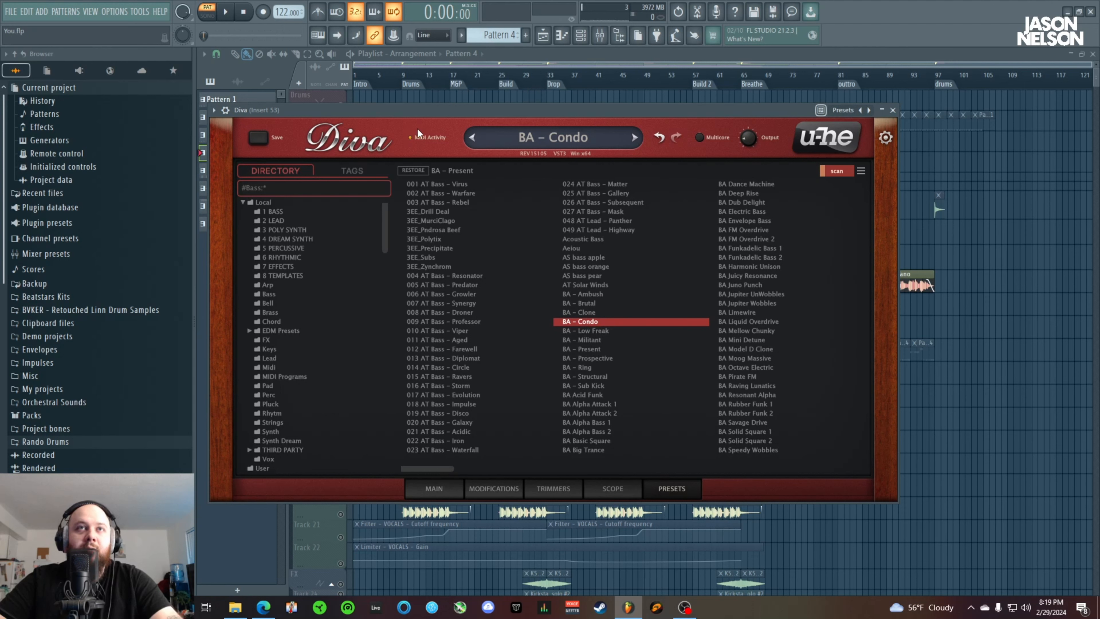
pyautogui.click(211, 11)
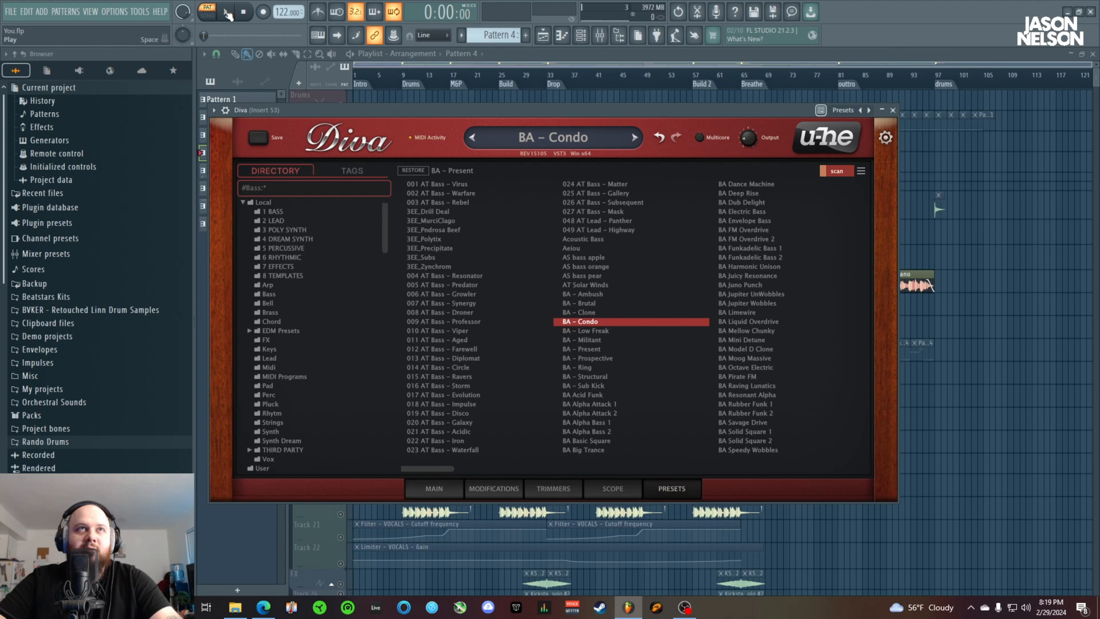
# Audition the BA - Low Freak, Clone, Condo and Militant presets against the playing pattern, ending on BA - Present
pyautogui.click(593, 331)
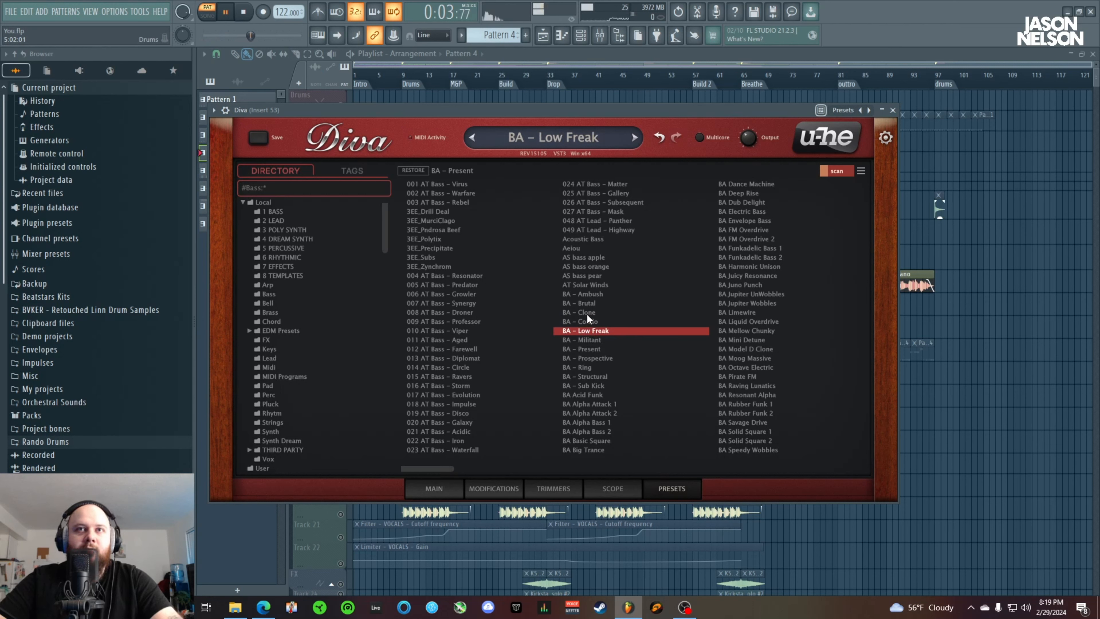
pyautogui.click(585, 313)
pyautogui.click(588, 322)
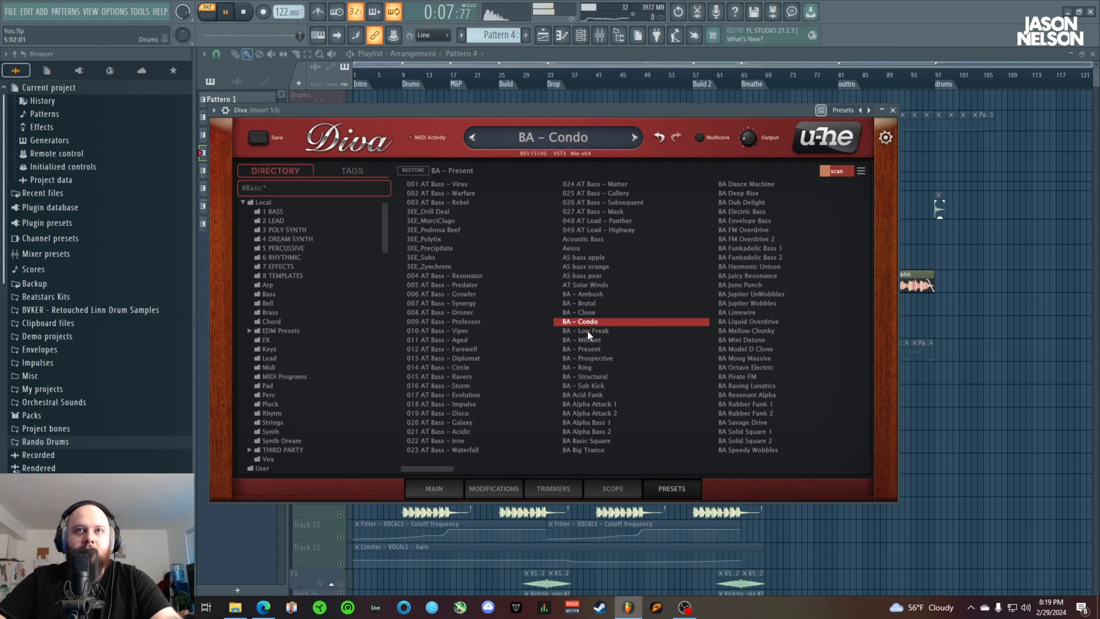
pyautogui.click(588, 334)
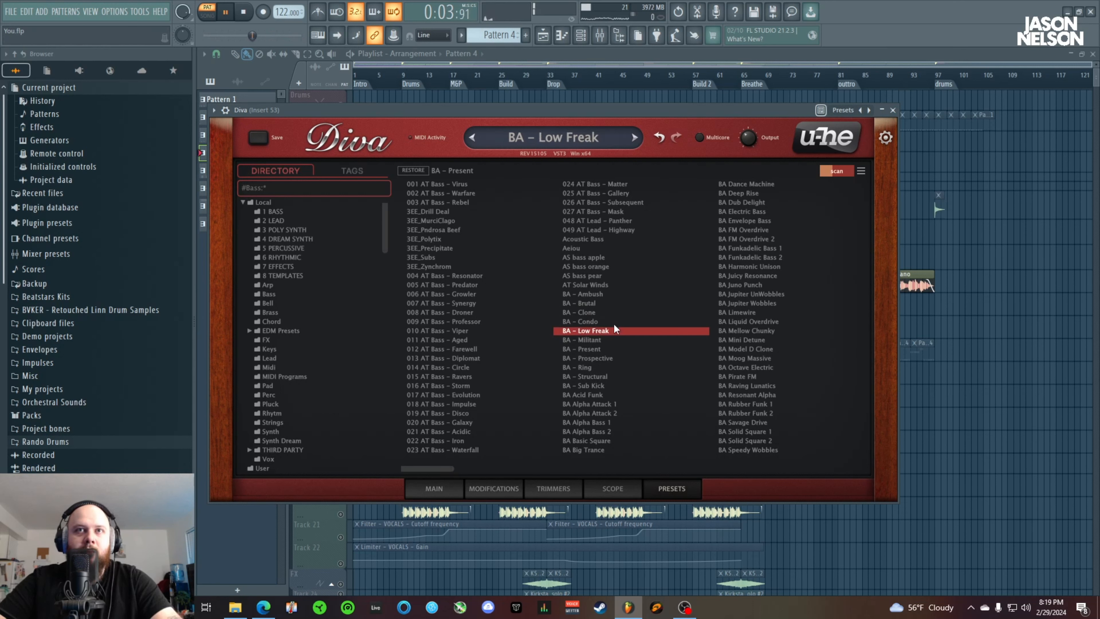
pyautogui.click(594, 341)
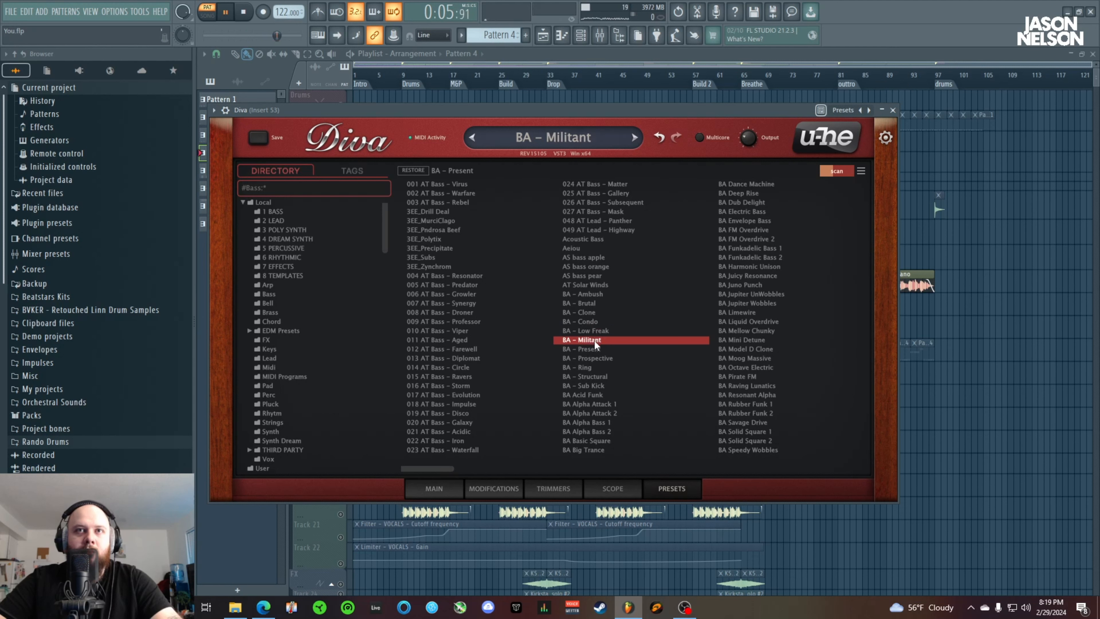
pyautogui.click(591, 350)
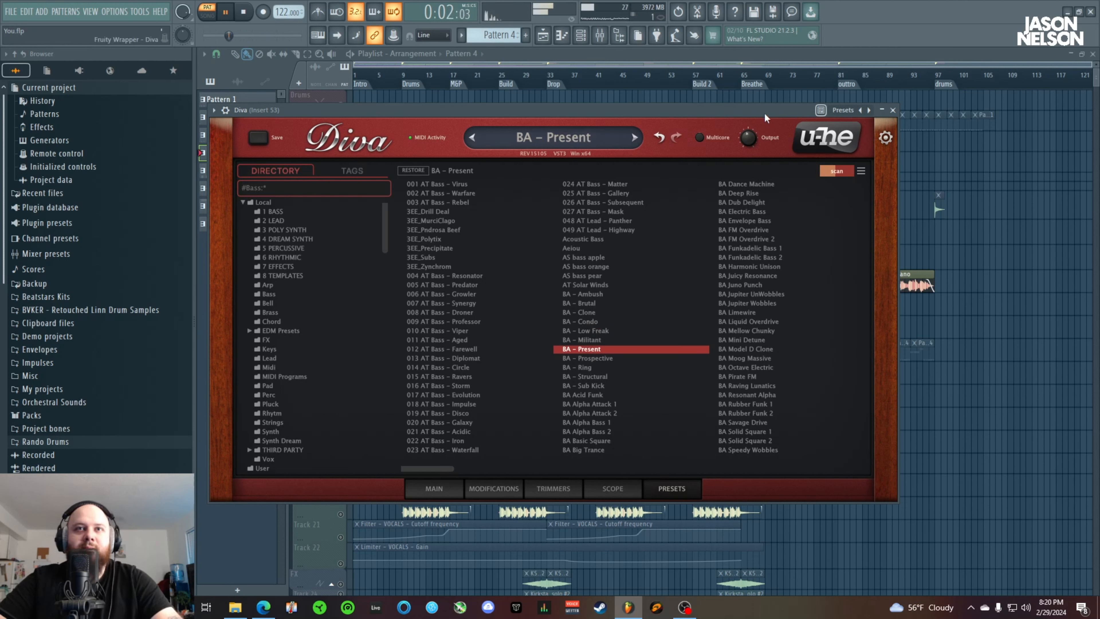
# Show Diva's oscilloscope for the bass sound and set the scope frequency to 1.40
pyautogui.click(445, 491)
pyautogui.click(608, 488)
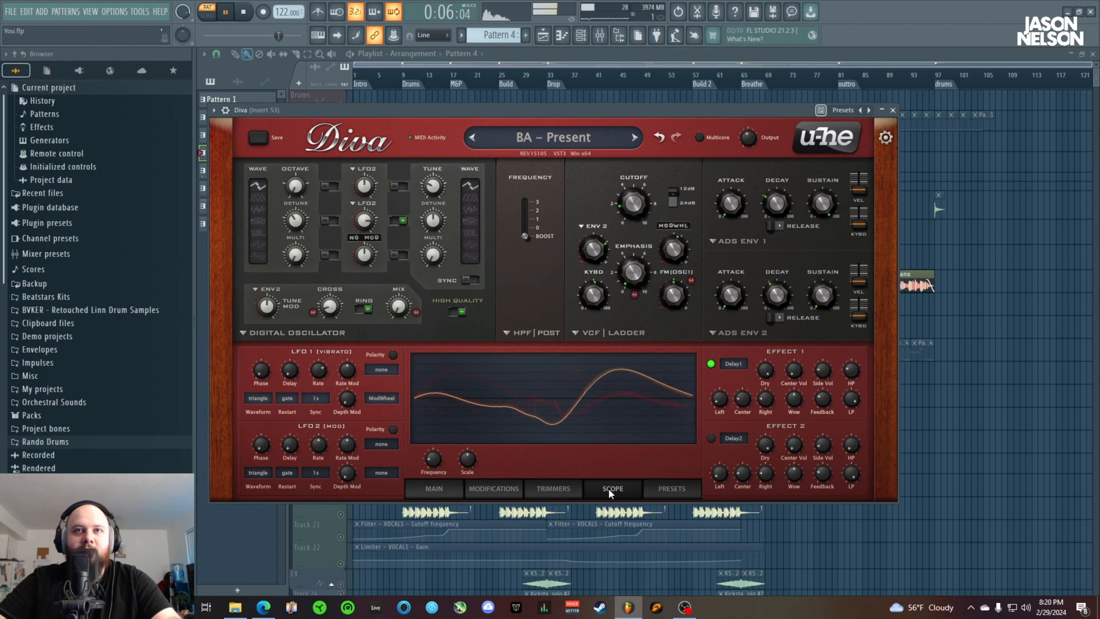
pyautogui.moveTo(432, 464); pyautogui.dragTo(507, 489)
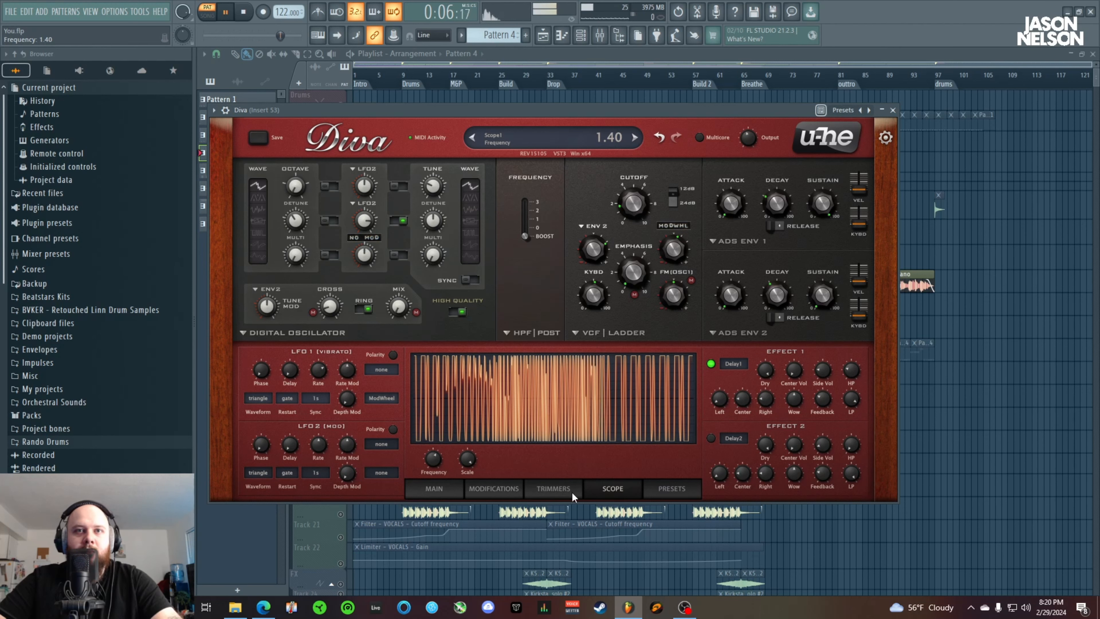
# View Diva's trimmers, modifications and main pages, close the synth window and stop playback
pyautogui.click(553, 488)
pyautogui.click(495, 490)
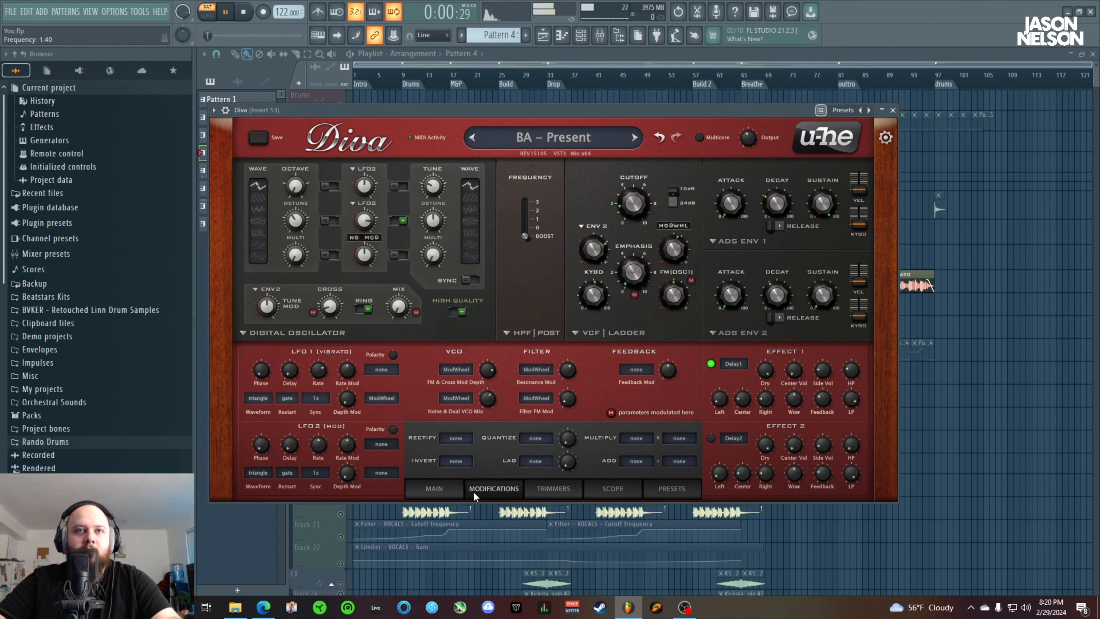
pyautogui.click(452, 491)
pyautogui.click(892, 111)
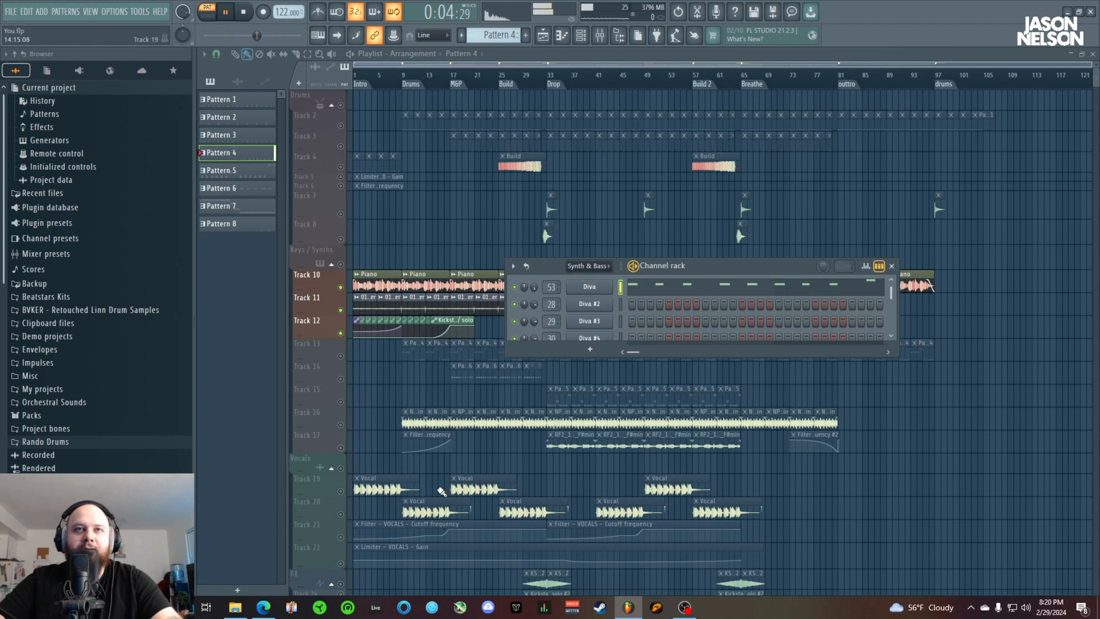
pyautogui.click(246, 13)
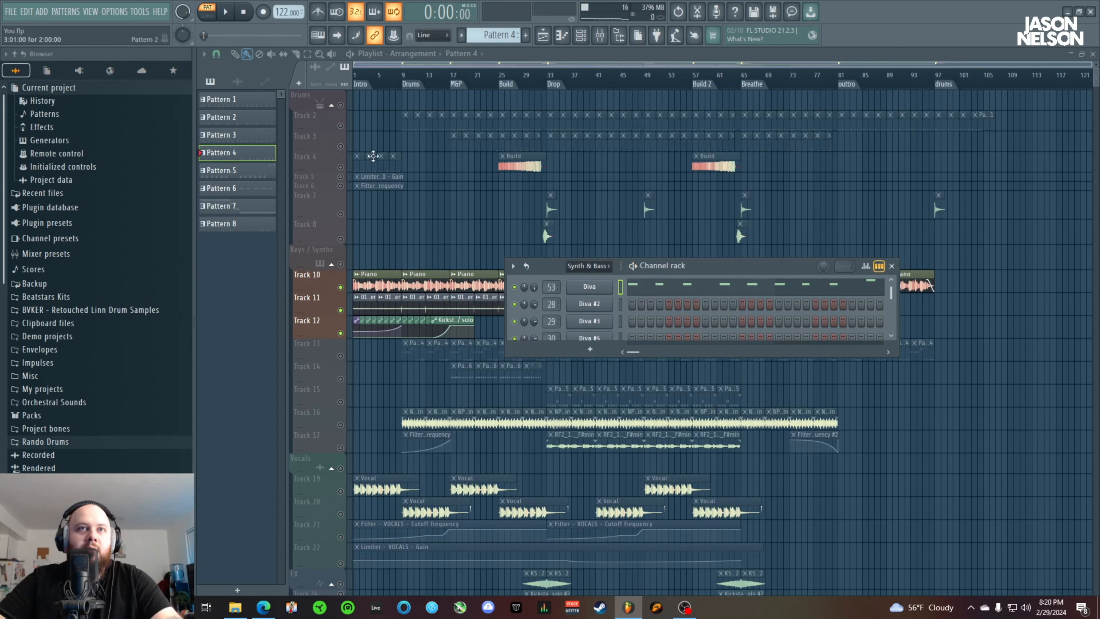
# Unmute Track 13, return to song mode, and play Tracks 10 to 13 from the M&P marker at bar 17
pyautogui.click(340, 356)
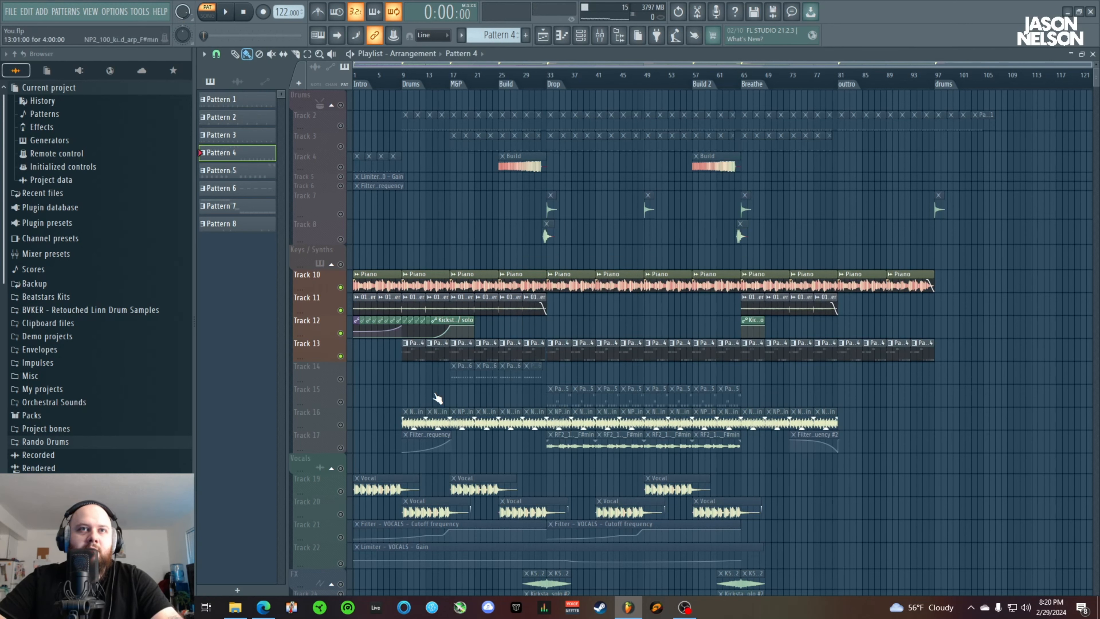
pyautogui.click(207, 15)
pyautogui.moveTo(447, 72); pyautogui.dragTo(451, 74)
pyautogui.press('space')
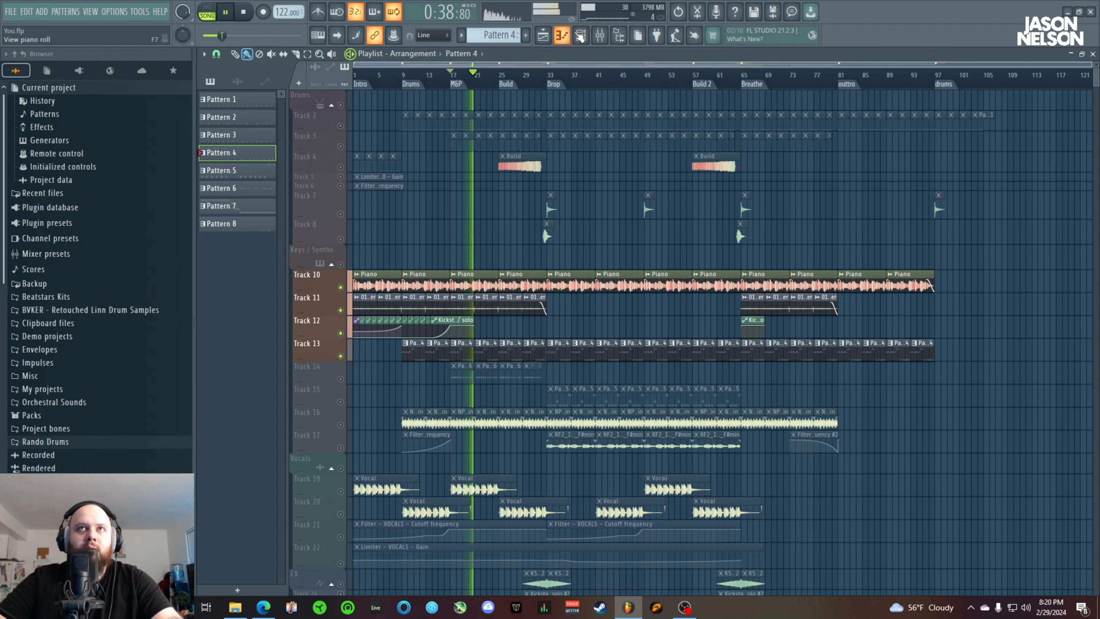
pyautogui.press('space')
# Solo Track 14 and play its Pattern 6 clips from bar 17
pyautogui.click(341, 379)
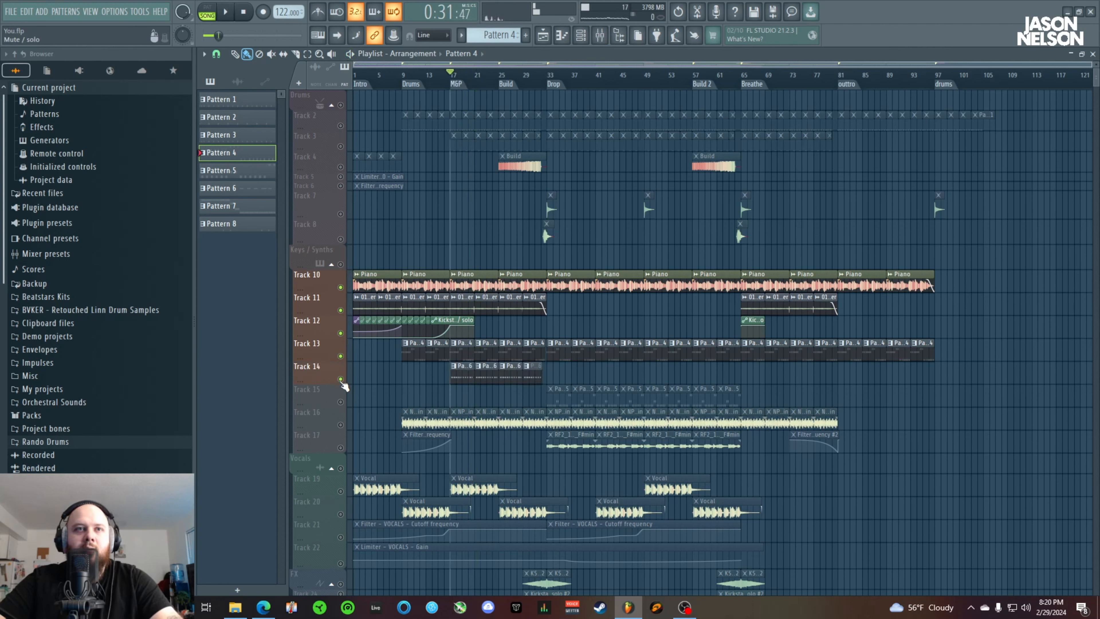
pyautogui.rightClick(341, 380)
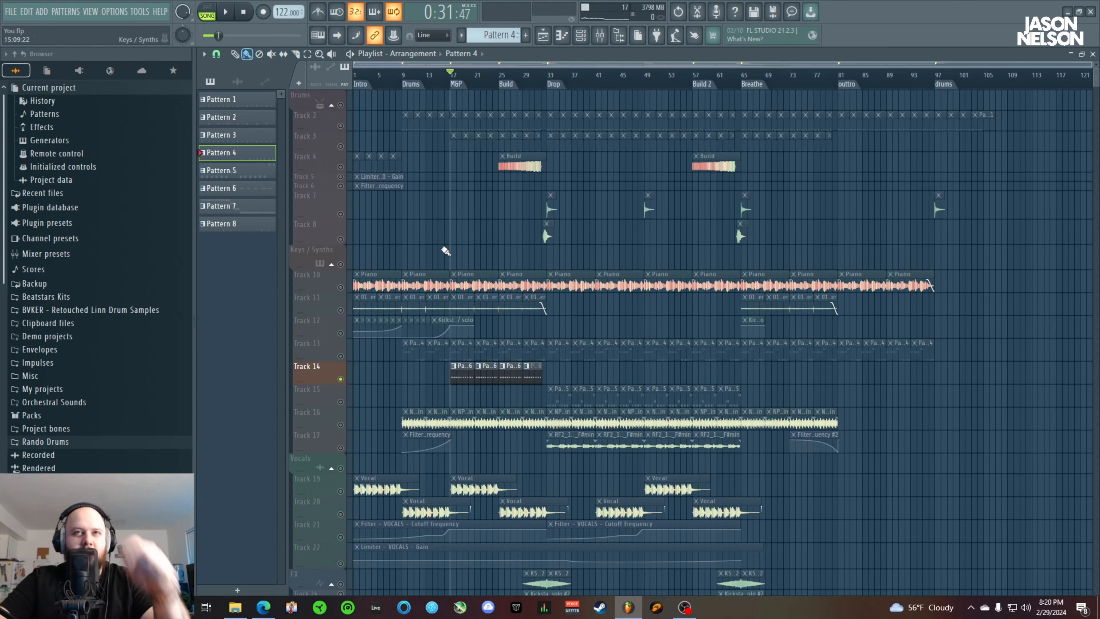
pyautogui.press('space')
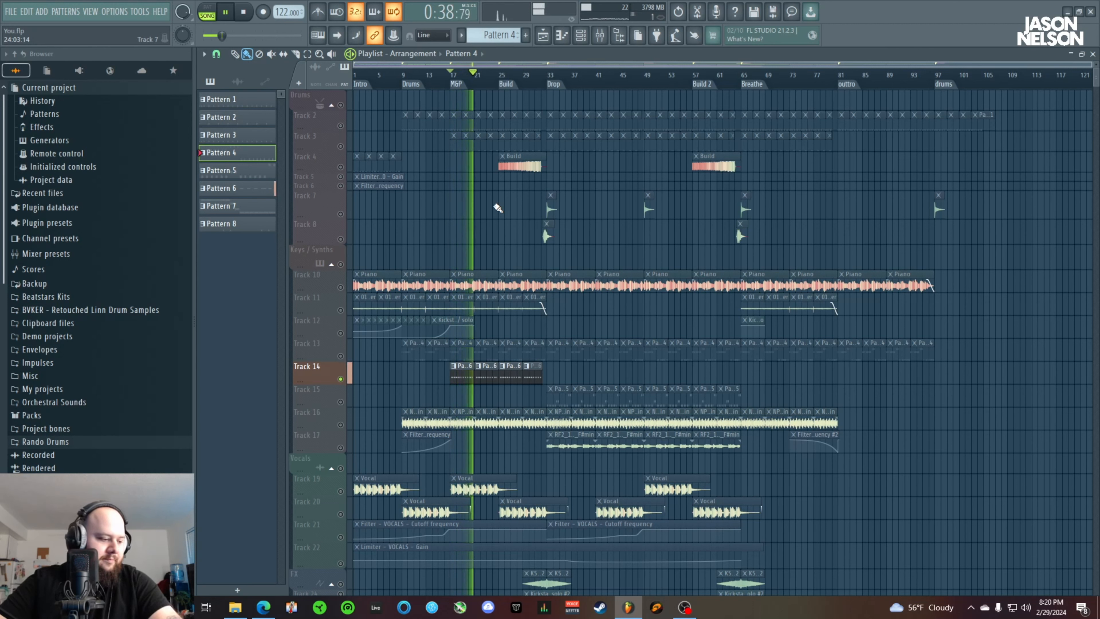
# Stop playback, unmute Track 13 and mute Track 14
pyautogui.press('space')
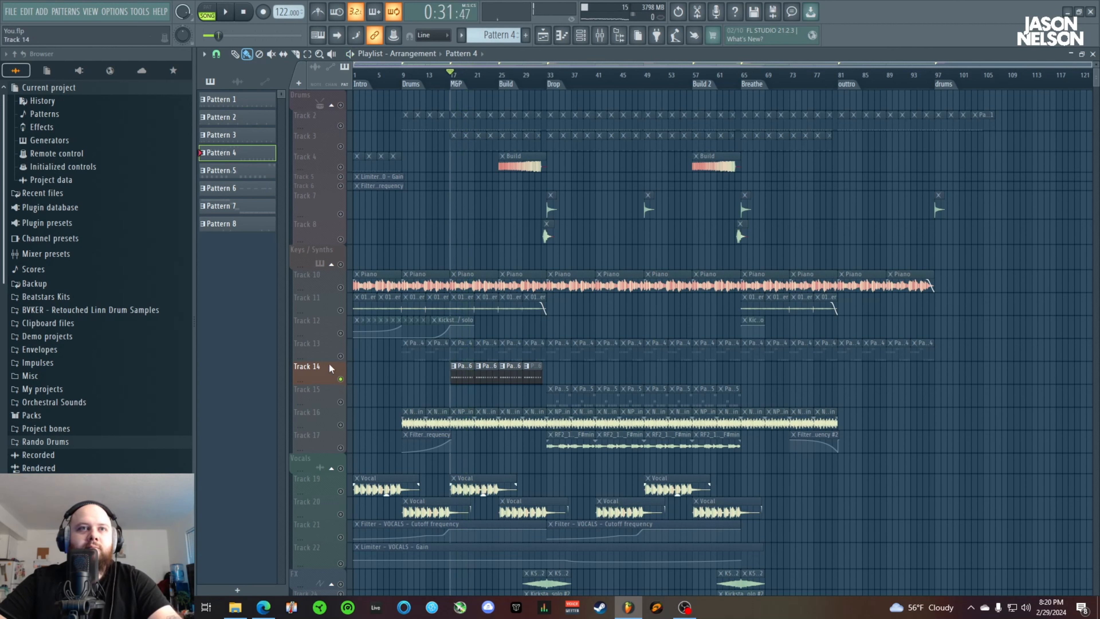
pyautogui.click(345, 337)
pyautogui.keyDown('shift'); pyautogui.click(344, 379); pyautogui.keyUp('shift')
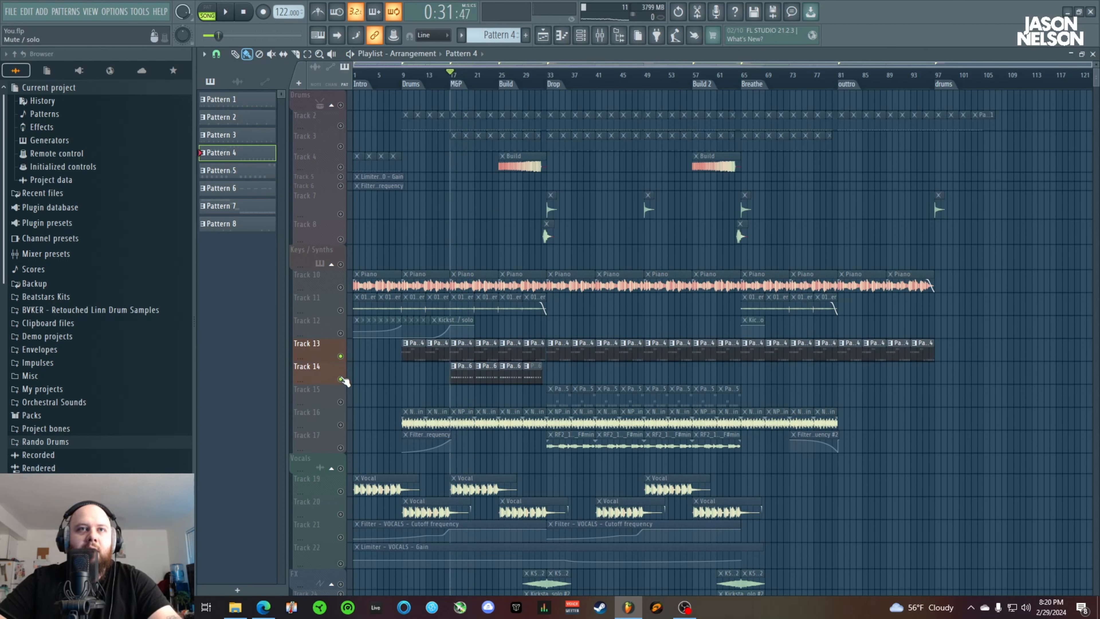
# Open the first Pattern 6 clip on Track 14 in the piano roll, view its notes and velocities, and close it
pyautogui.doubleClick(459, 375)
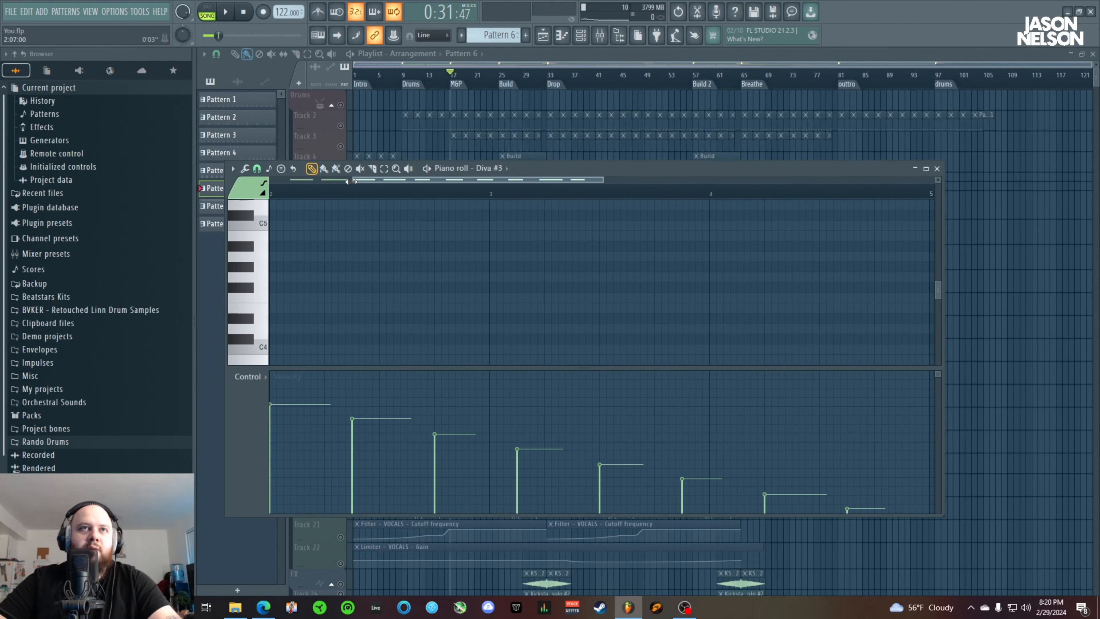
pyautogui.moveTo(350, 181); pyautogui.dragTo(270, 181)
pyautogui.scroll(5, 567, 359)
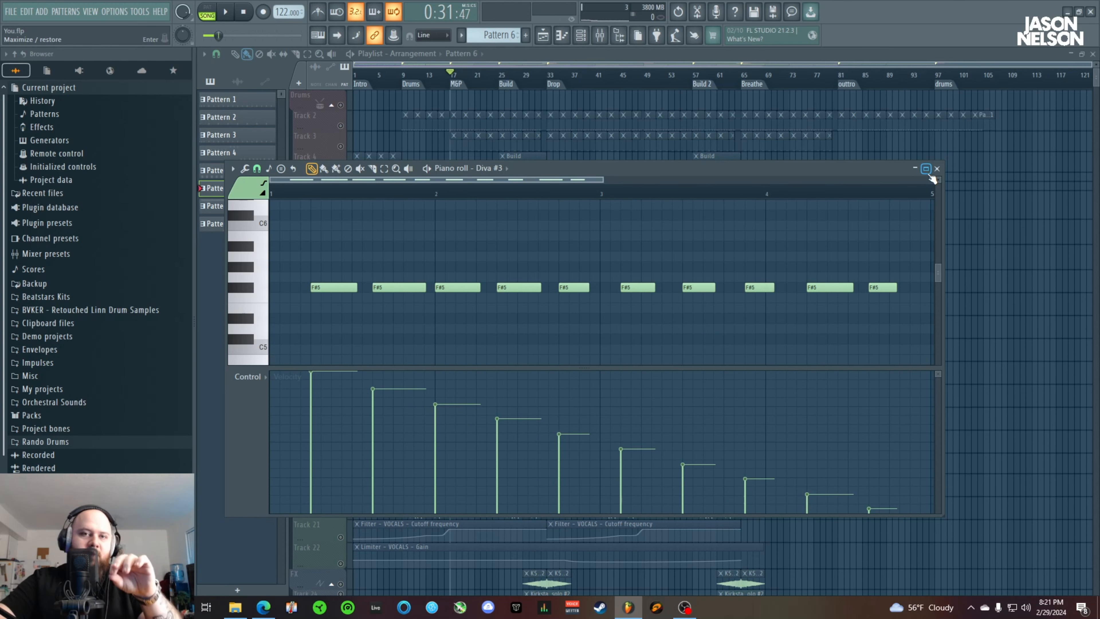
pyautogui.click(937, 168)
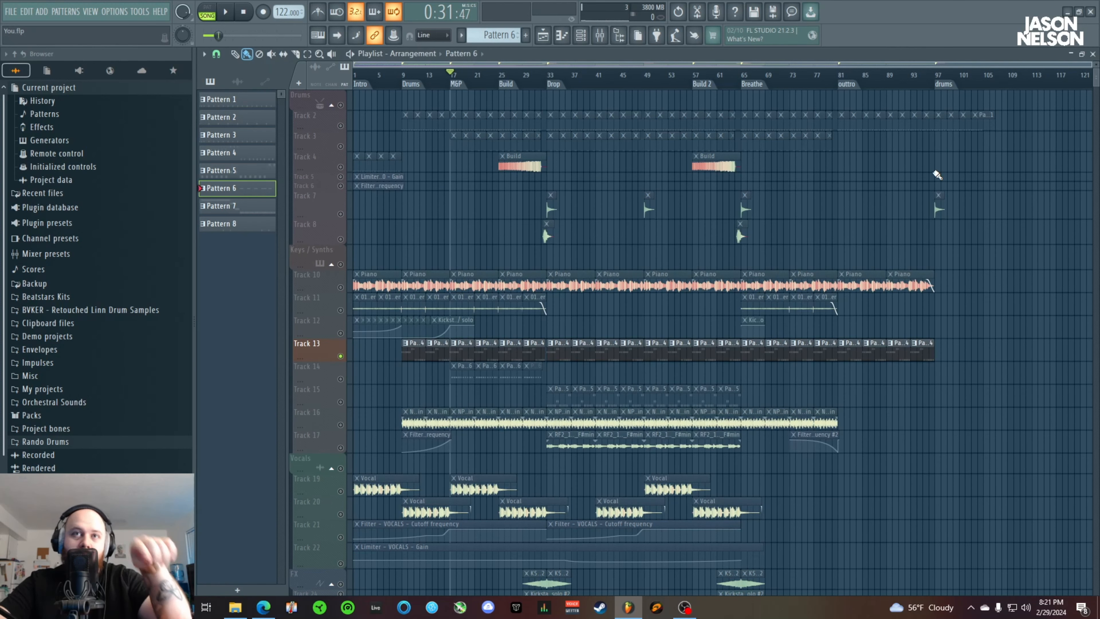
# Unmute Tracks 10 to 12 and Track 14, and play them together with Track 13 from bar 17
pyautogui.moveTo(342, 334); pyautogui.dragTo(344, 290)
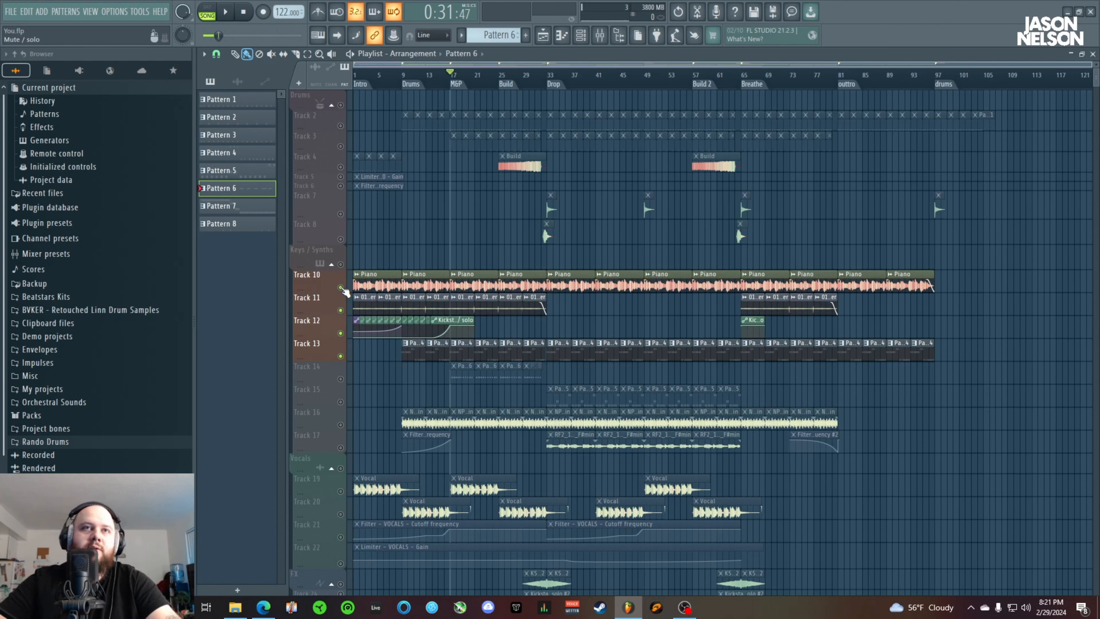
pyautogui.click(340, 379)
pyautogui.press('space')
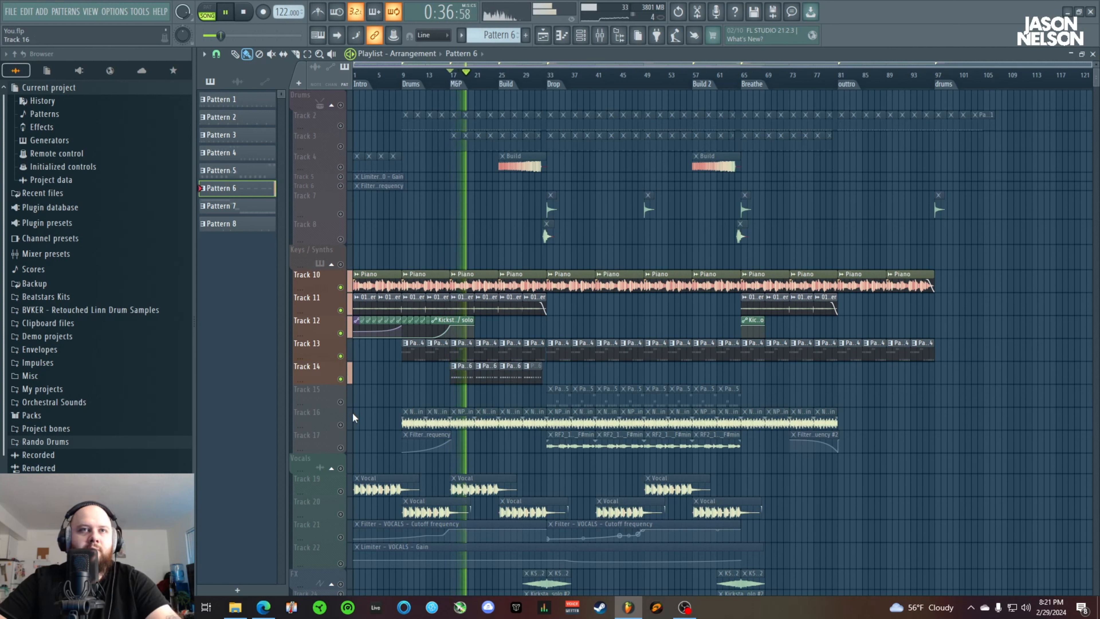
pyautogui.press('space')
# Isolate Tracks 16 and 17 and play them from bar 13
pyautogui.keyDown('ctrl'); pyautogui.click(340, 448); pyautogui.keyUp('ctrl')
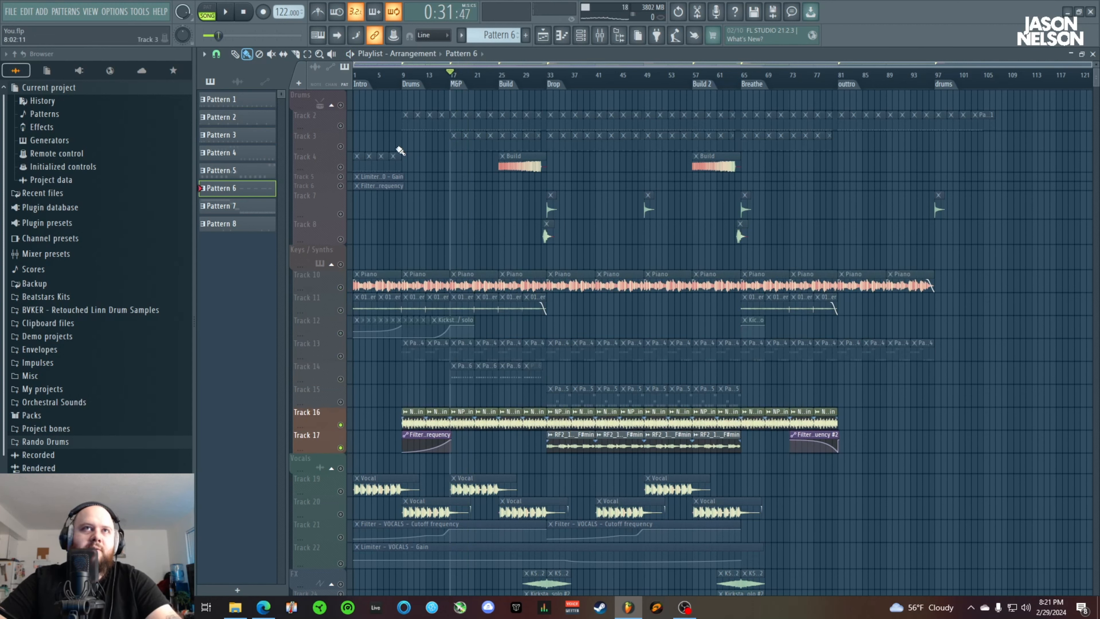
pyautogui.click(428, 82)
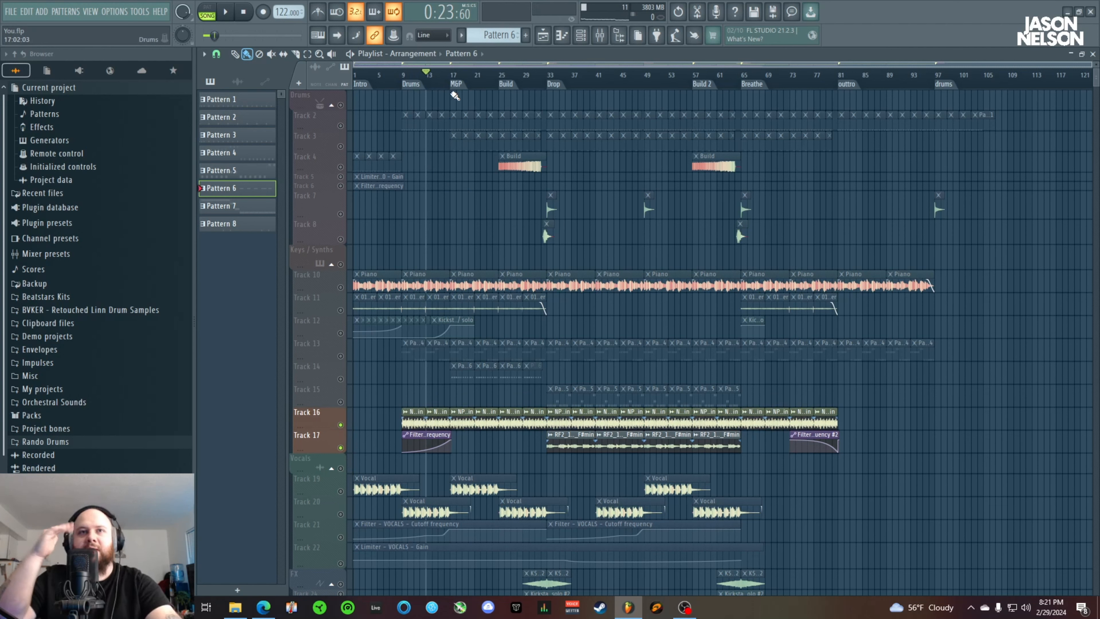
pyautogui.press('space')
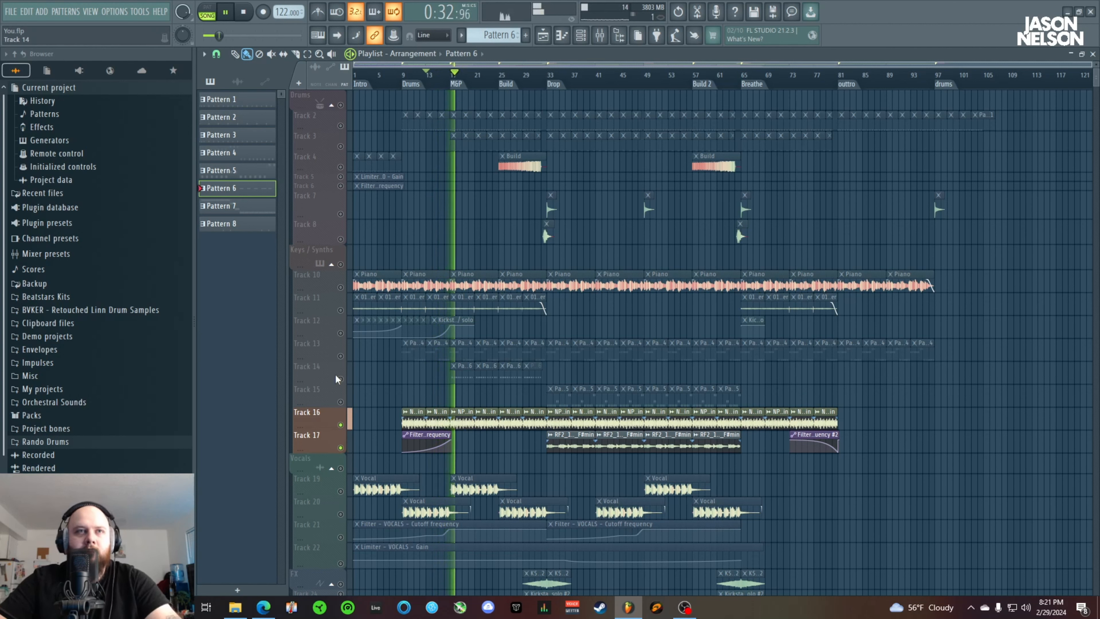
pyautogui.press('space')
# Unmute Tracks 10 to 14 alongside Tracks 16 and 17, and play the layered section from bar 13
pyautogui.rightClick(341, 379)
pyautogui.click(341, 425)
pyautogui.click(340, 448)
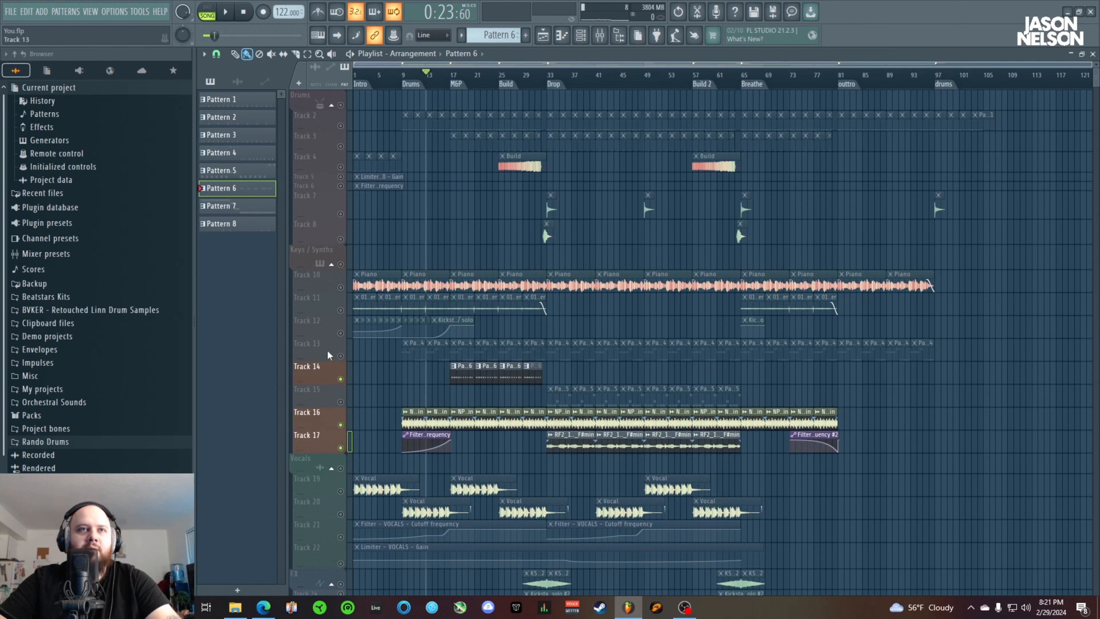
pyautogui.click(340, 356)
pyautogui.click(340, 333)
pyautogui.click(340, 311)
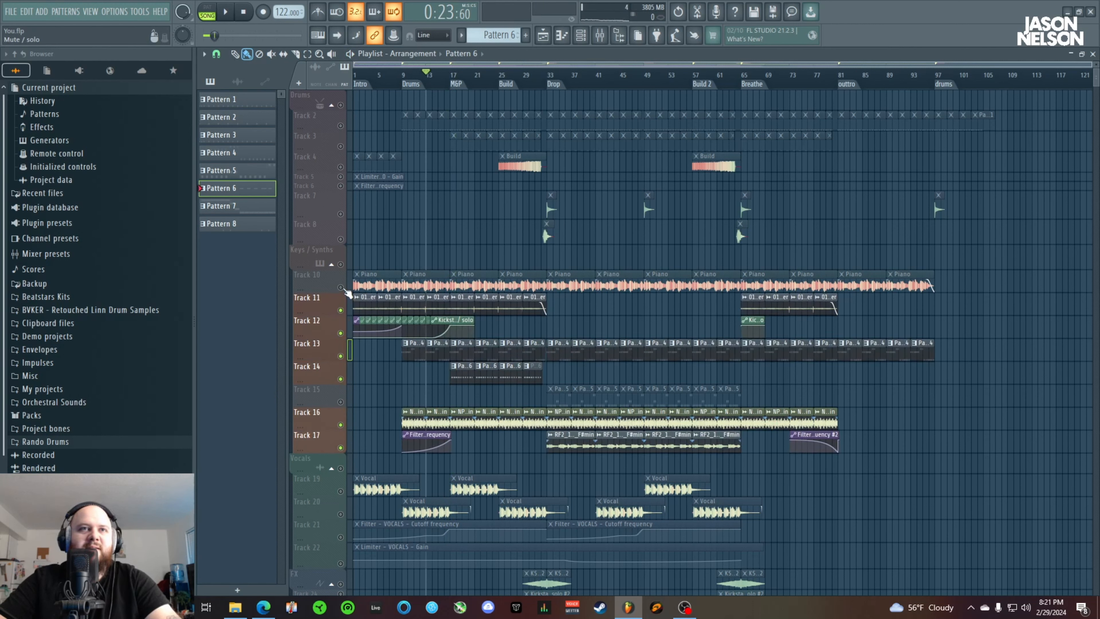
pyautogui.click(340, 288)
pyautogui.press('space')
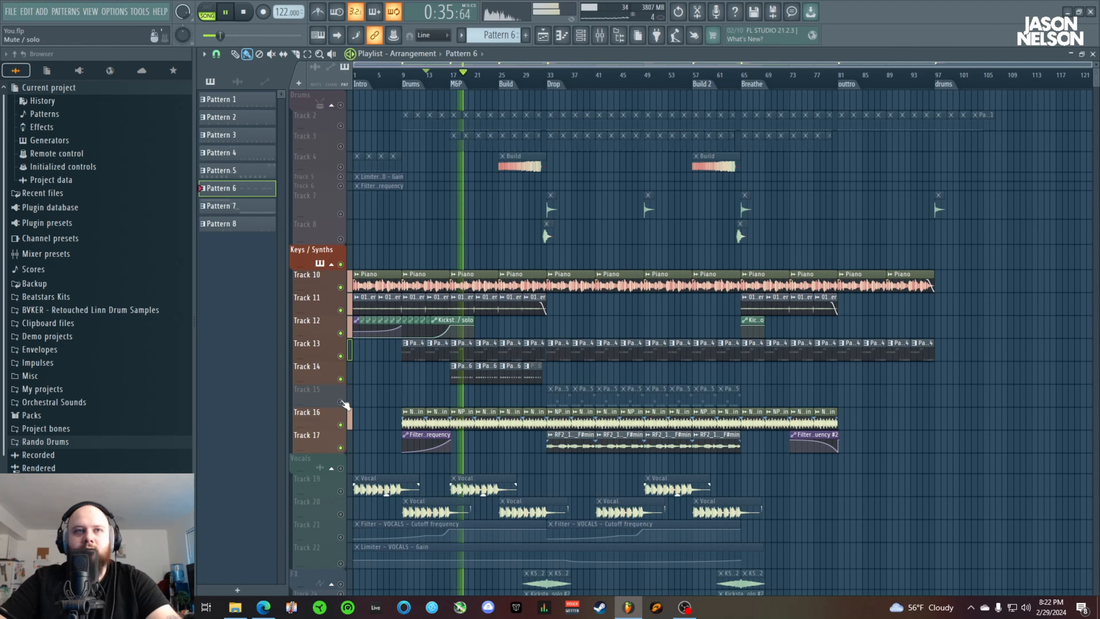
pyautogui.press('space')
# Unmute Track 15, move the song position to the Drop marker at bar 33, and play Track 15 soloed
pyautogui.click(341, 402)
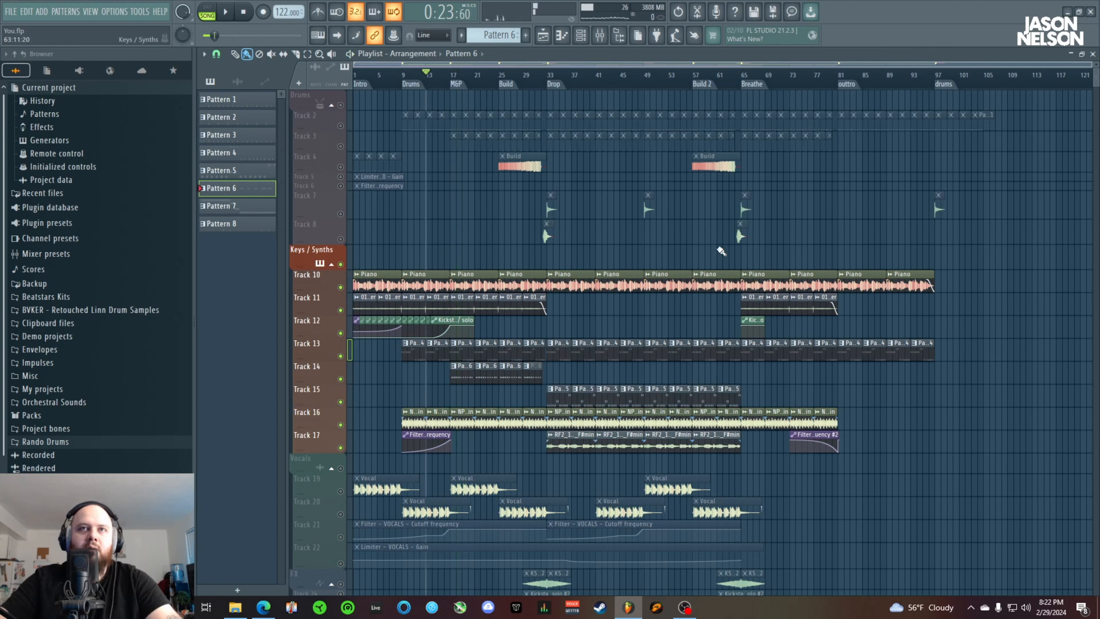
pyautogui.click(555, 77)
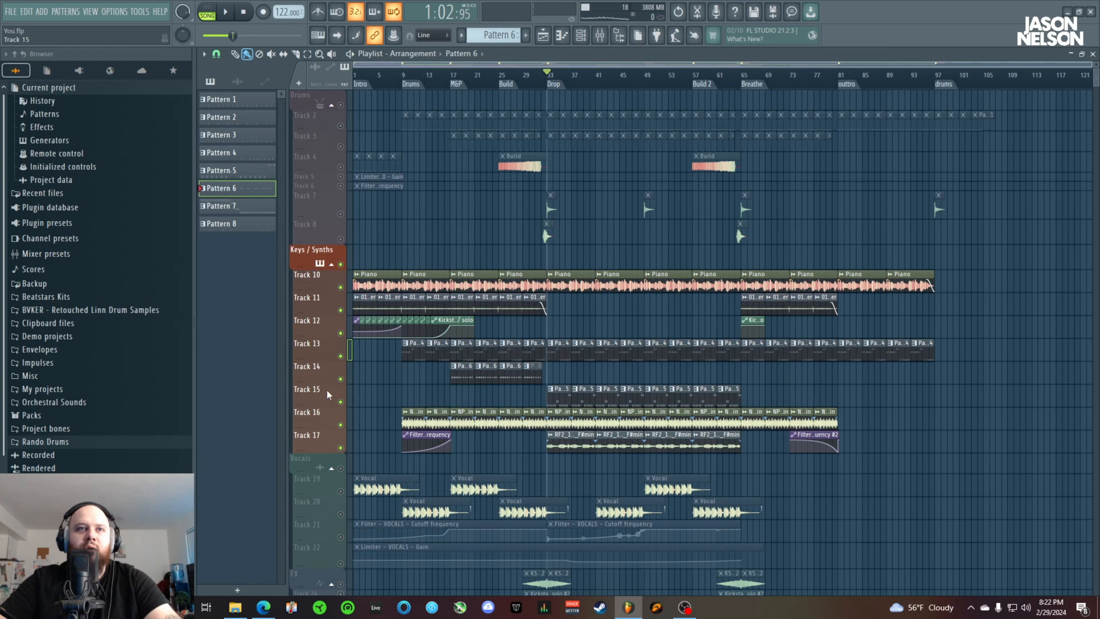
pyautogui.keyDown('ctrl'); pyautogui.click(340, 401); pyautogui.keyUp('ctrl')
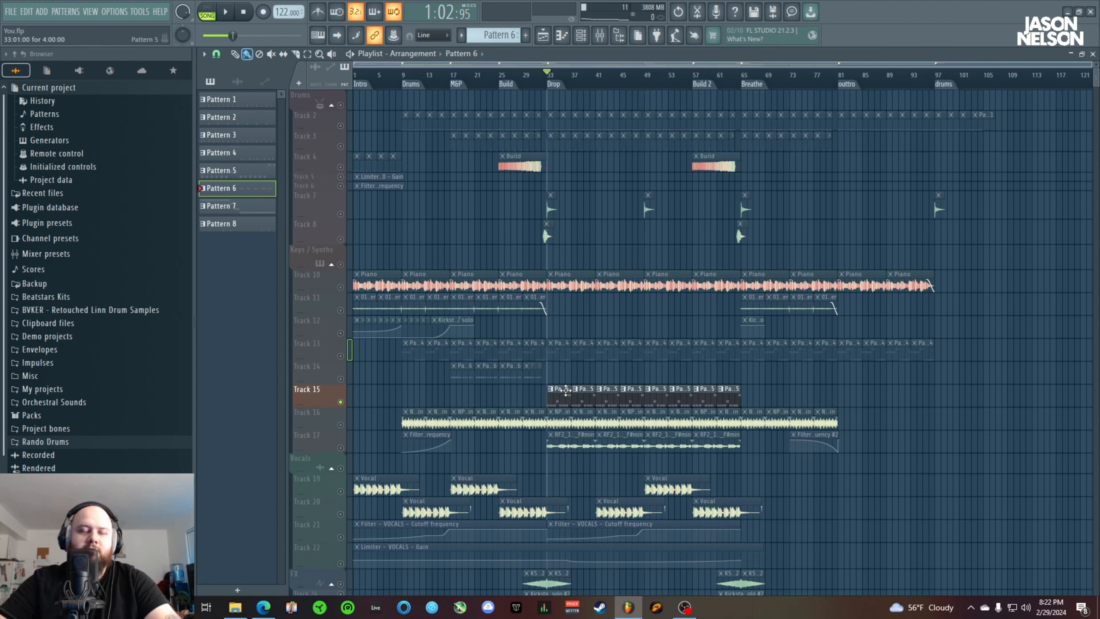
pyautogui.press('space')
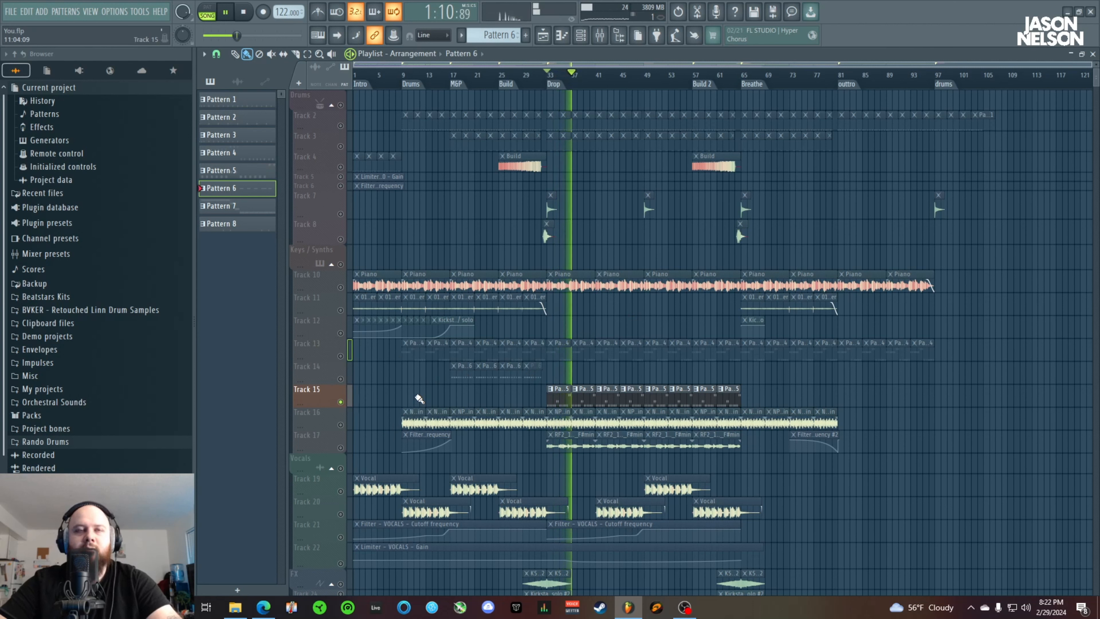
pyautogui.press('space')
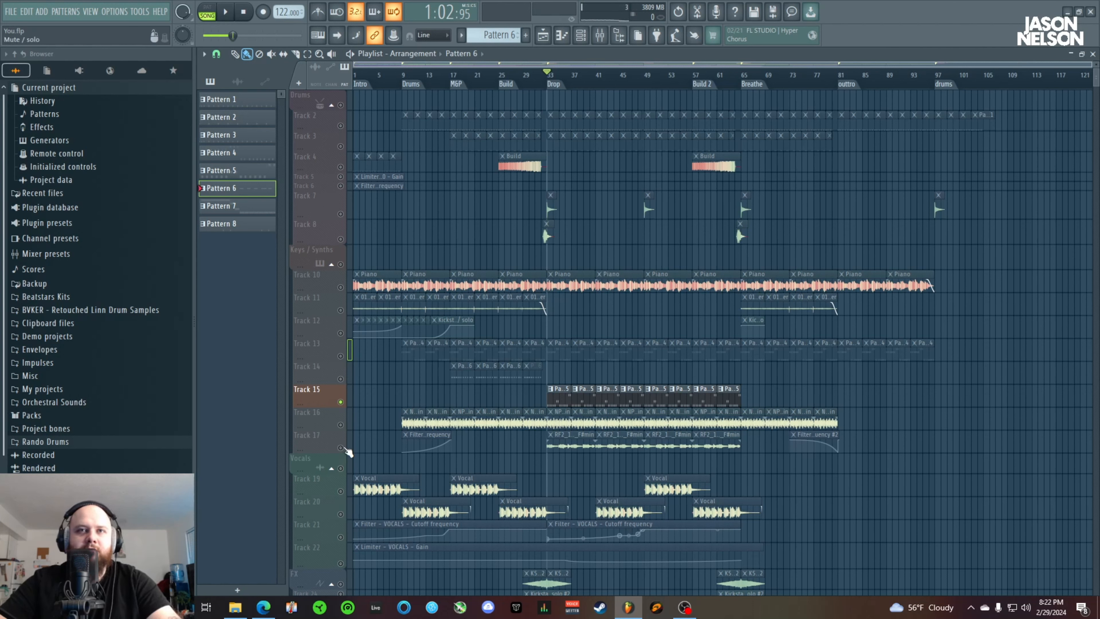
# Unmute Track 17, keep Track 16 muted, and start playing Tracks 15 and 17 from the Drop
pyautogui.click(342, 449)
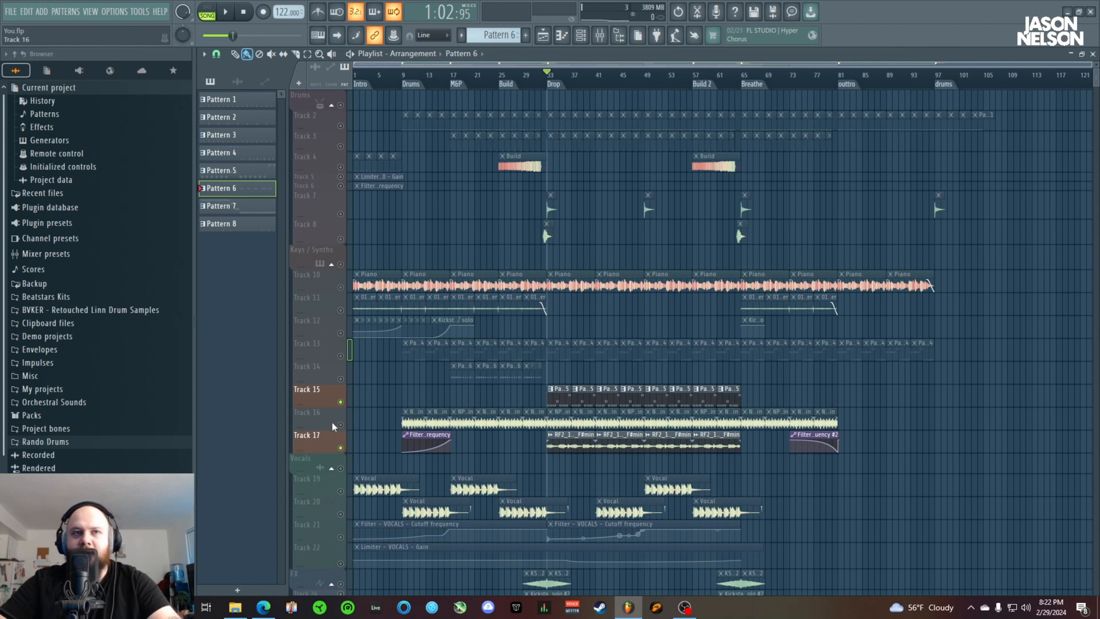
pyautogui.click(340, 425)
pyautogui.click(341, 426)
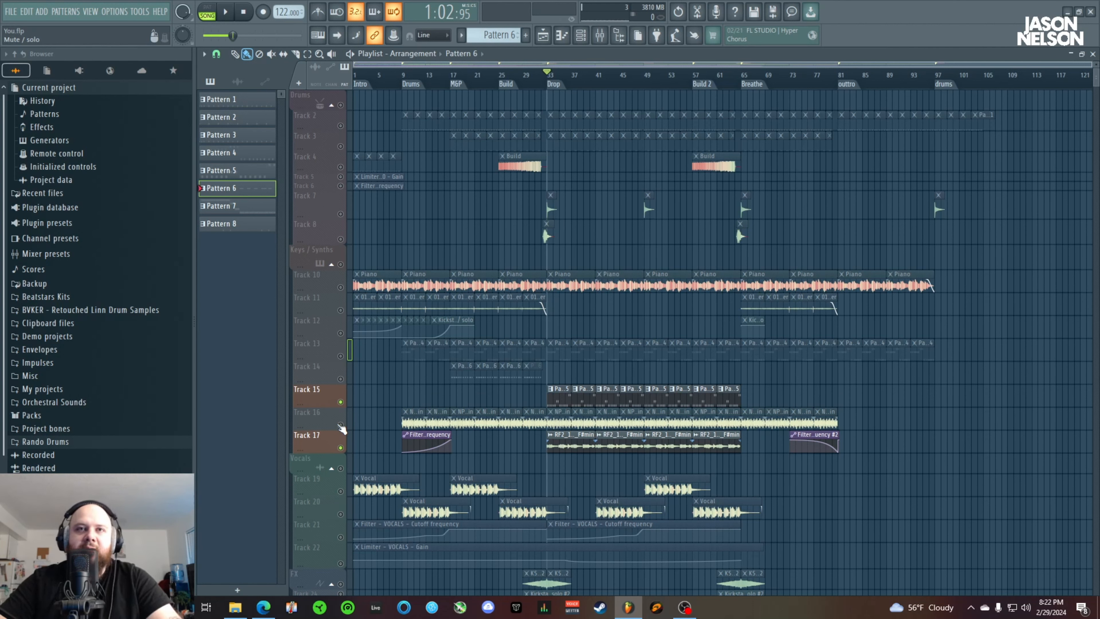
pyautogui.press('space')
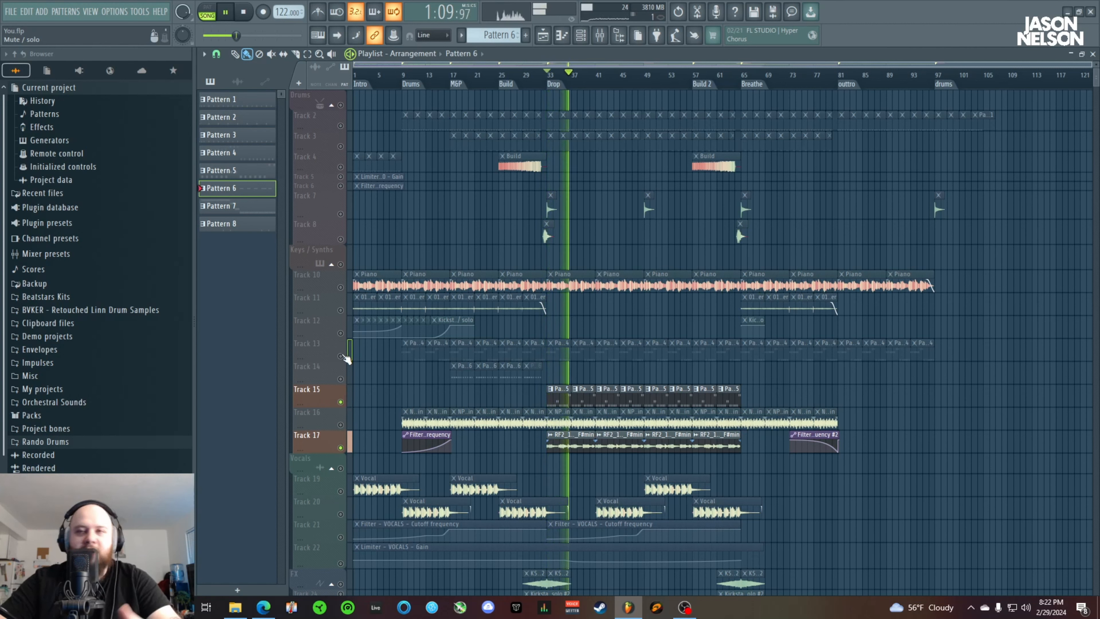
# During playback, bring in Tracks 13, 10, 11, 12, 14 and 16 one after another, and stop the song
pyautogui.click(341, 356)
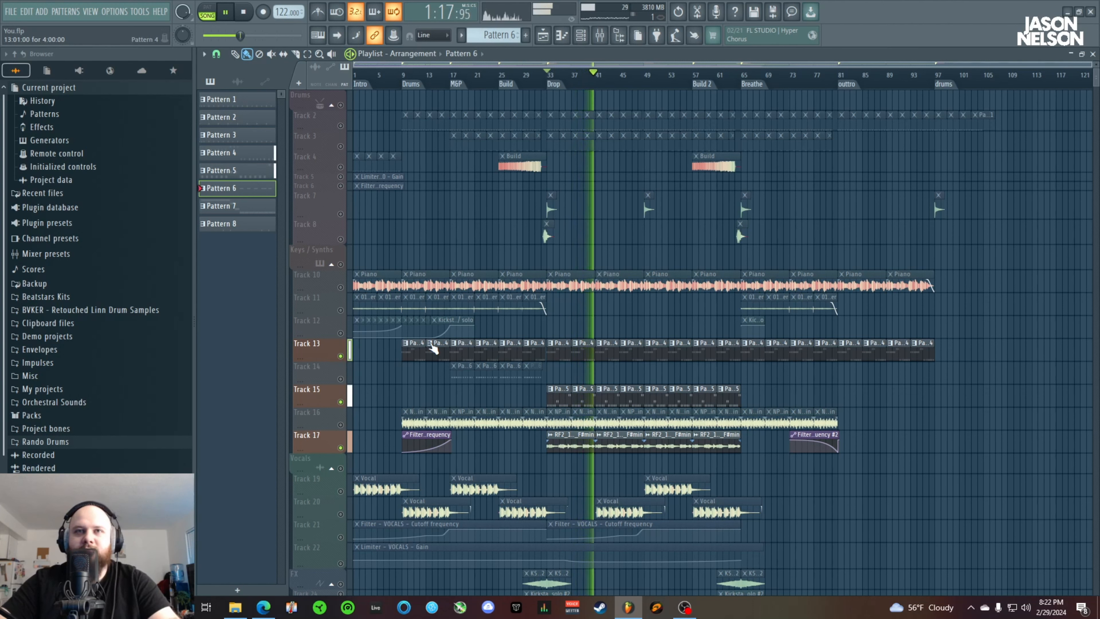
pyautogui.click(341, 288)
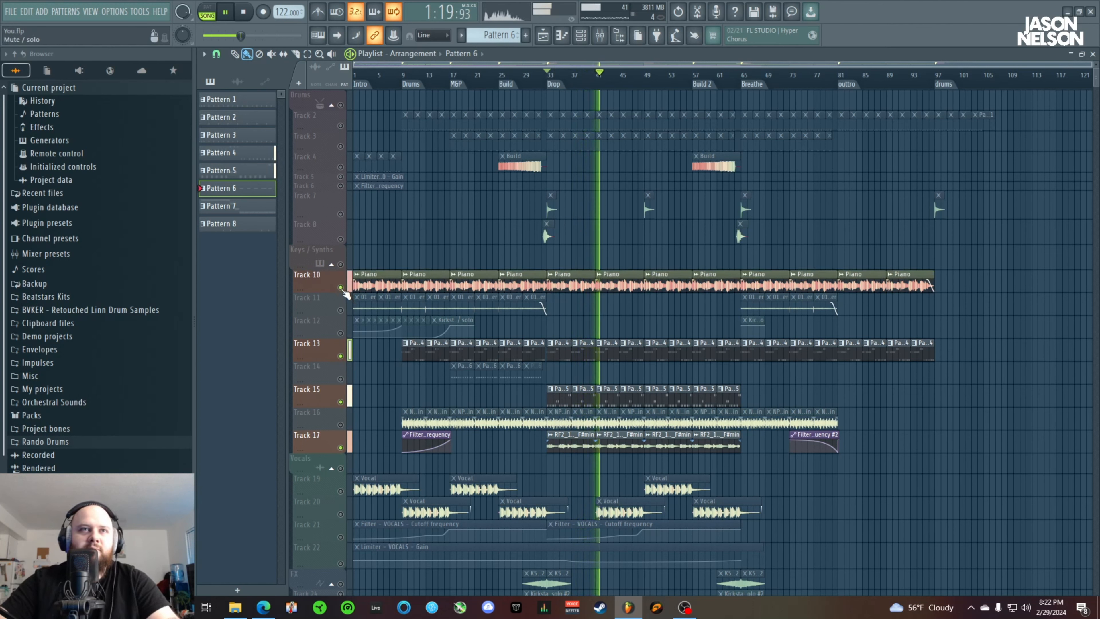
pyautogui.click(340, 311)
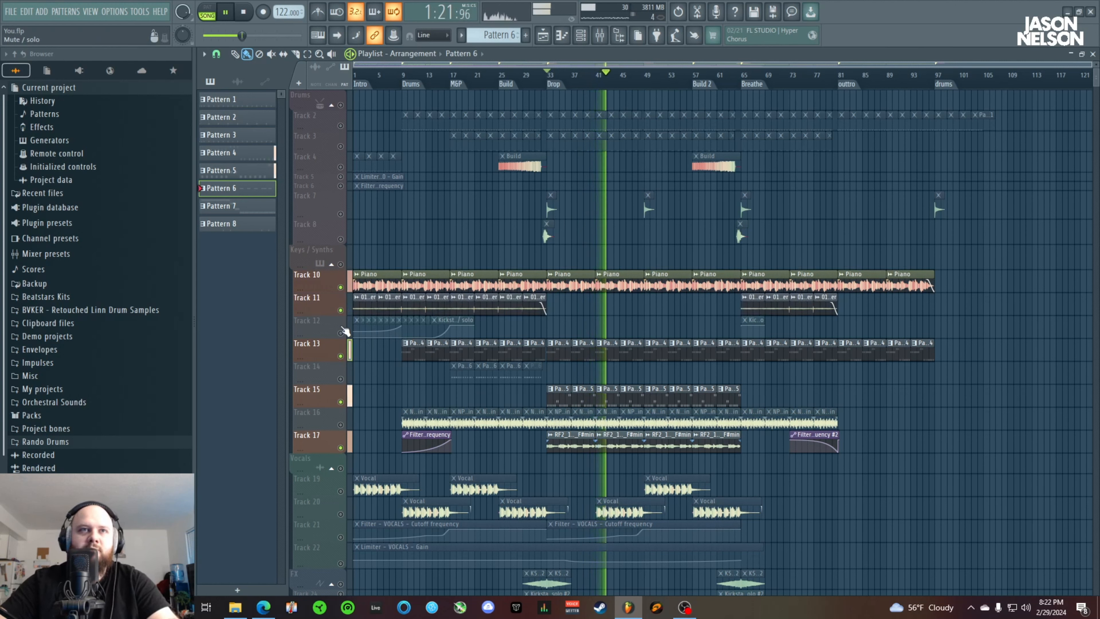
pyautogui.click(341, 333)
pyautogui.click(340, 378)
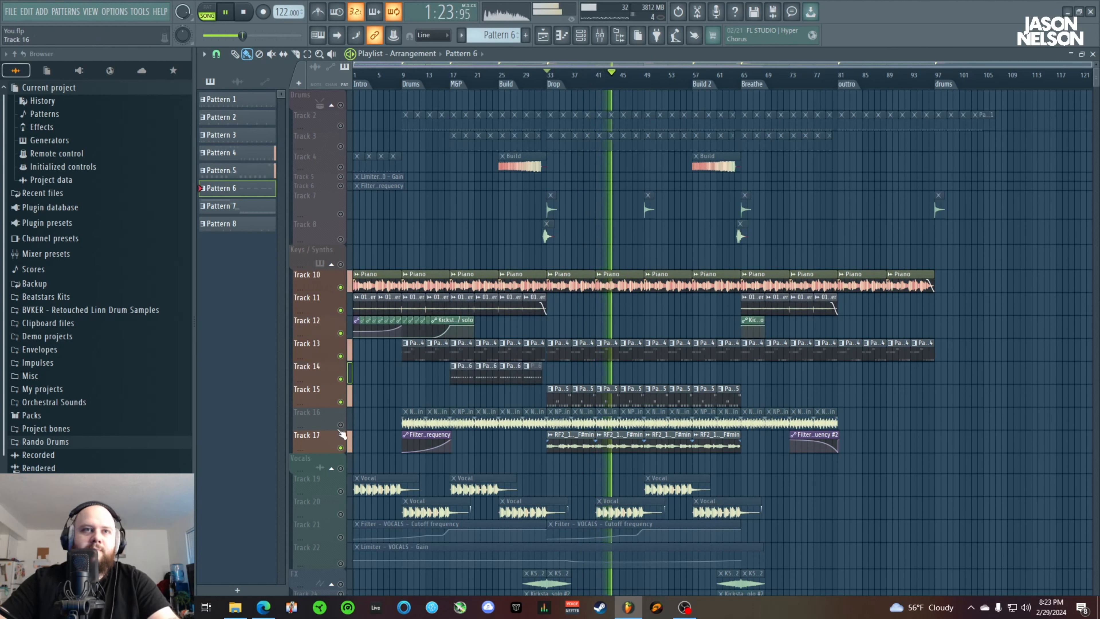
pyautogui.click(341, 425)
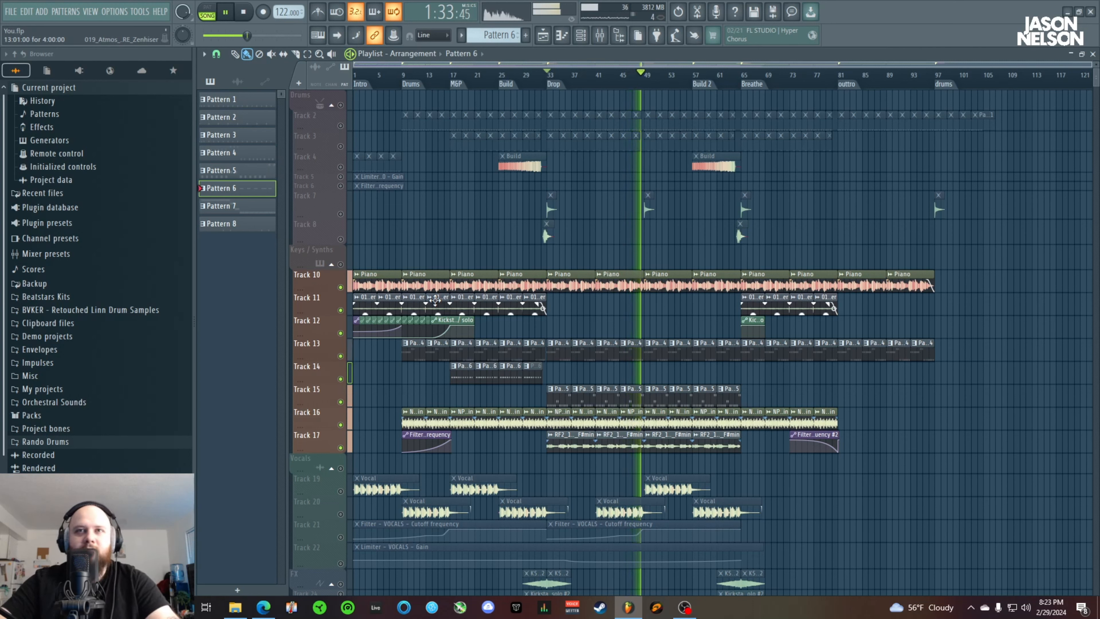
pyautogui.press('space')
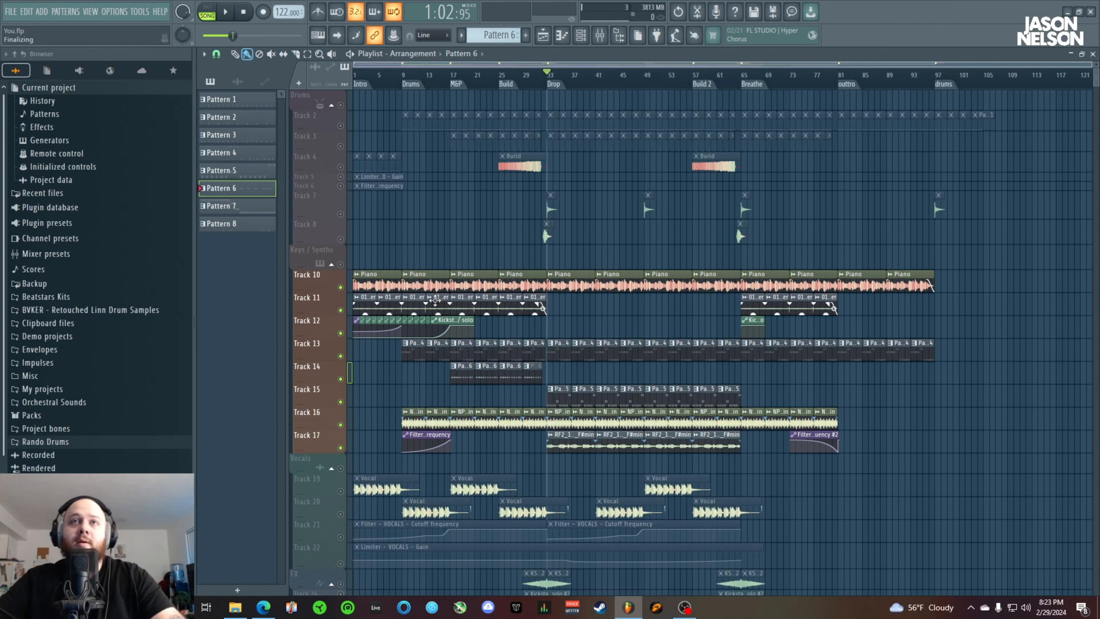
# Solo the Vocals group and unmute its Tracks 19 to 22
pyautogui.scroll(-5, 561, 455)
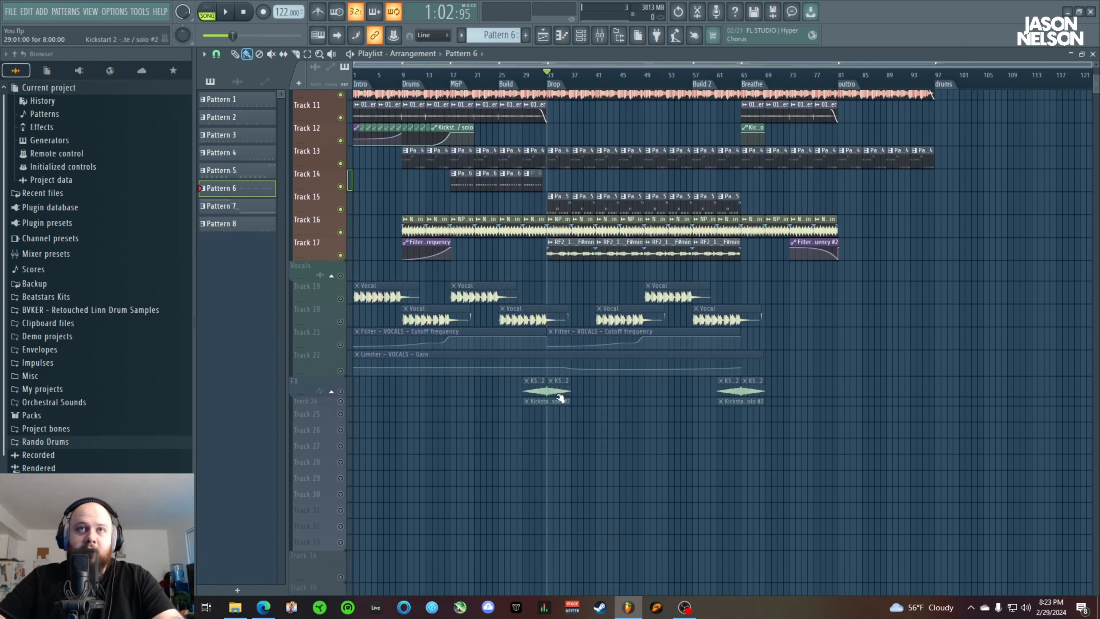
pyautogui.scroll(3, 407, 413)
pyautogui.rightClick(340, 404)
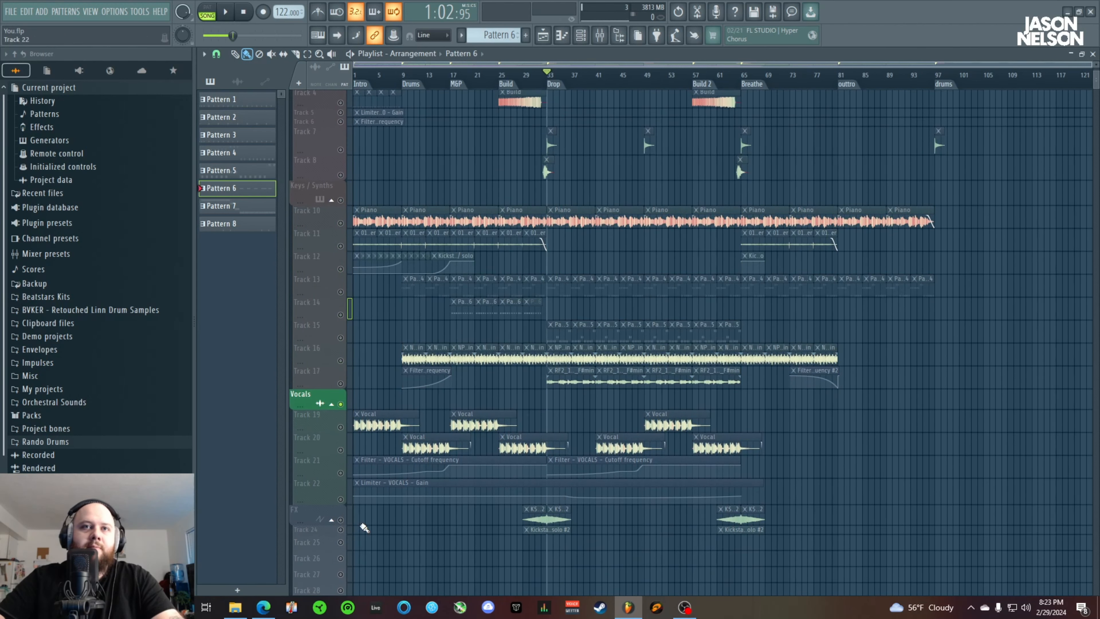
pyautogui.click(340, 427)
pyautogui.click(340, 450)
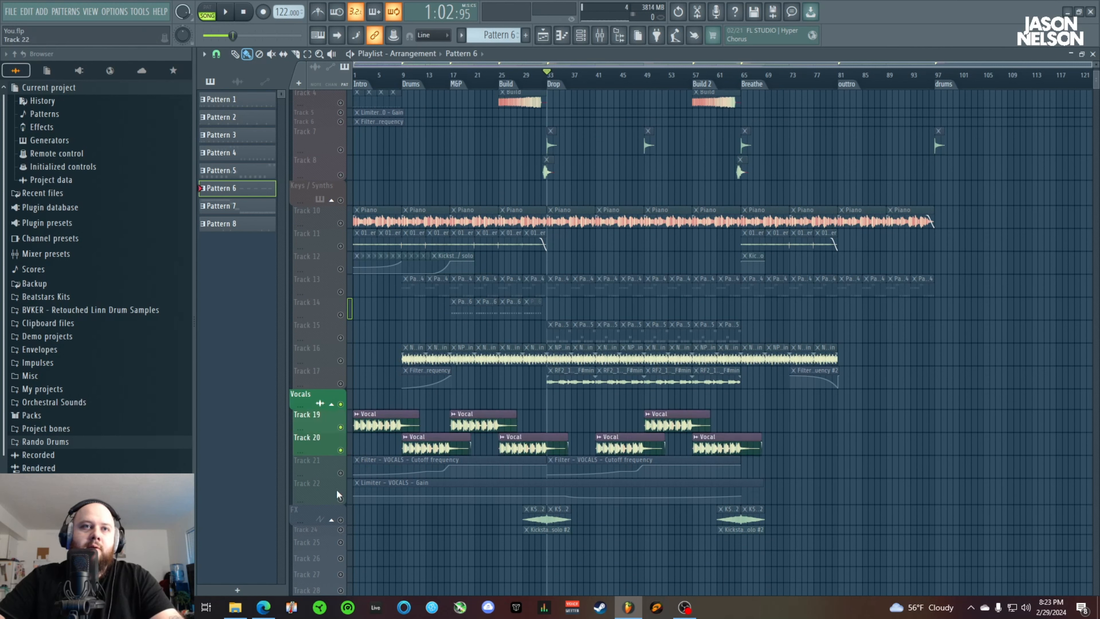
pyautogui.click(340, 472)
pyautogui.click(340, 499)
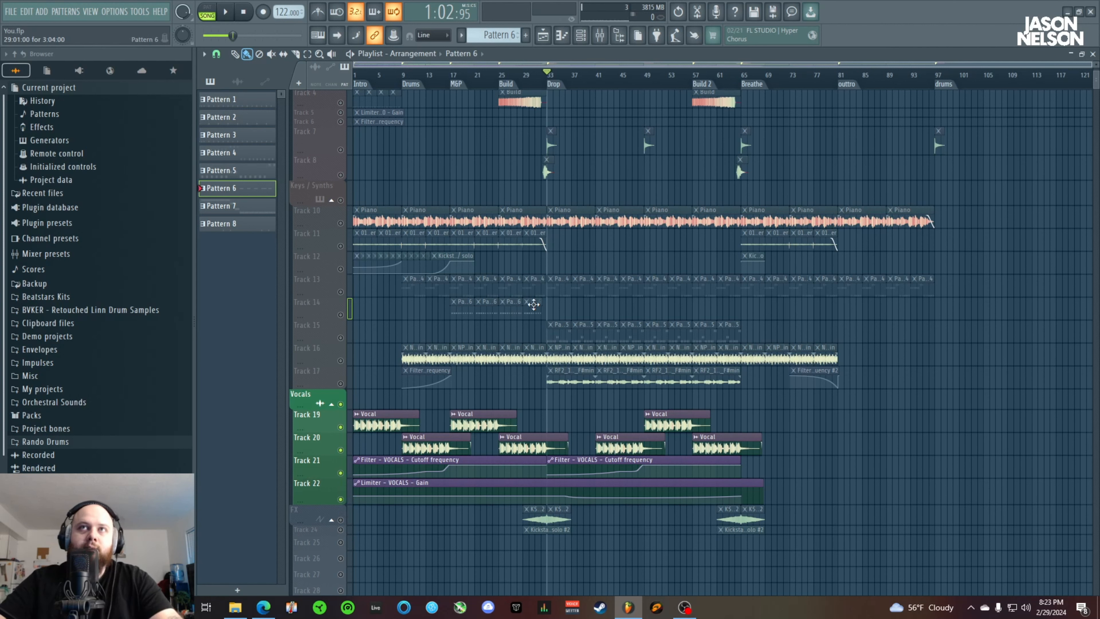
# Show the mixer, select the VOCALS channel, and view its LittleAlterBoy pitch and formant settings before closing the plugin
pyautogui.click(600, 37)
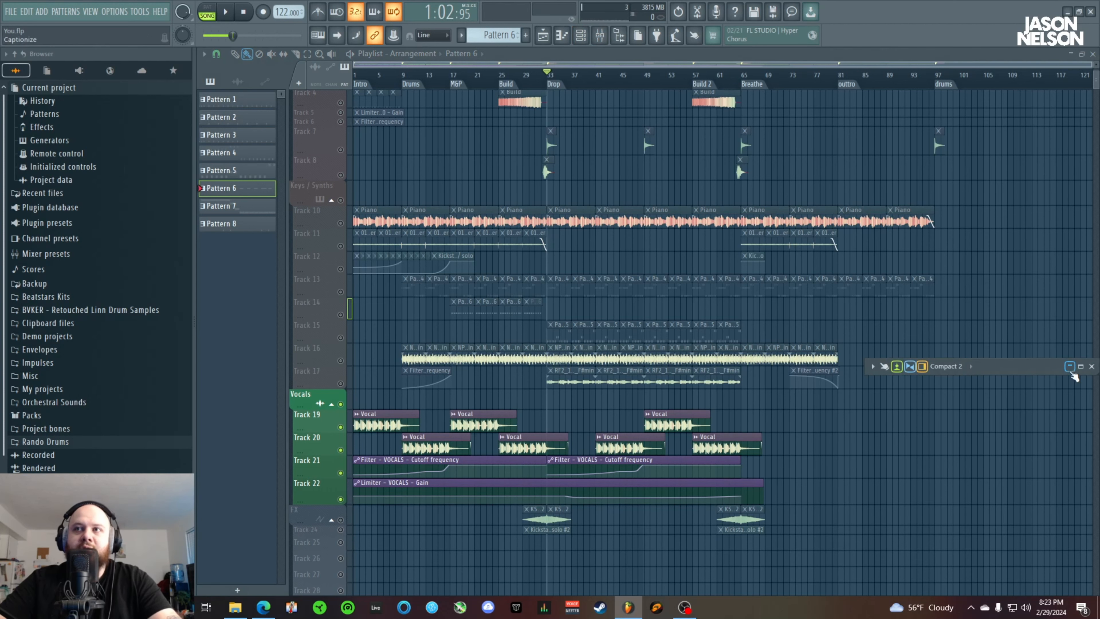
pyautogui.click(1070, 372)
pyautogui.click(467, 418)
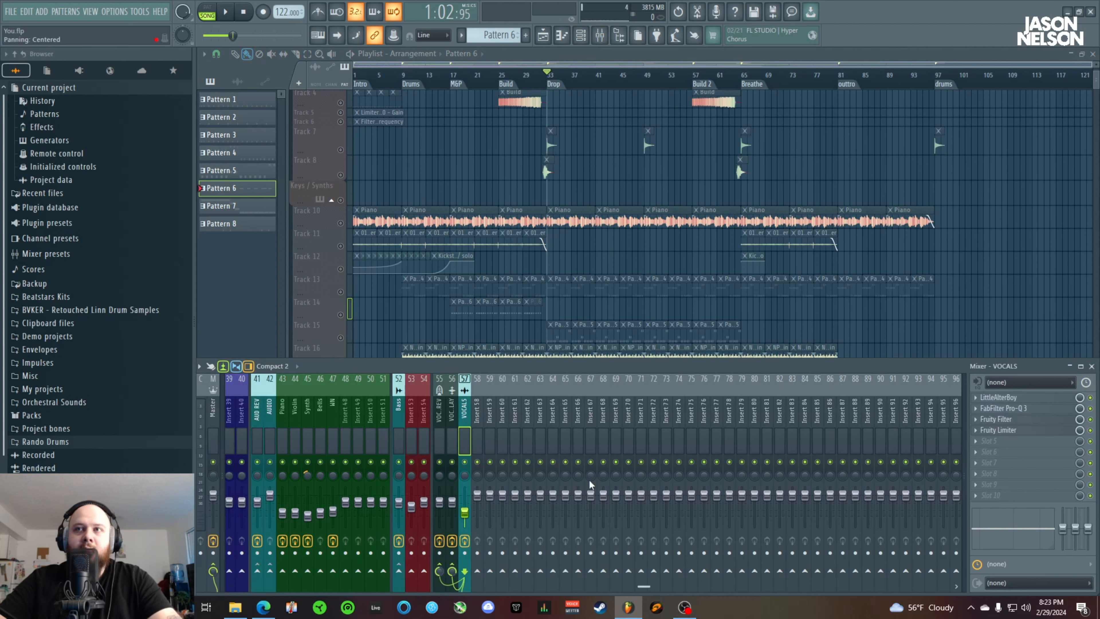
pyautogui.click(998, 397)
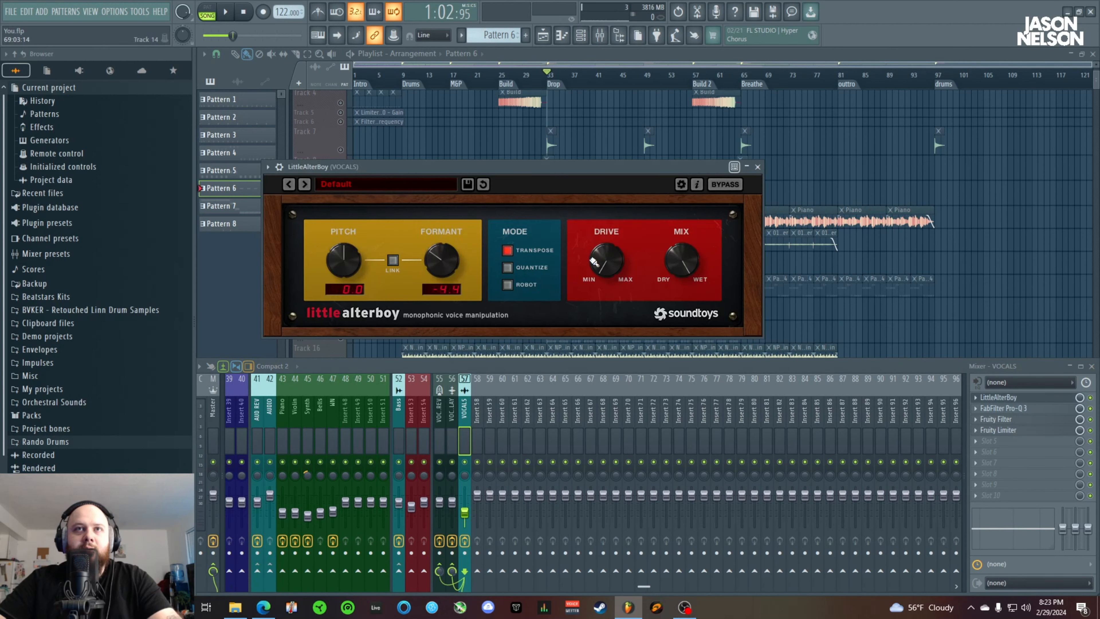
pyautogui.click(757, 167)
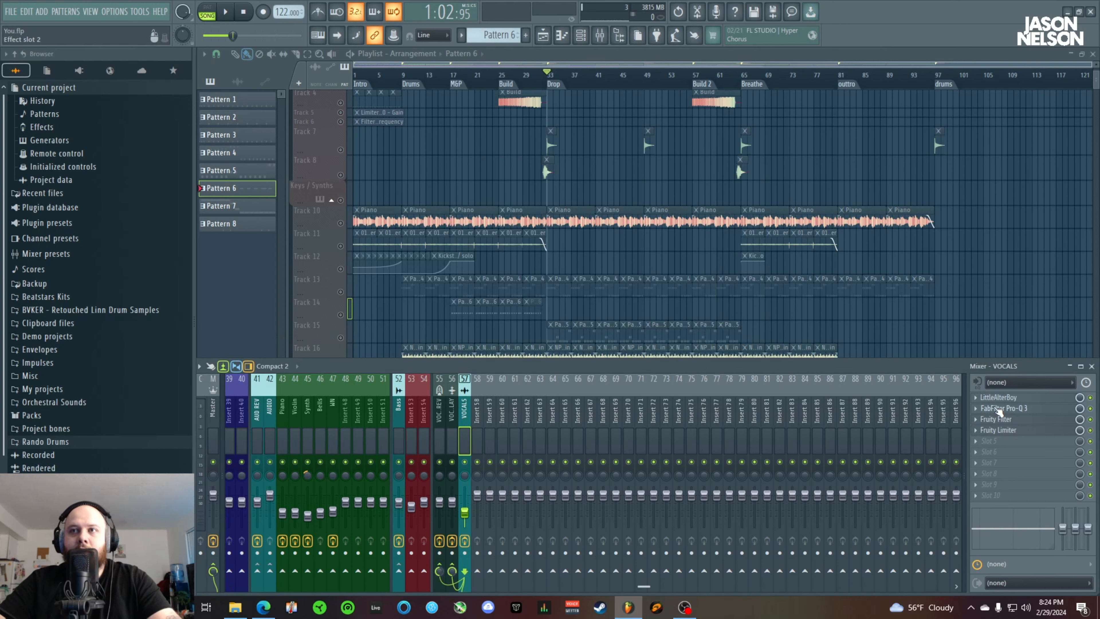
# Inspect the FabFilter Pro-Q 3 curve and Fruity Limiter settings on the VOCALS channel, closing both plugins and the mixer
pyautogui.click(998, 409)
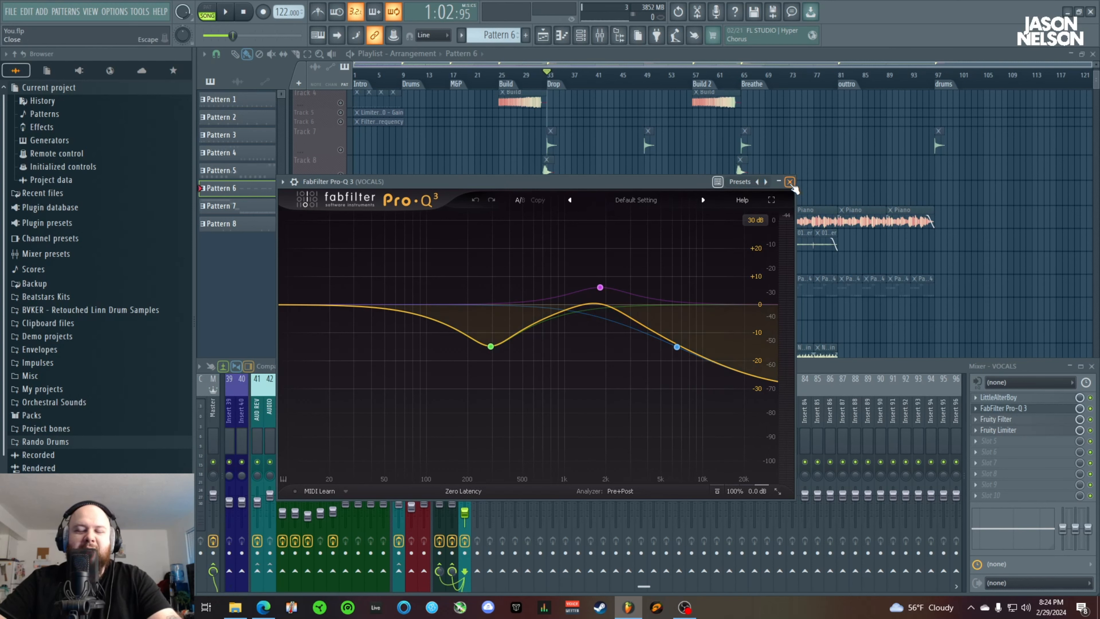
pyautogui.click(790, 181)
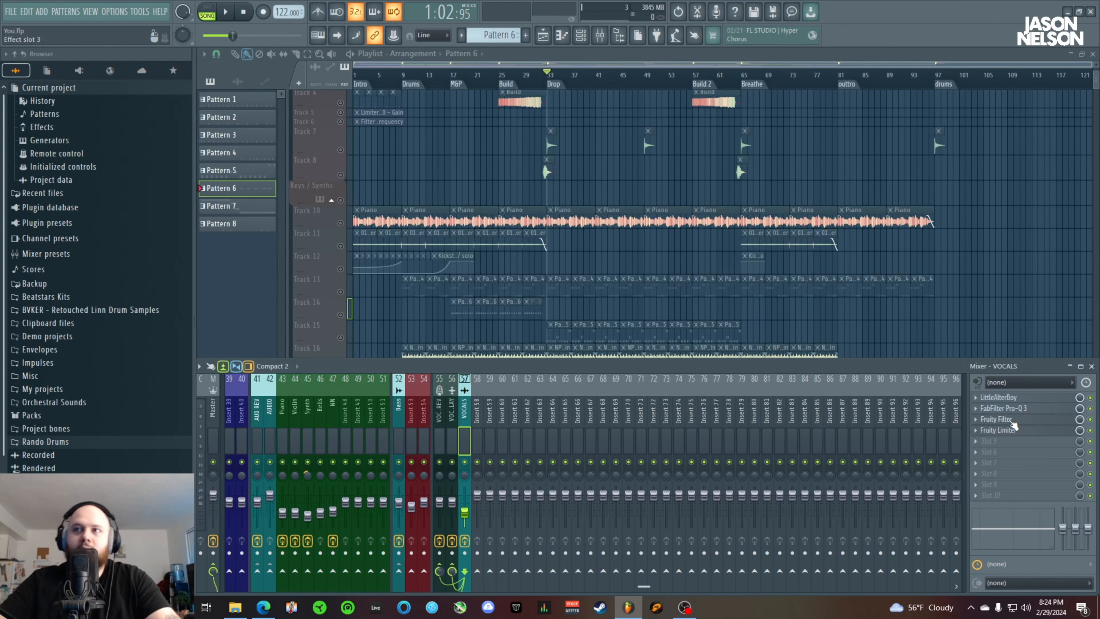
pyautogui.scroll(-7, 429, 239)
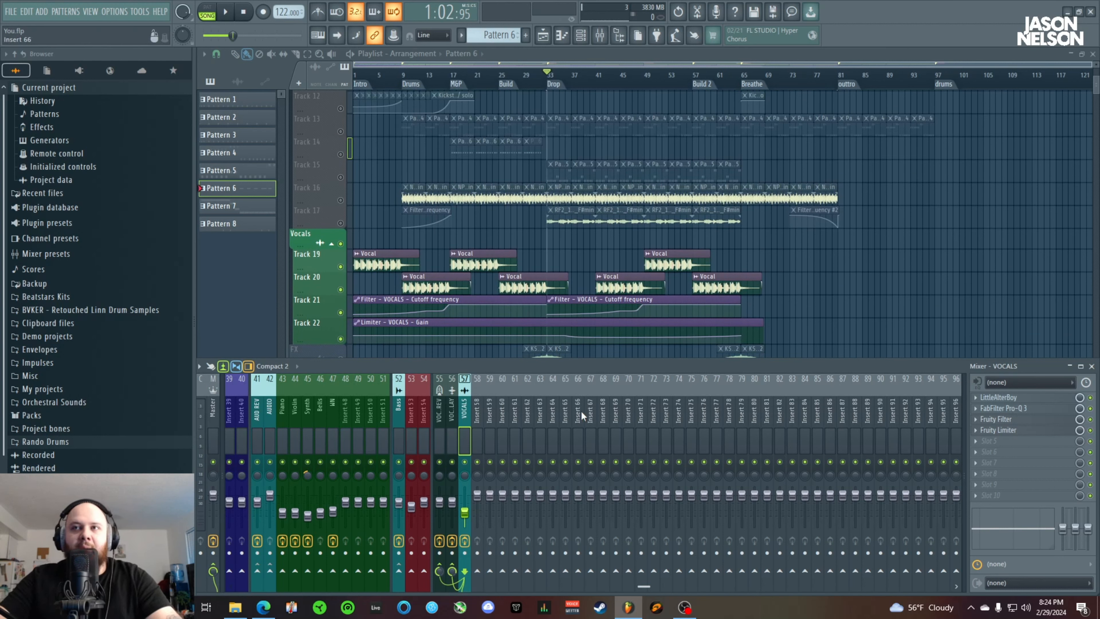
pyautogui.click(1004, 431)
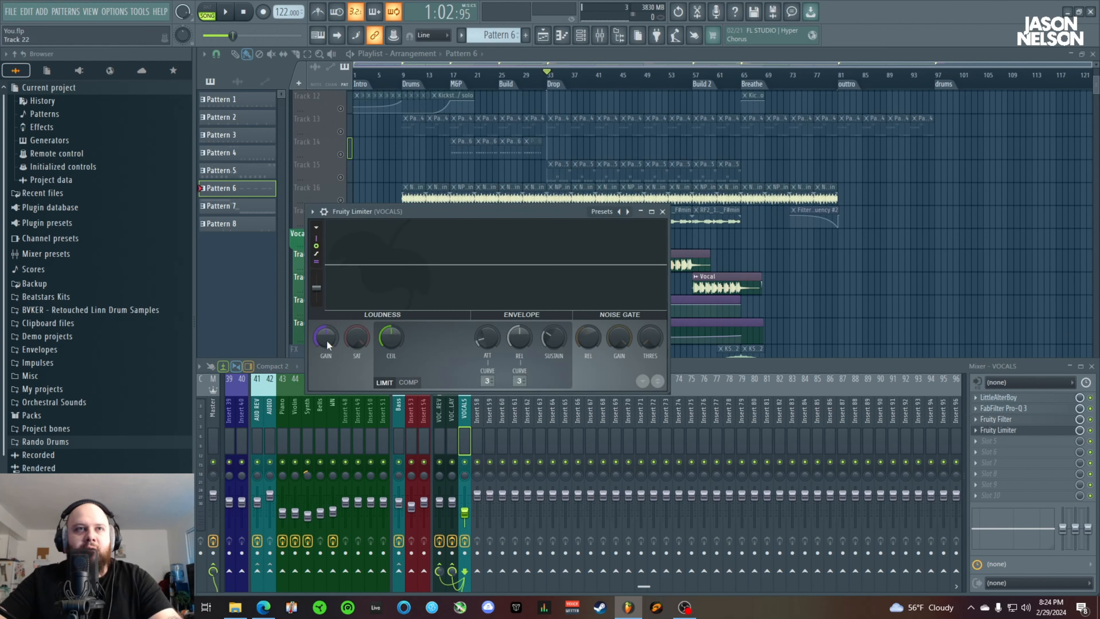
pyautogui.click(662, 211)
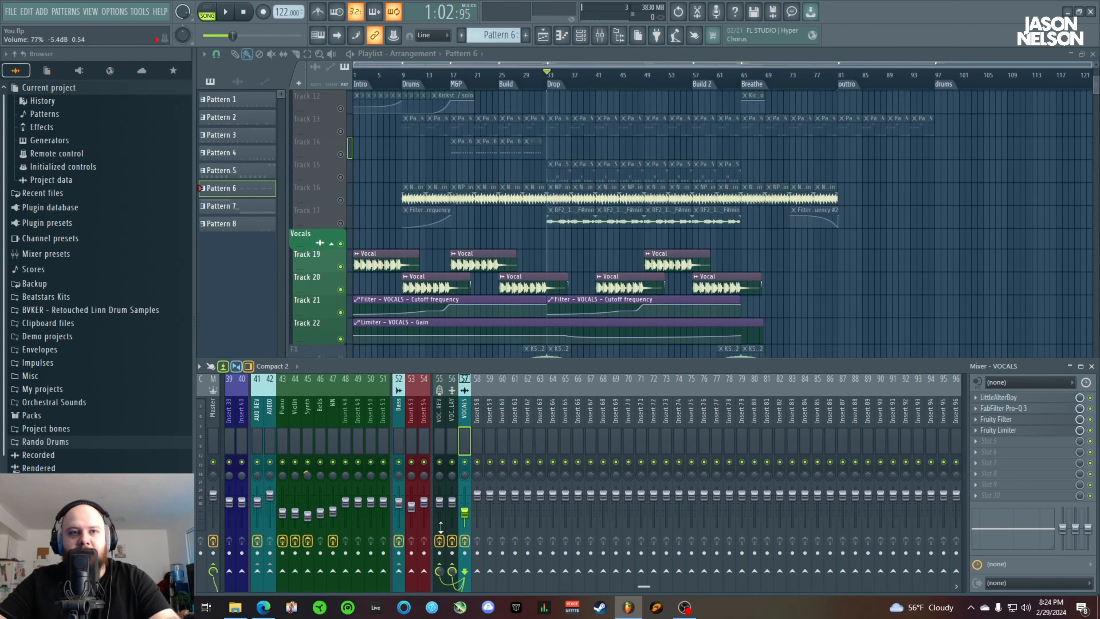
pyautogui.moveTo(641, 588); pyautogui.dragTo(226, 570)
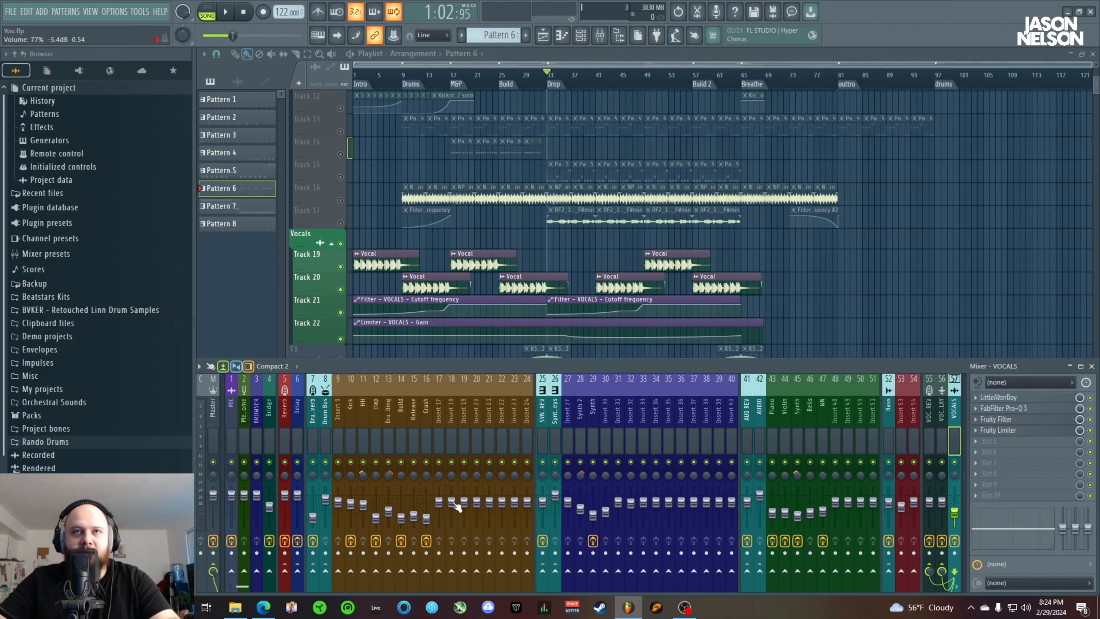
pyautogui.press('F9')
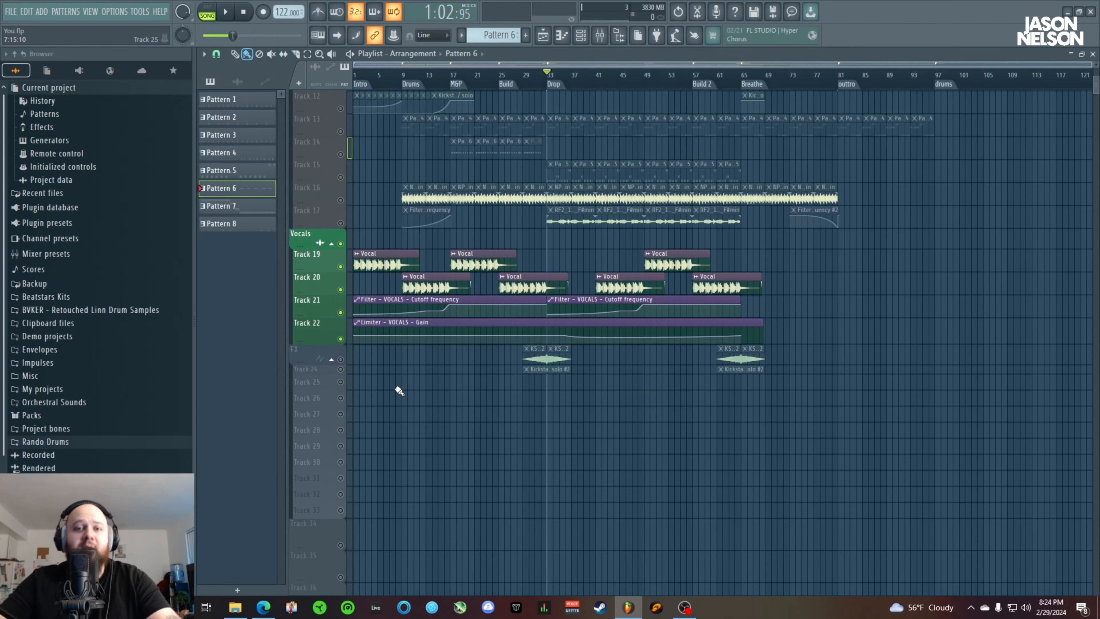
# Play the soloed Vocals group from just before the Drums marker
pyautogui.scroll(2, 455, 414)
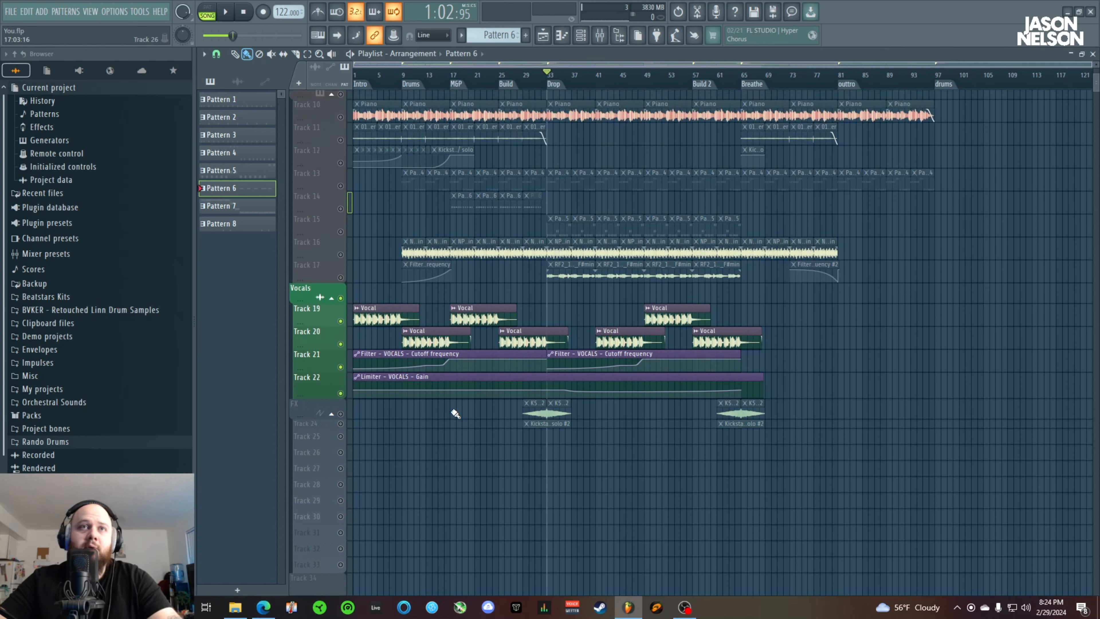
pyautogui.scroll(2, 455, 413)
pyautogui.click(405, 78)
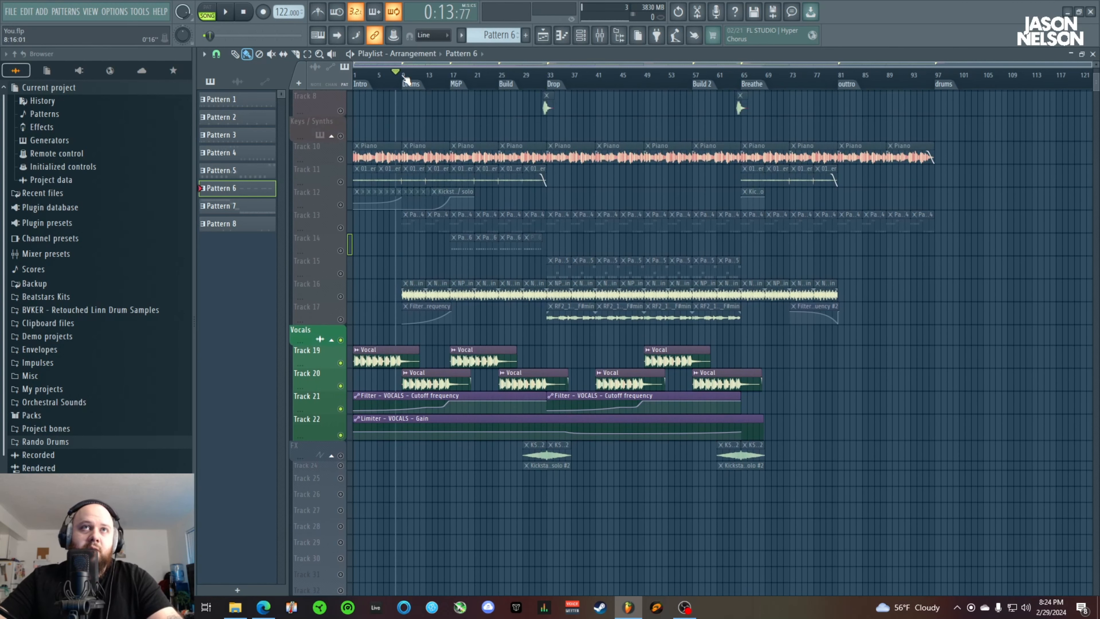
pyautogui.press('space')
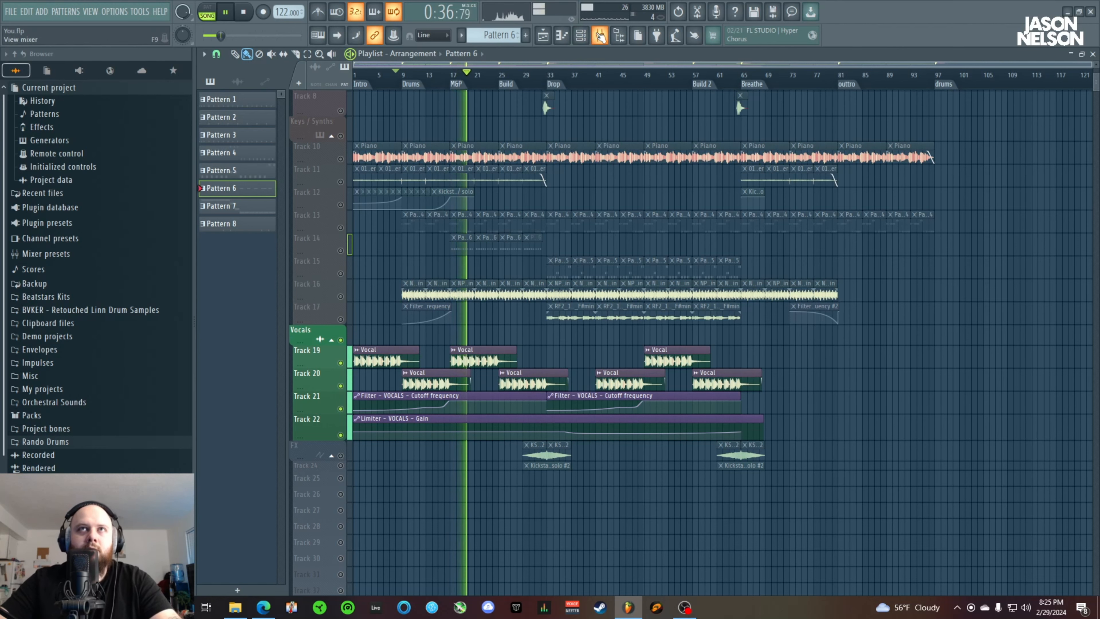
# During playback, show the mixer, view the effect slots of the VOC DELAY and VOCALS channels, and hide the mixer
pyautogui.click(600, 35)
pyautogui.click(938, 410)
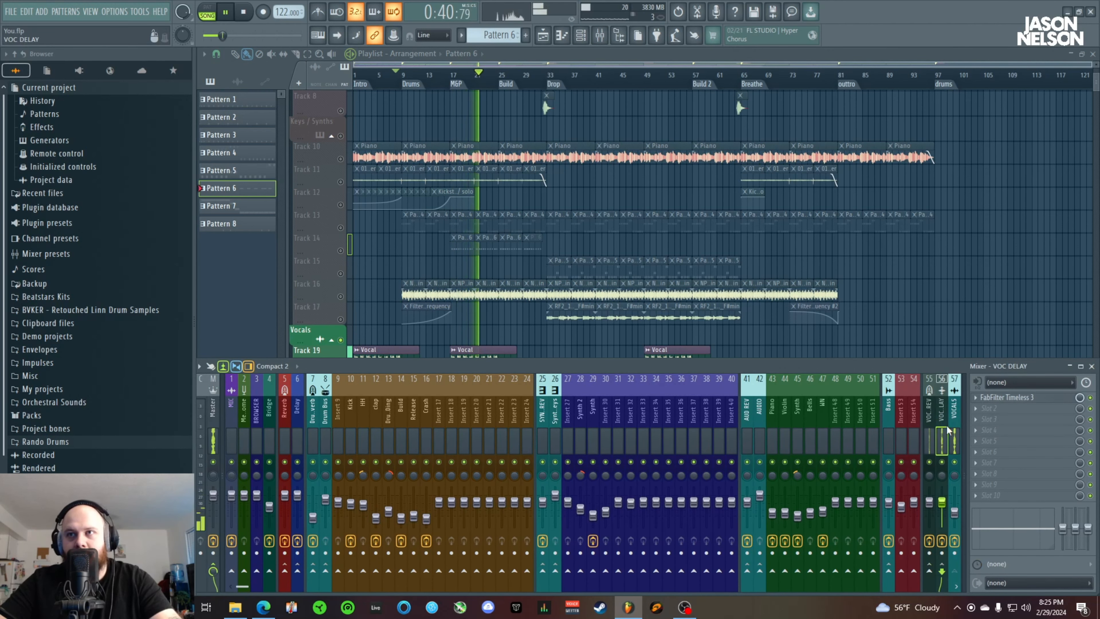
pyautogui.click(955, 416)
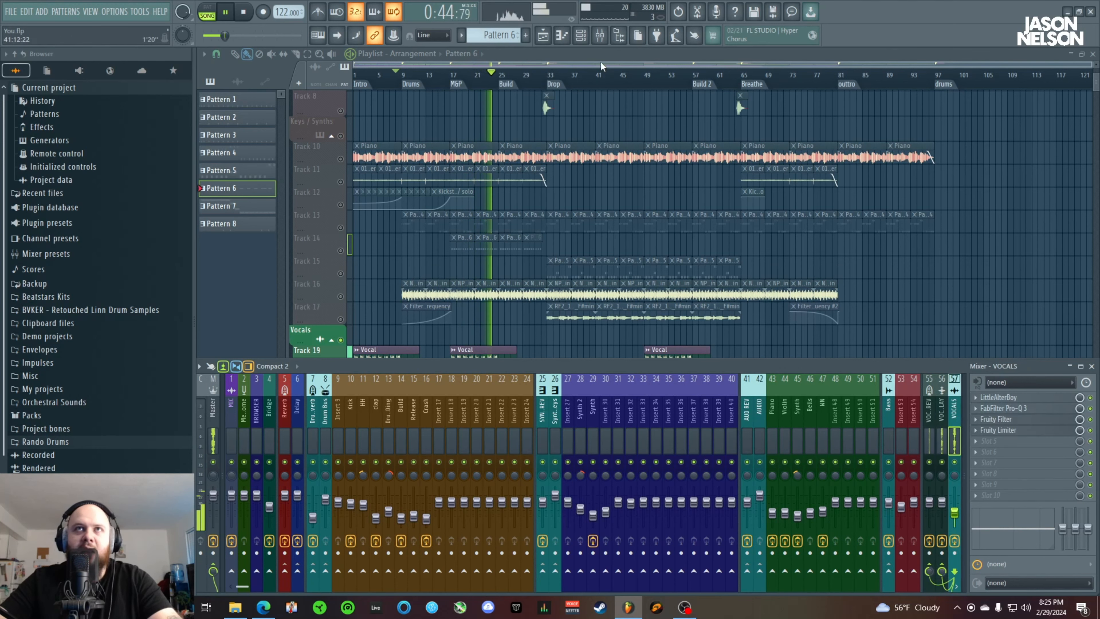
pyautogui.press('F9')
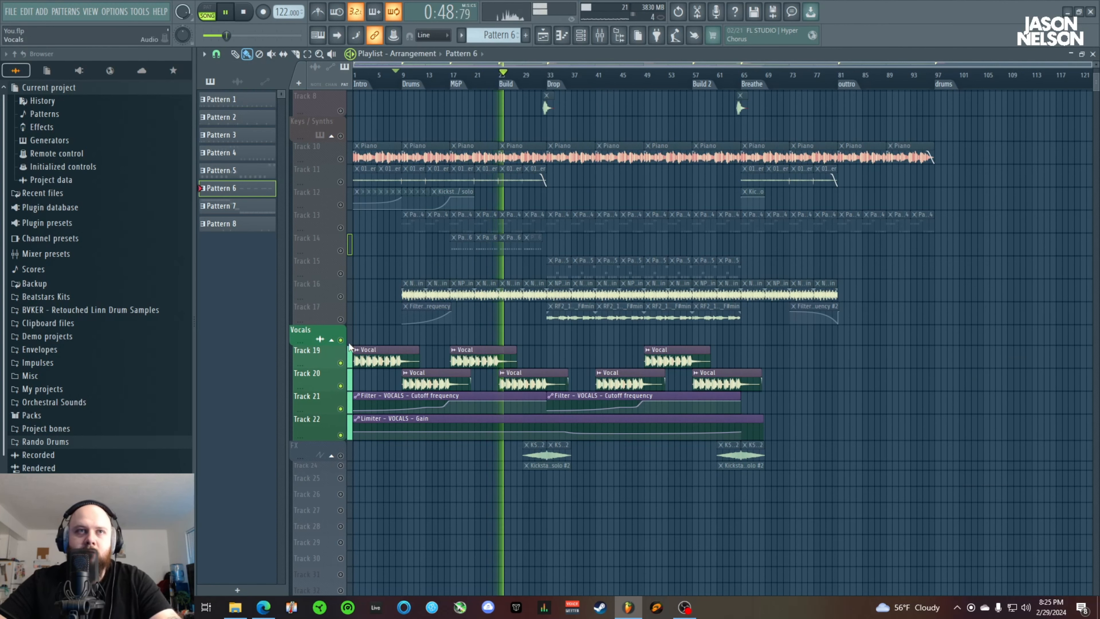
# Stop playback and unsolo the Vocals group so every track is active
pyautogui.press('space')
pyautogui.click(341, 340)
pyautogui.click(341, 341)
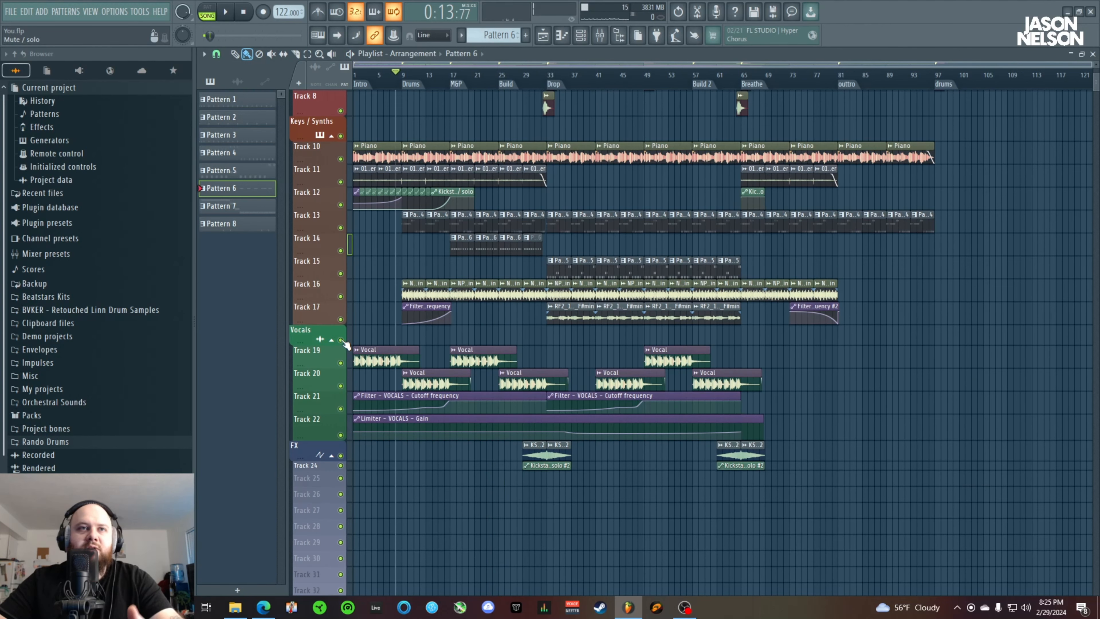
# Solo the Drums group, unmute Tracks 4 to 6, and enlarge Tracks 5 and 6 to show their automation curves
pyautogui.scroll(5, 370, 350)
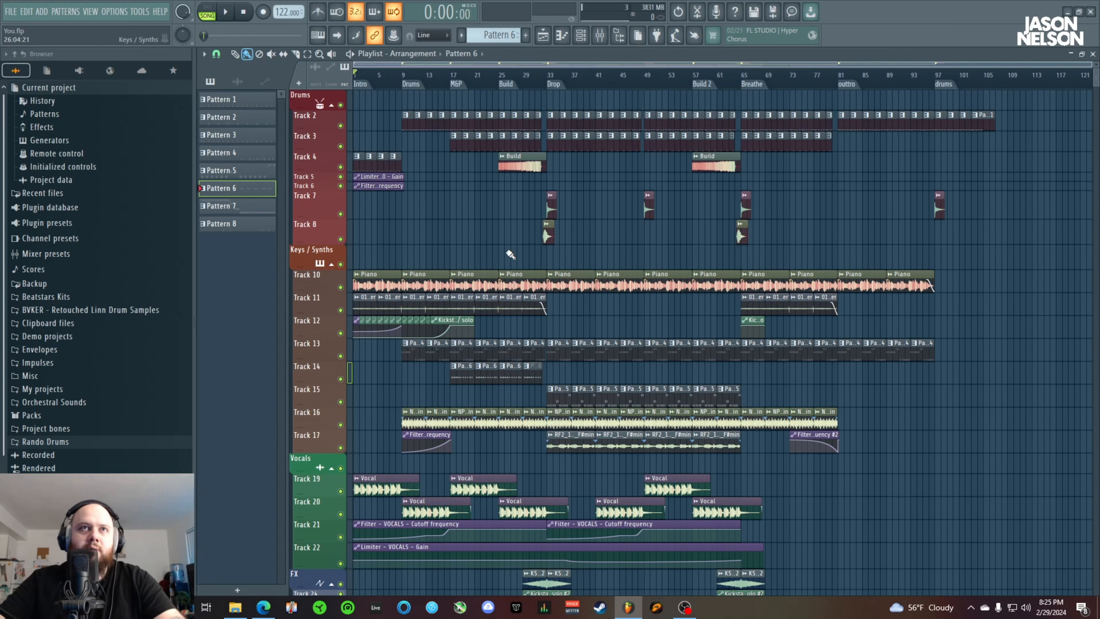
pyautogui.rightClick(340, 105)
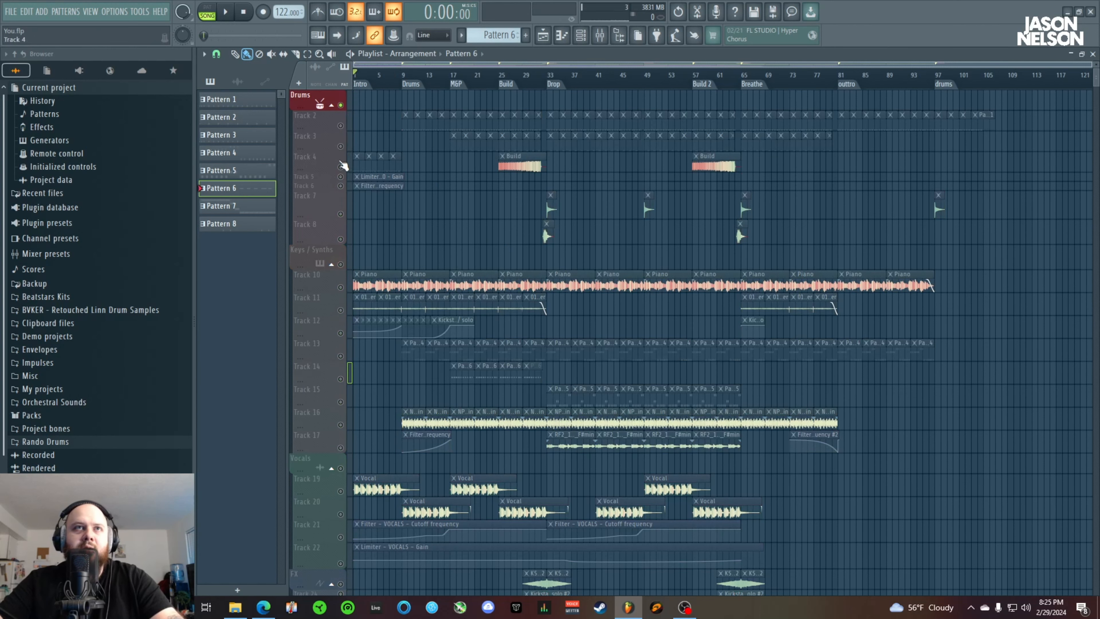
pyautogui.click(341, 167)
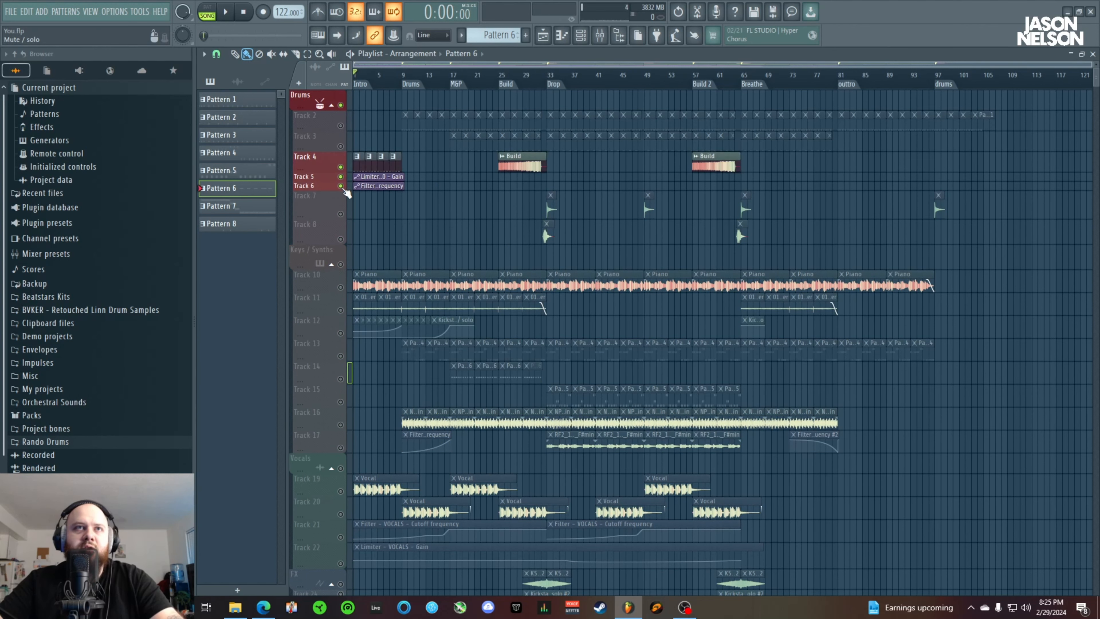
pyautogui.moveTo(320, 181); pyautogui.dragTo(328, 249)
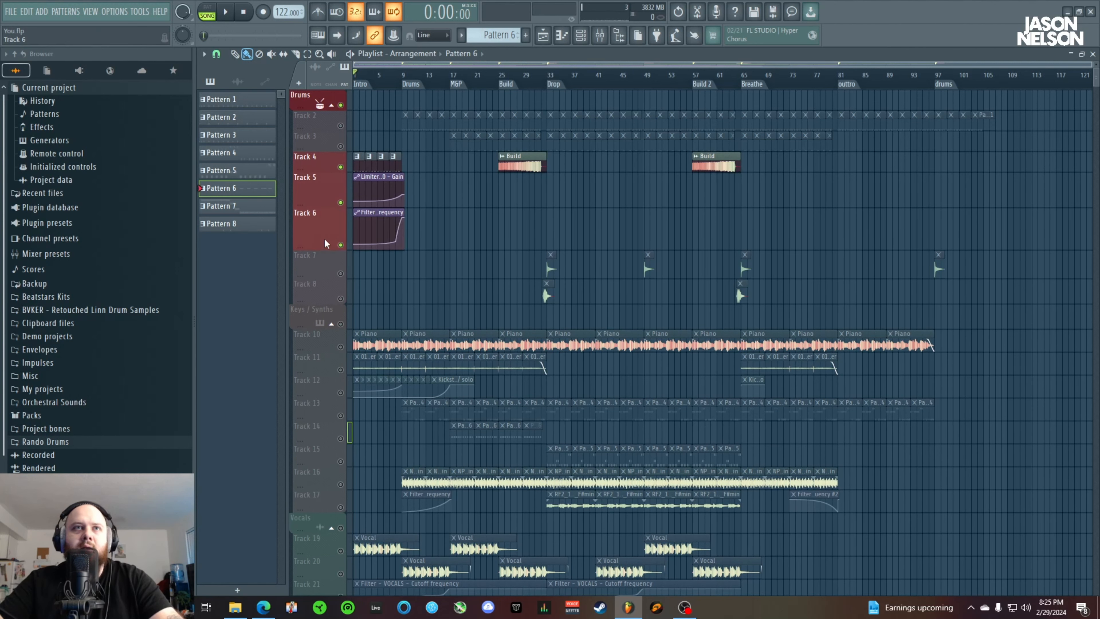
# Play the intro drums from the start and again from just before the Drums marker, and stop
pyautogui.press('space')
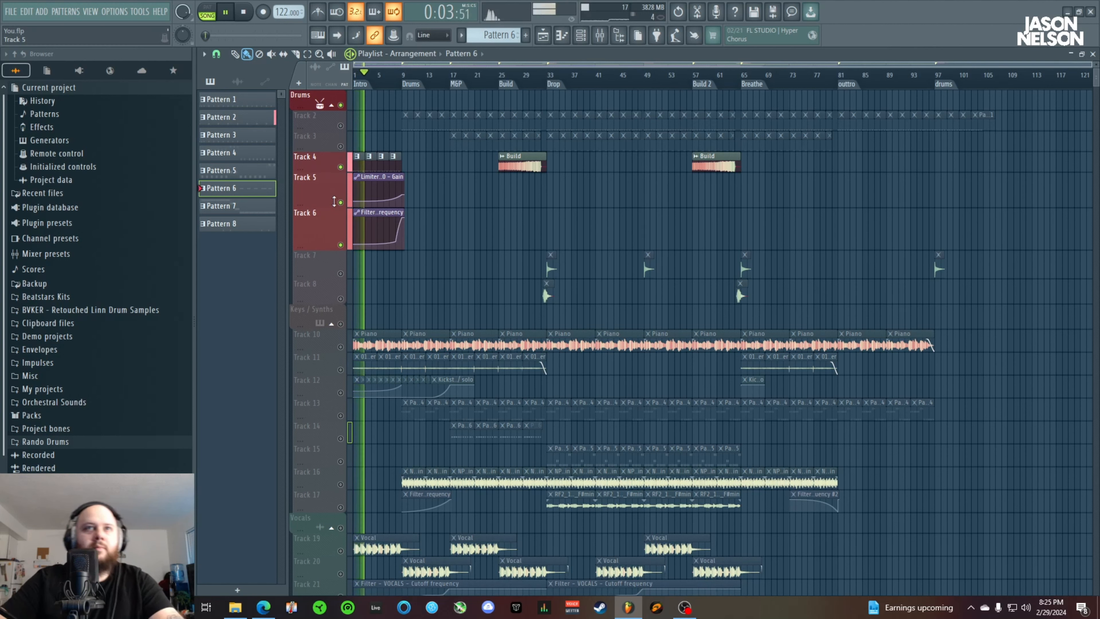
pyautogui.press('space')
pyautogui.press('space')
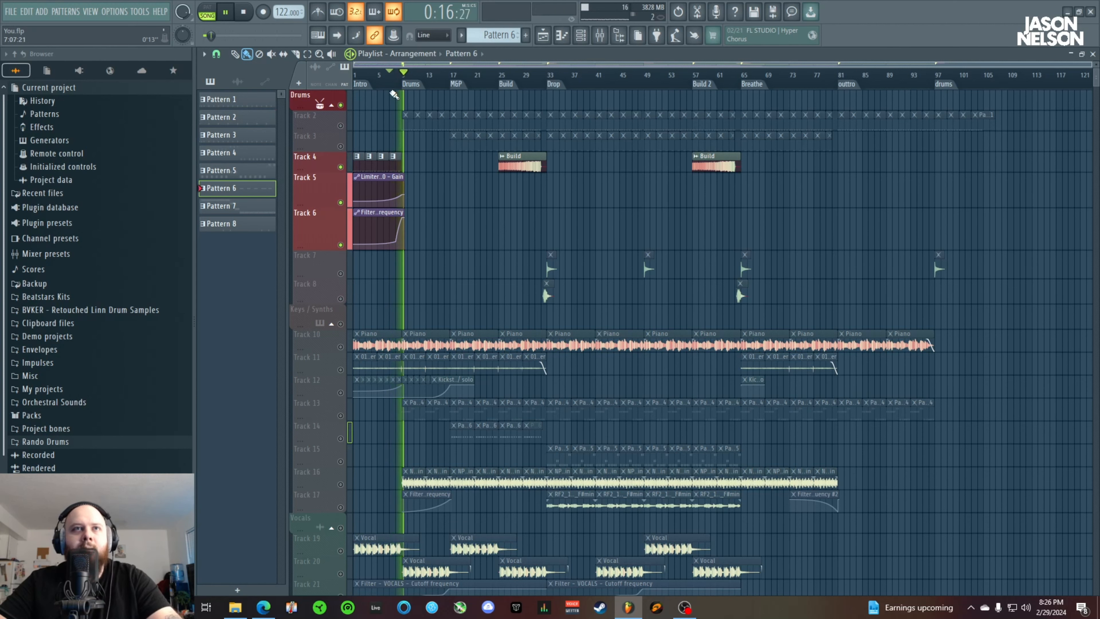
pyautogui.press('space')
# Unmute Track 2, select its Pattern 3, and show that pattern in an enlarged channel rack
pyautogui.click(341, 126)
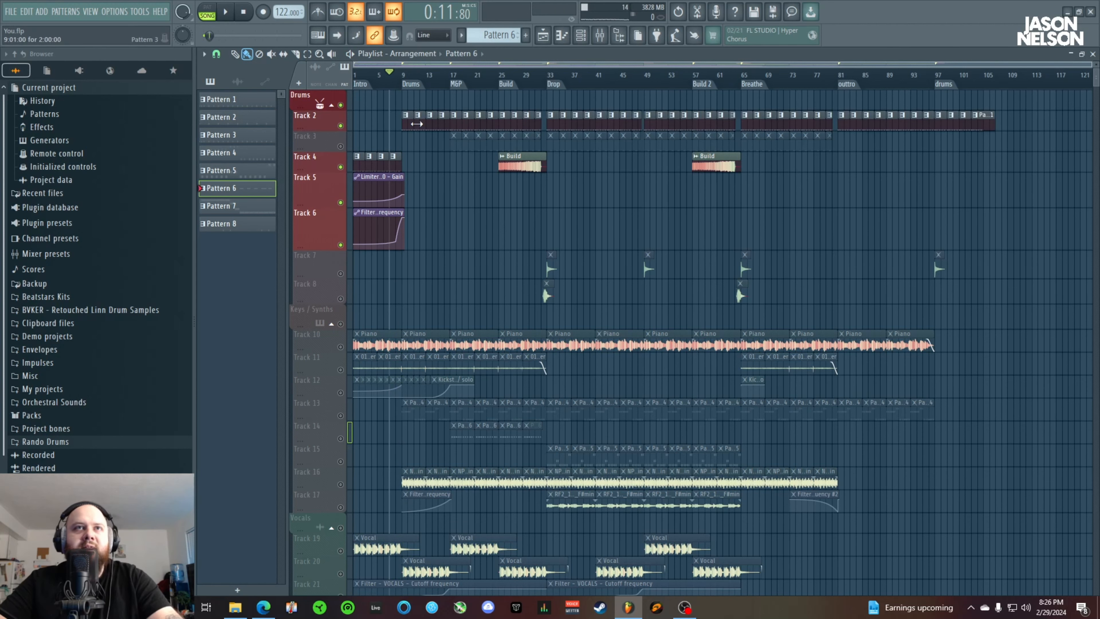
pyautogui.doubleClick(410, 125)
pyautogui.click(937, 169)
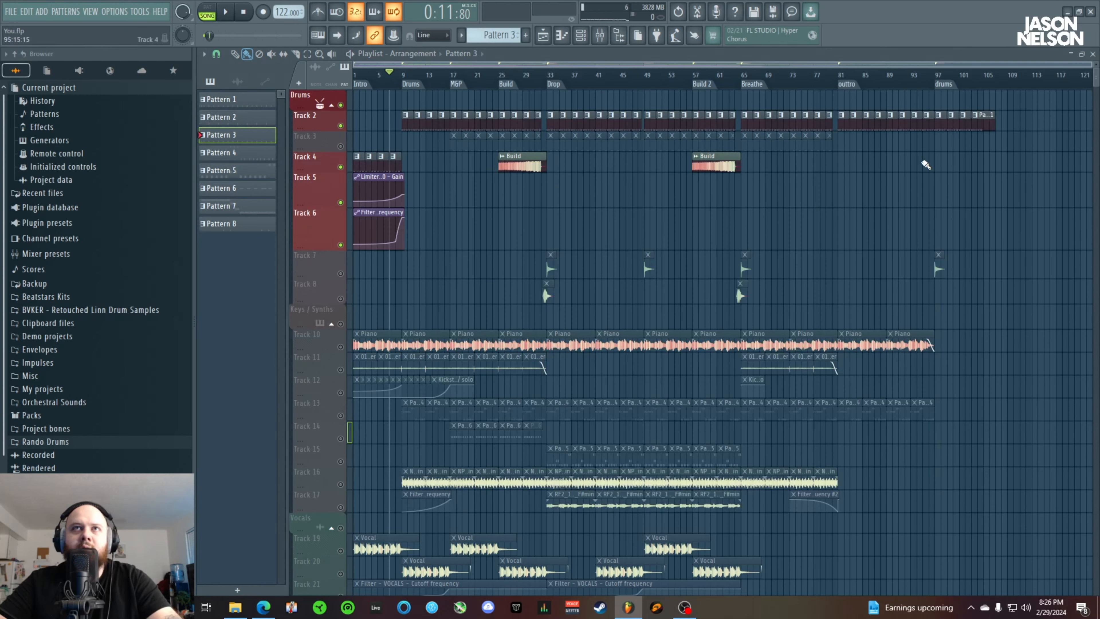
pyautogui.click(581, 37)
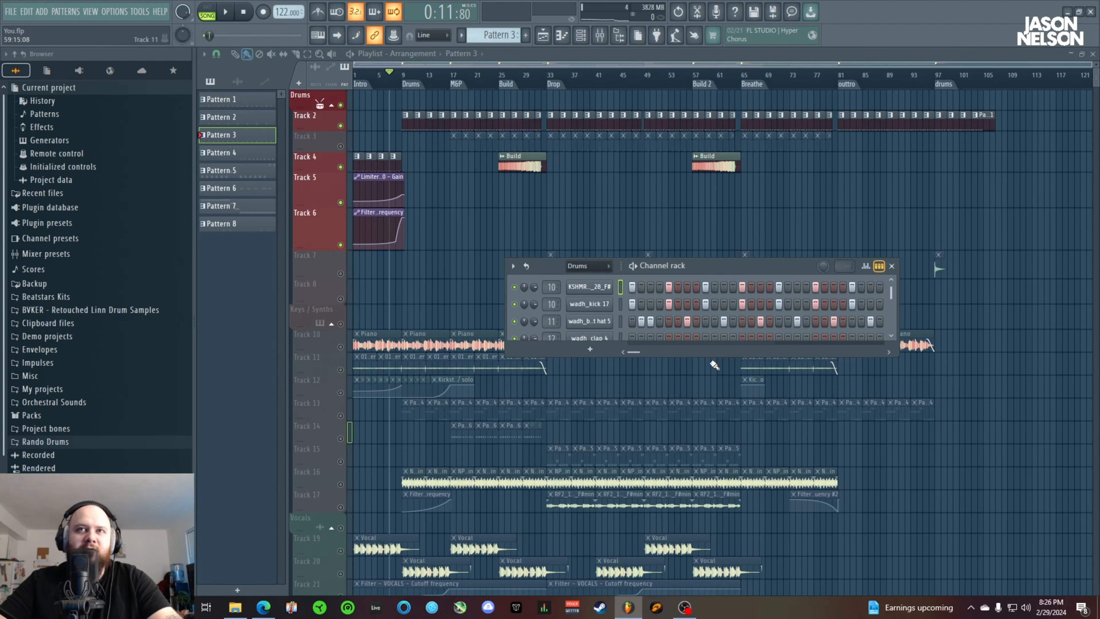
pyautogui.moveTo(706, 356); pyautogui.dragTo(706, 392)
pyautogui.moveTo(897, 347); pyautogui.dragTo(974, 355)
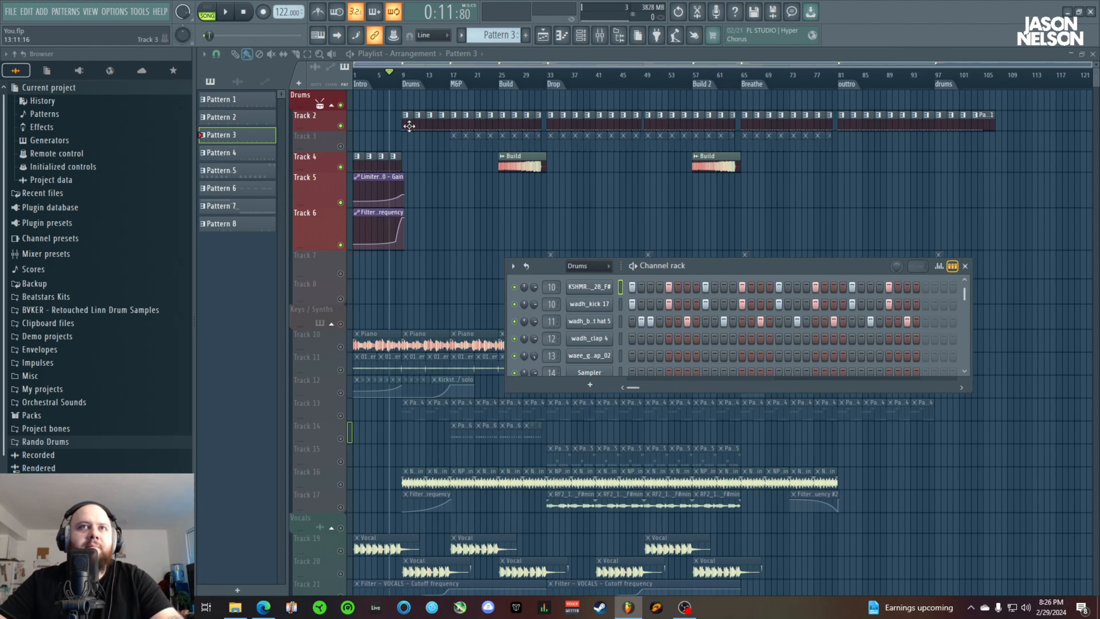
# Play the Track 2 drums from the Drums marker with the playlist zoomed in
pyautogui.click(406, 79)
pyautogui.press('space')
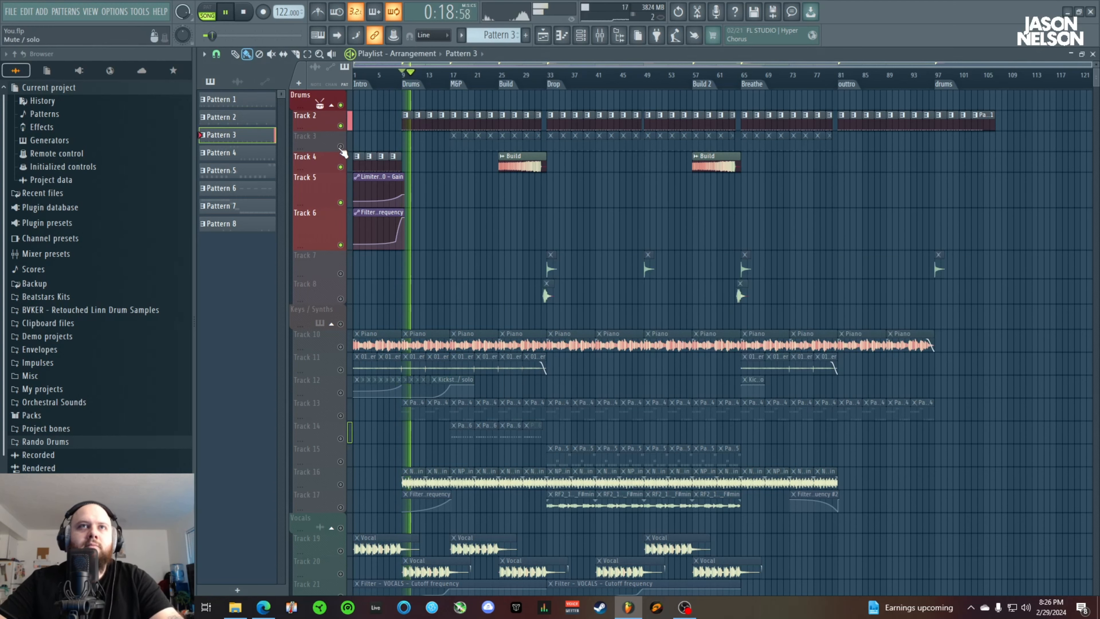
pyautogui.scroll(4, 442, 79)
pyautogui.scroll(3, 442, 79)
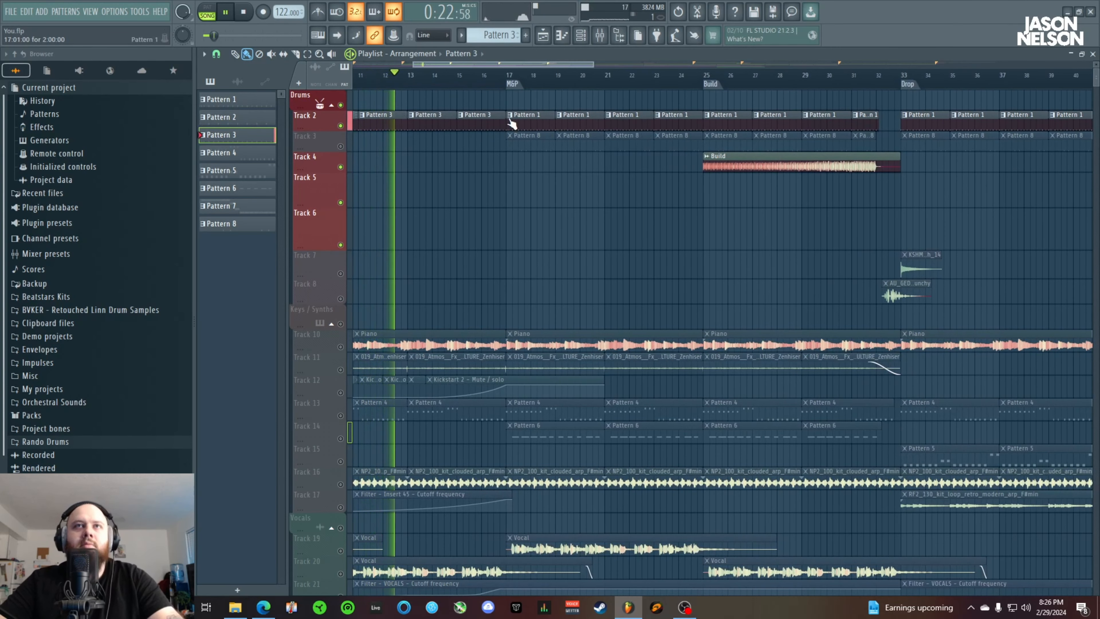
# Select Pattern 1 on Track 2 at bar 17 and view its steps in the channel rack
pyautogui.doubleClick(531, 122)
pyautogui.click(937, 169)
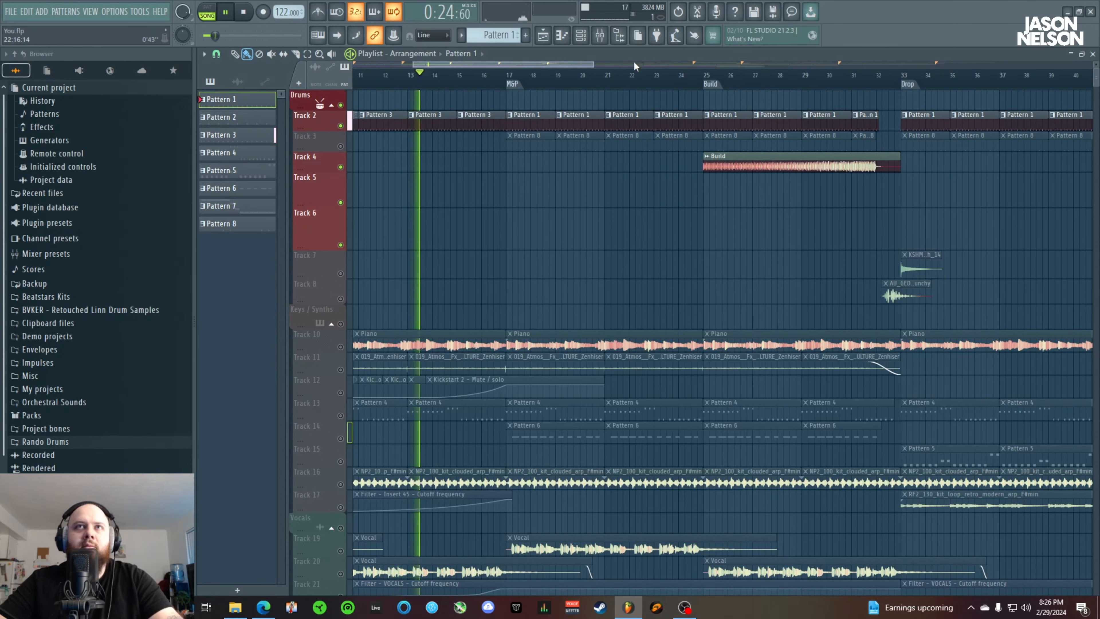
pyautogui.press('F6')
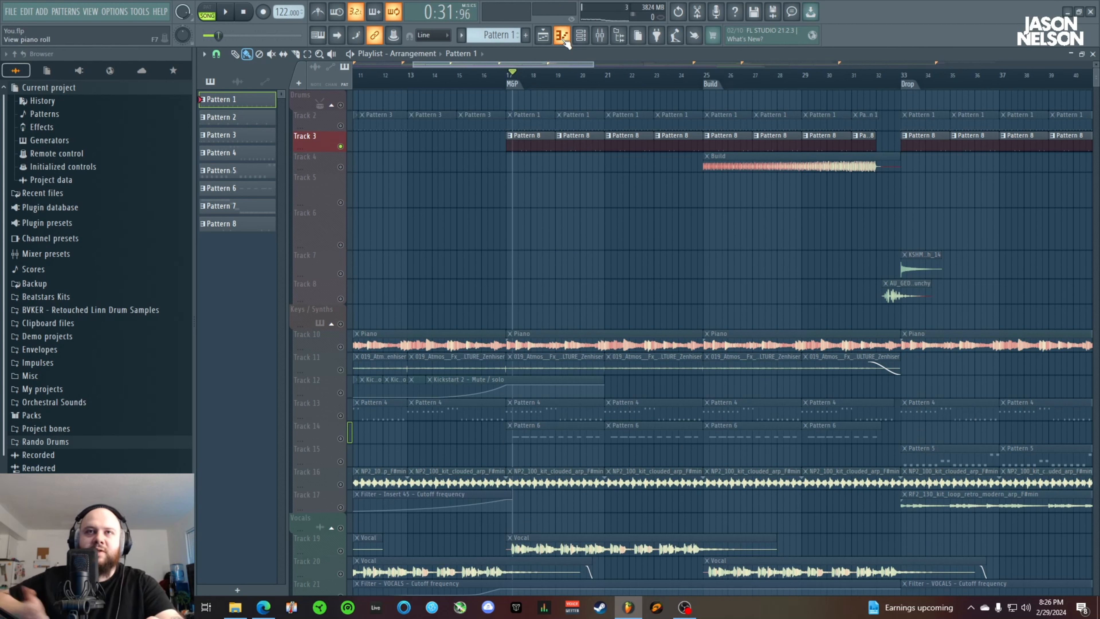
# Play the soloed Track 3 from bar 17, solo Track 2 with Track 3 unmuted, and play both together
pyautogui.press('space')
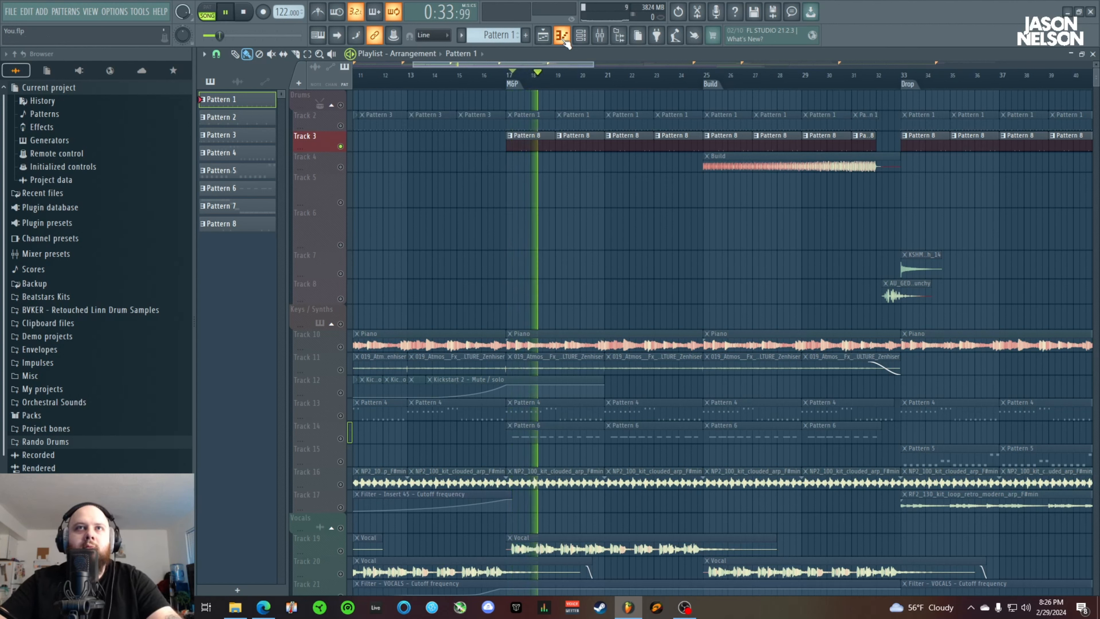
pyautogui.press('space')
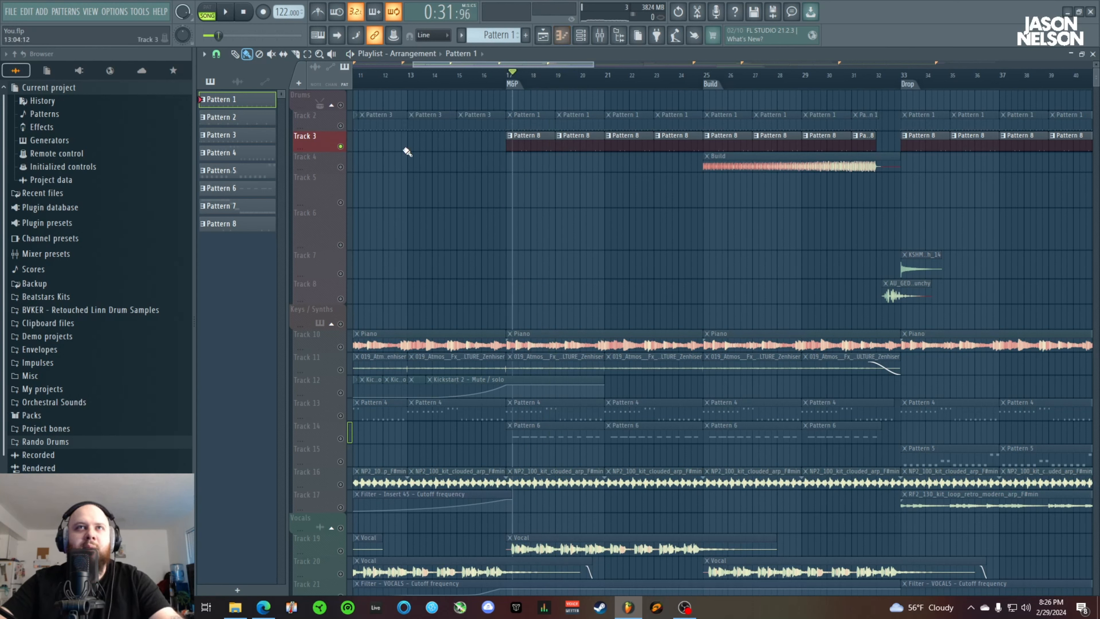
pyautogui.rightClick(341, 127)
pyautogui.click(341, 147)
pyautogui.press('space')
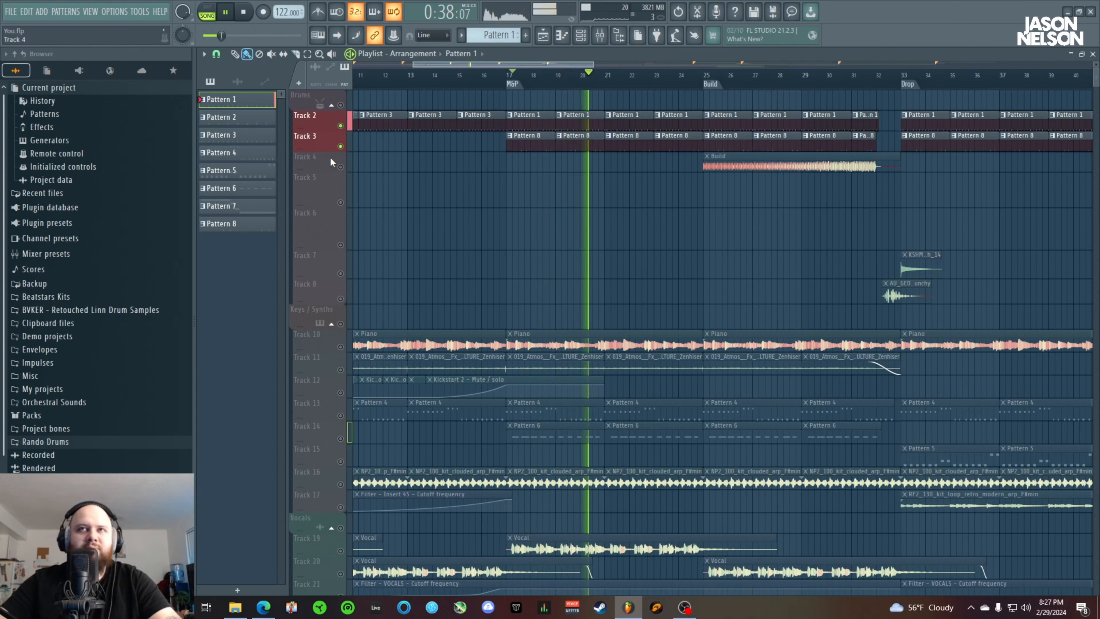
pyautogui.press('space')
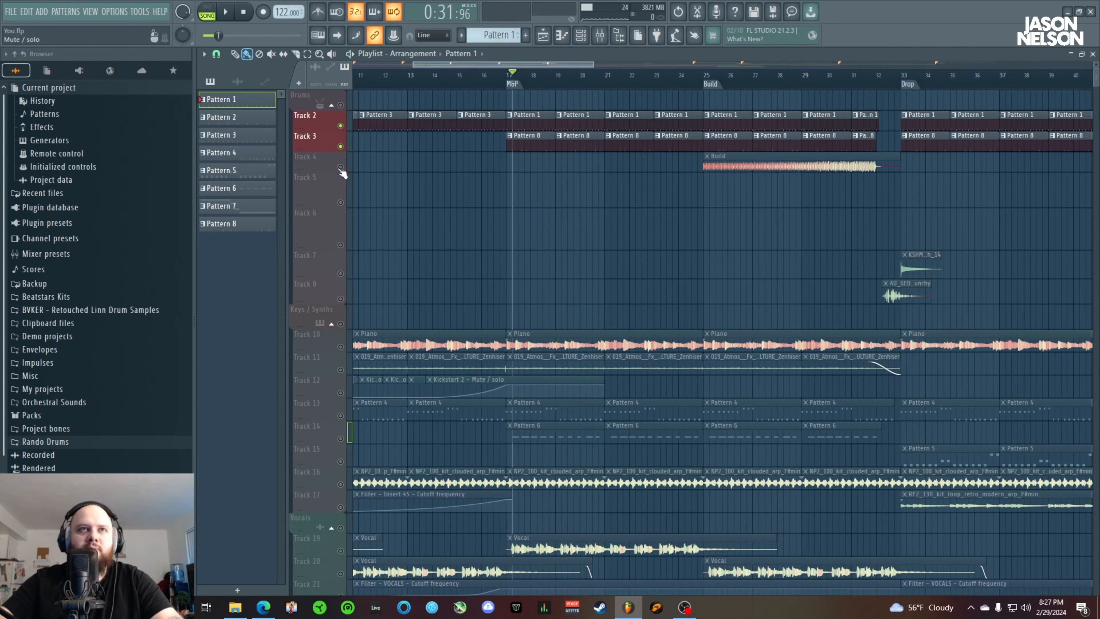
# Unmute Track 4 and play Tracks 2 to 4 from the Build marker
pyautogui.click(340, 167)
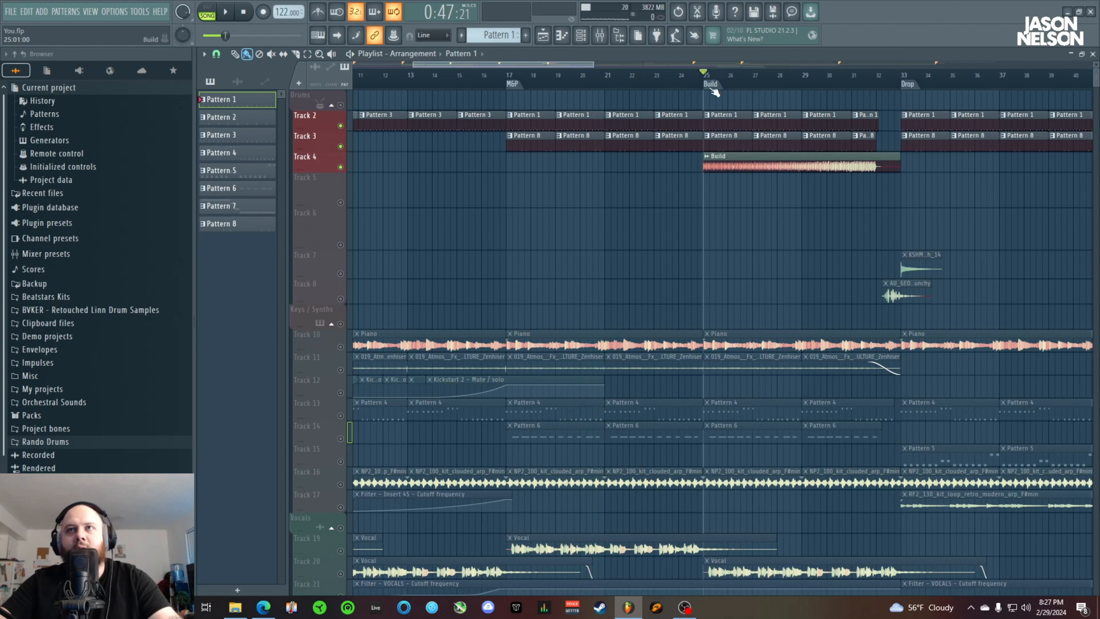
pyautogui.moveTo(572, 66); pyautogui.dragTo(626, 65)
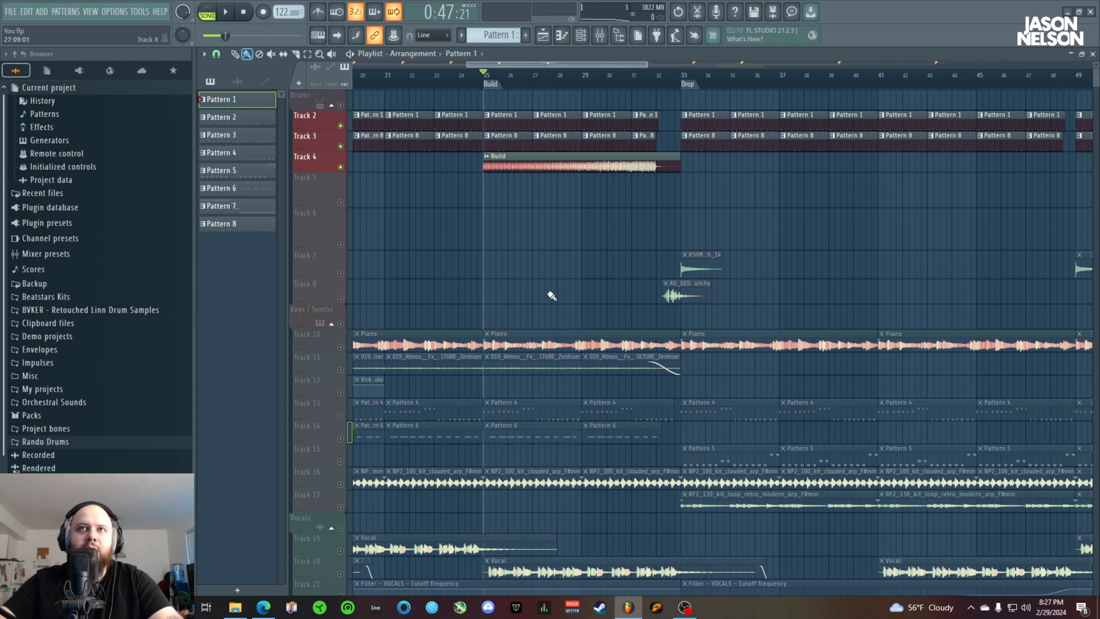
pyautogui.press('space')
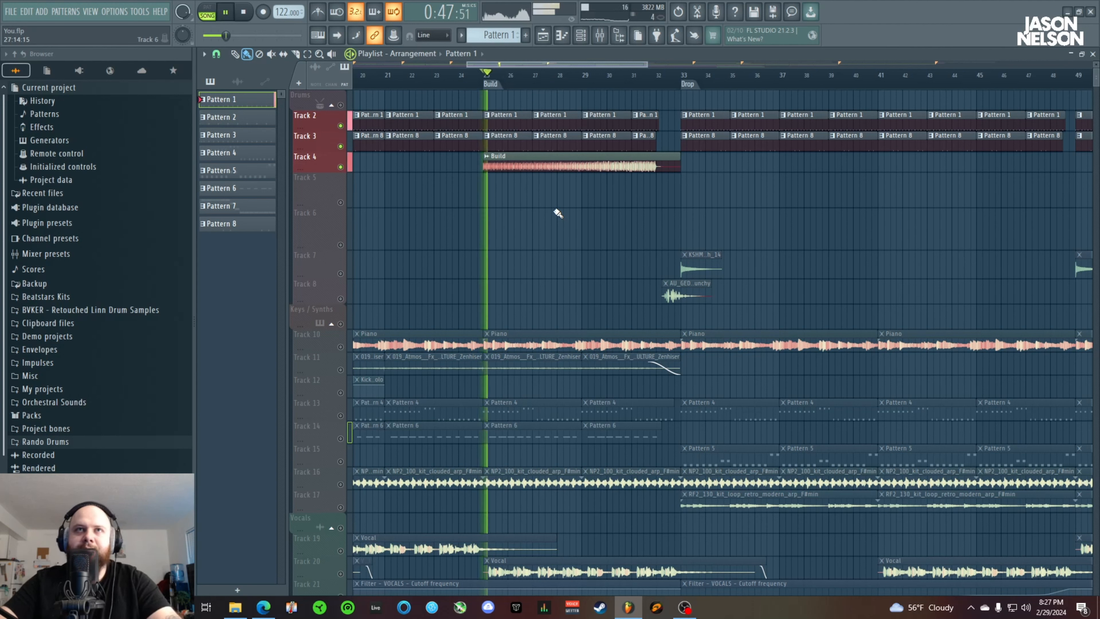
# Unmute Tracks 7 and 8 during playback, solo Track 4, and layer Tracks 8 and 7 back in through the drop
pyautogui.click(340, 298)
pyautogui.click(340, 273)
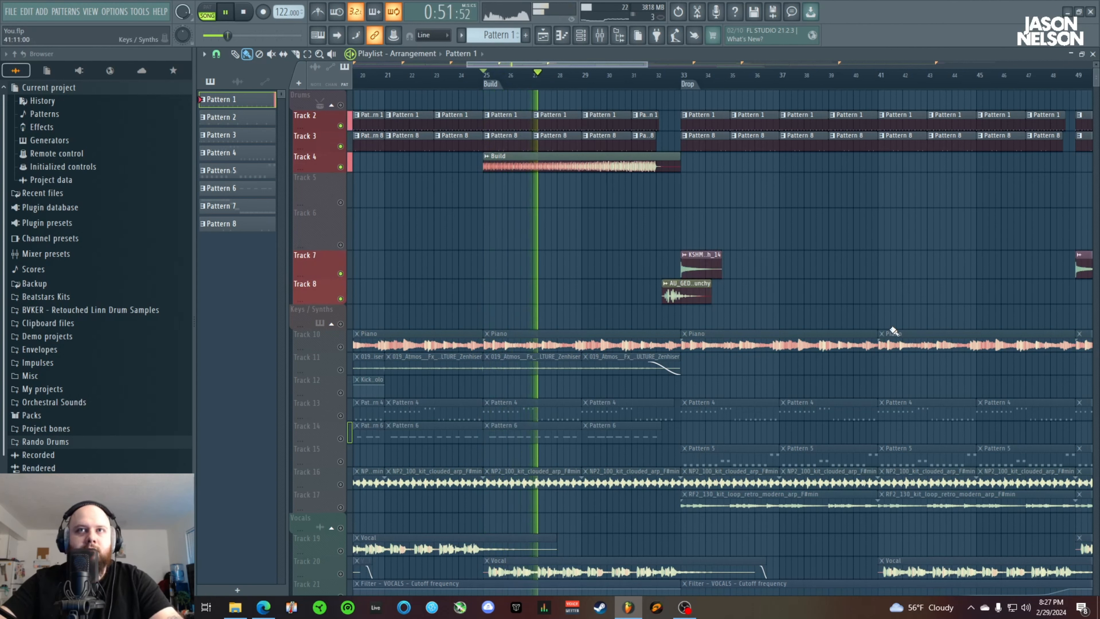
pyautogui.rightClick(341, 167)
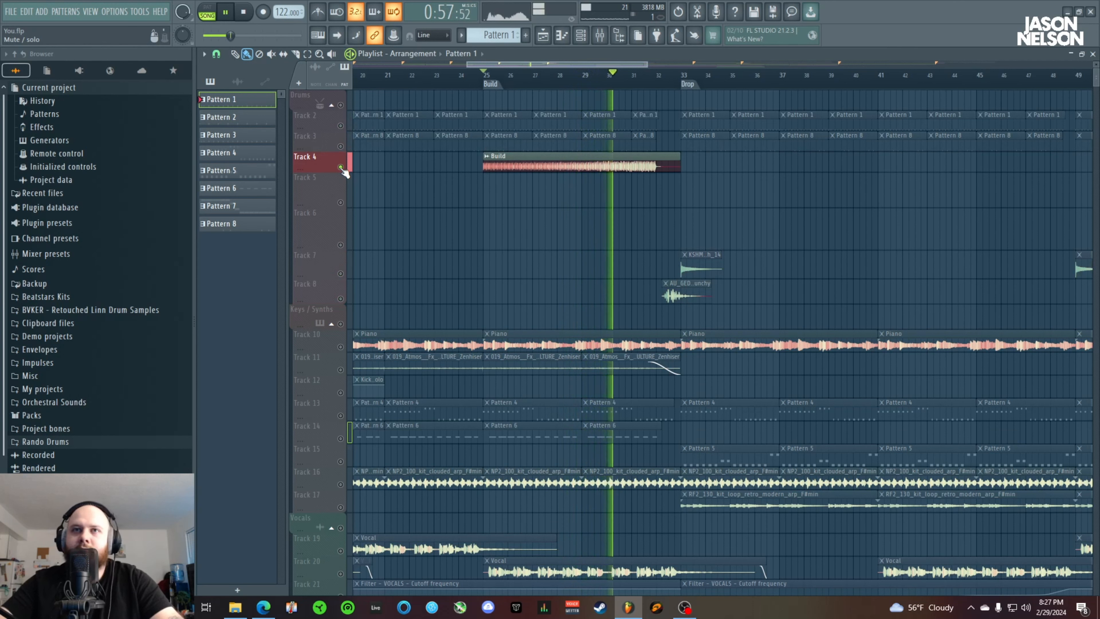
pyautogui.click(341, 298)
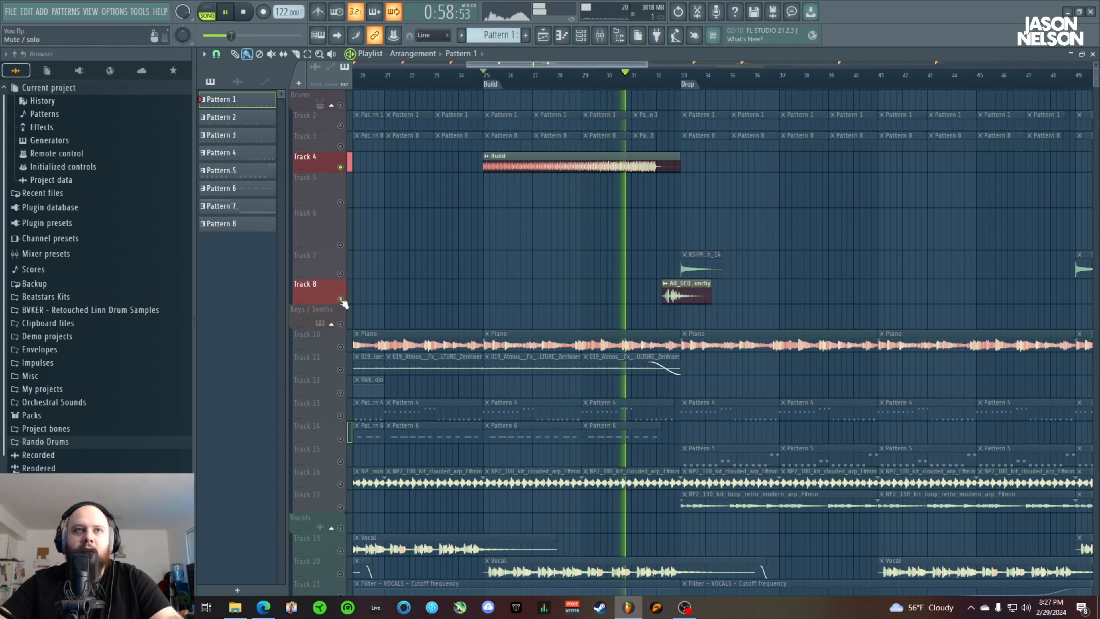
pyautogui.click(341, 274)
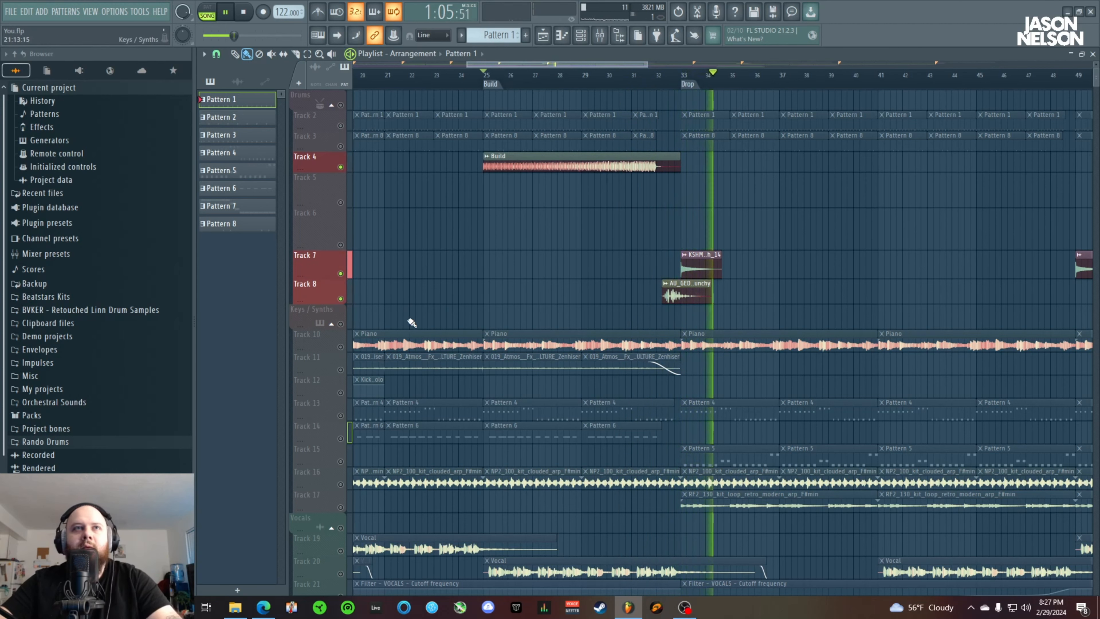
pyautogui.press('space')
# Play Tracks 4, 7 and 8 together from bar 29 up to the Drop marker
pyautogui.scroll(-8, 602, 338)
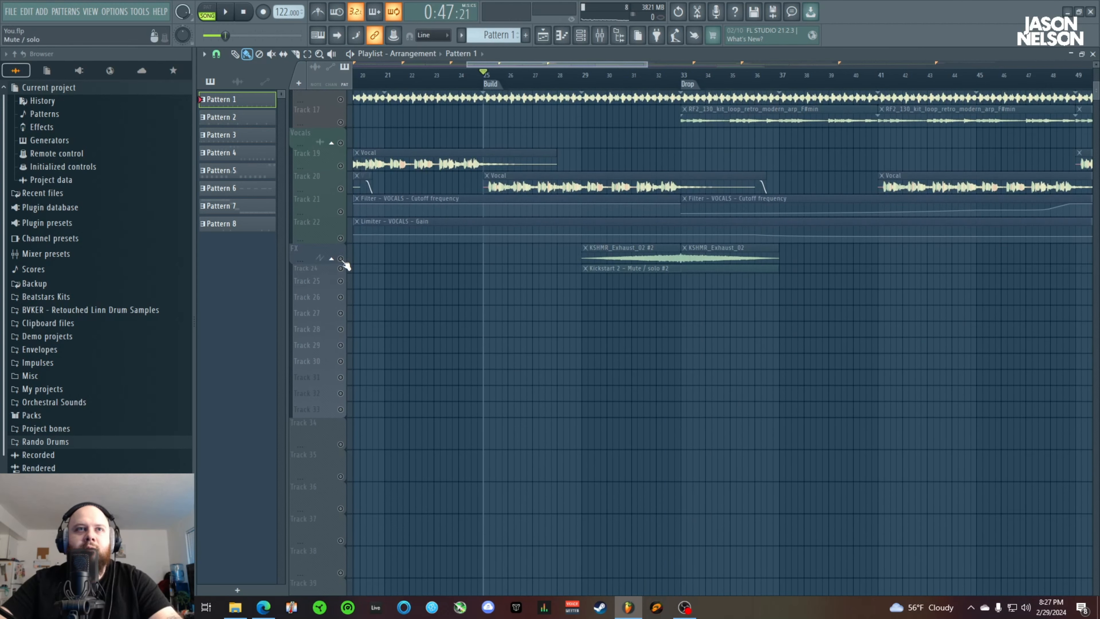
pyautogui.scroll(8, 621, 130)
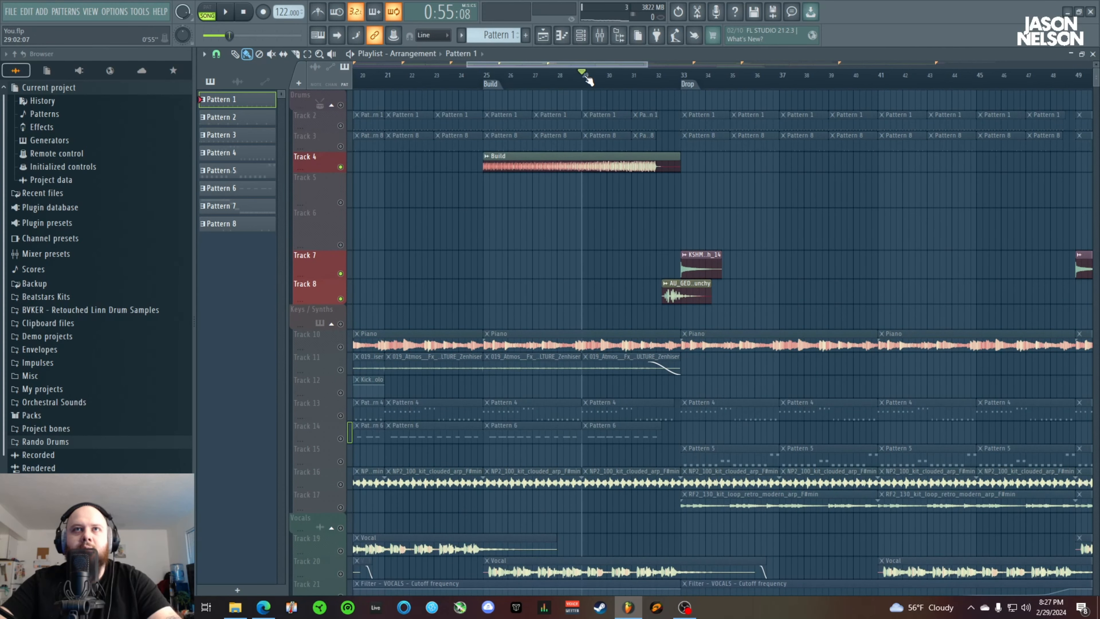
pyautogui.press('space')
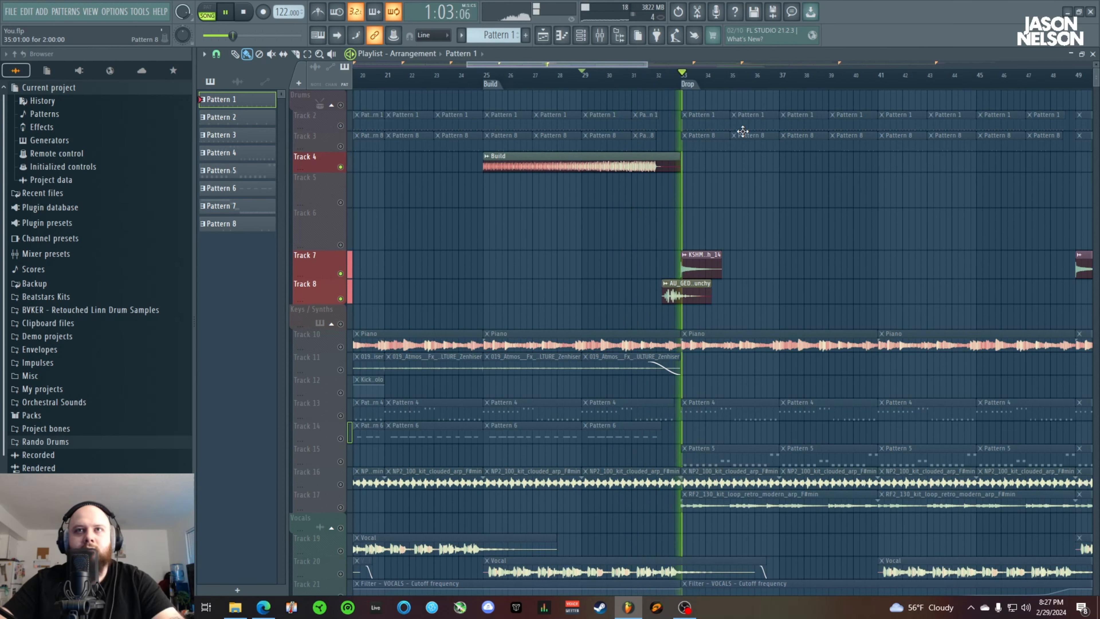
pyautogui.press('space')
# Restore all tracks from the Track 4 solo and play the full arrangement from bar 29 into the drop
pyautogui.rightClick(341, 167)
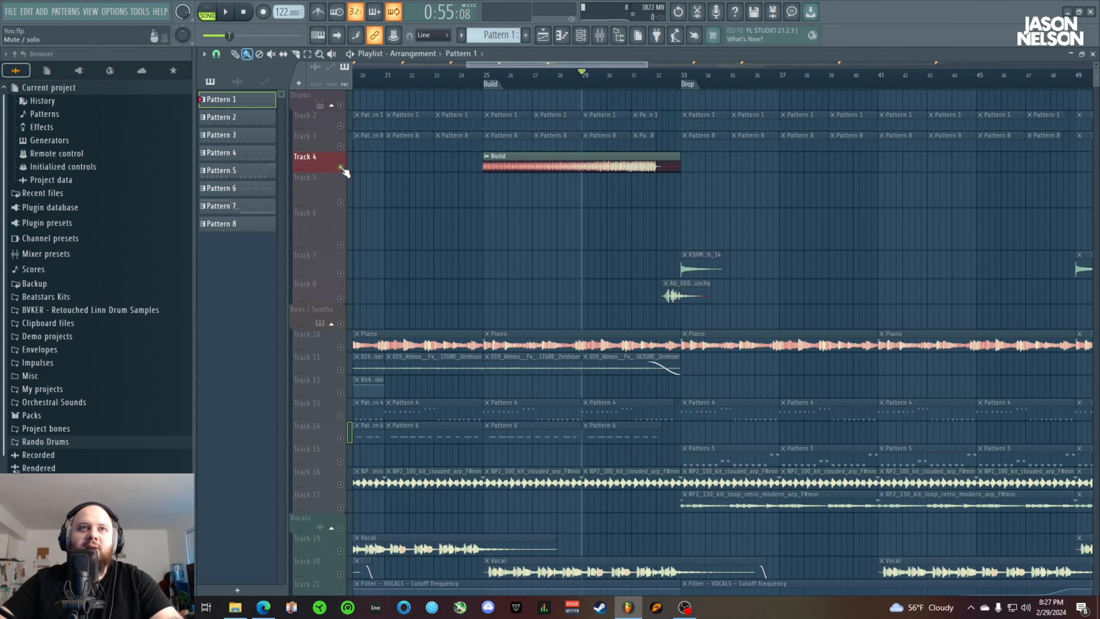
pyautogui.rightClick(341, 167)
pyautogui.scroll(-8, 554, 73)
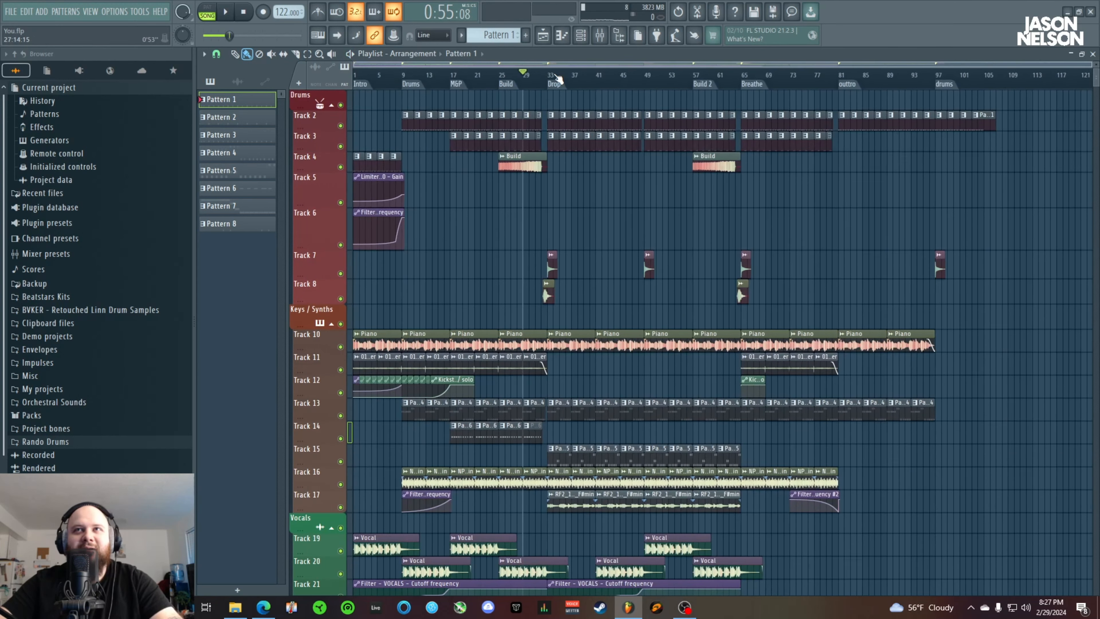
pyautogui.press('space')
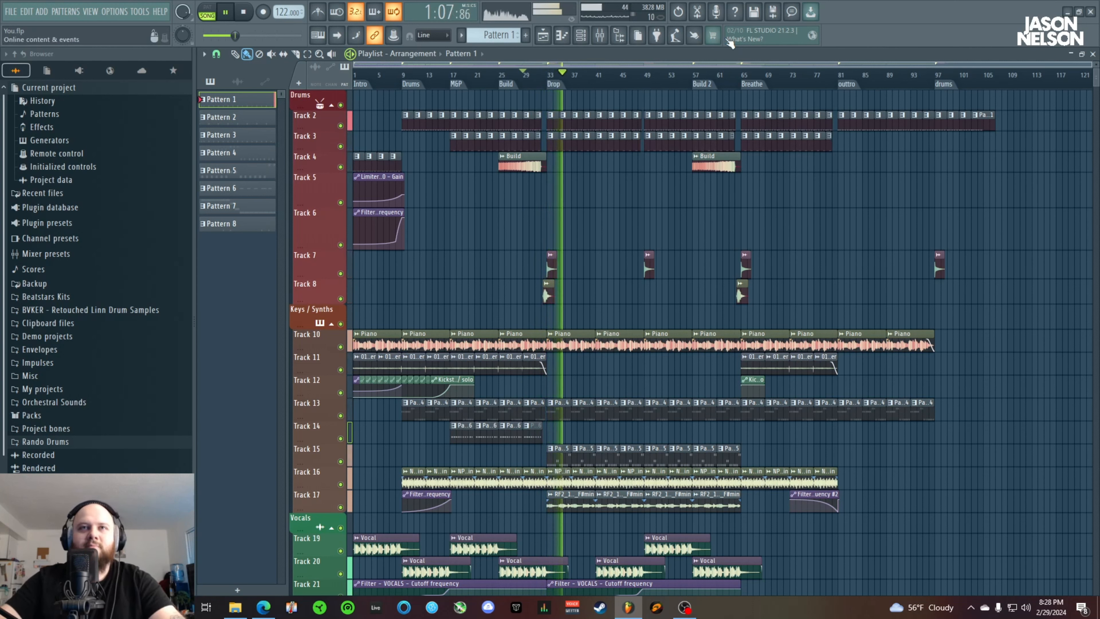
pyautogui.press('space')
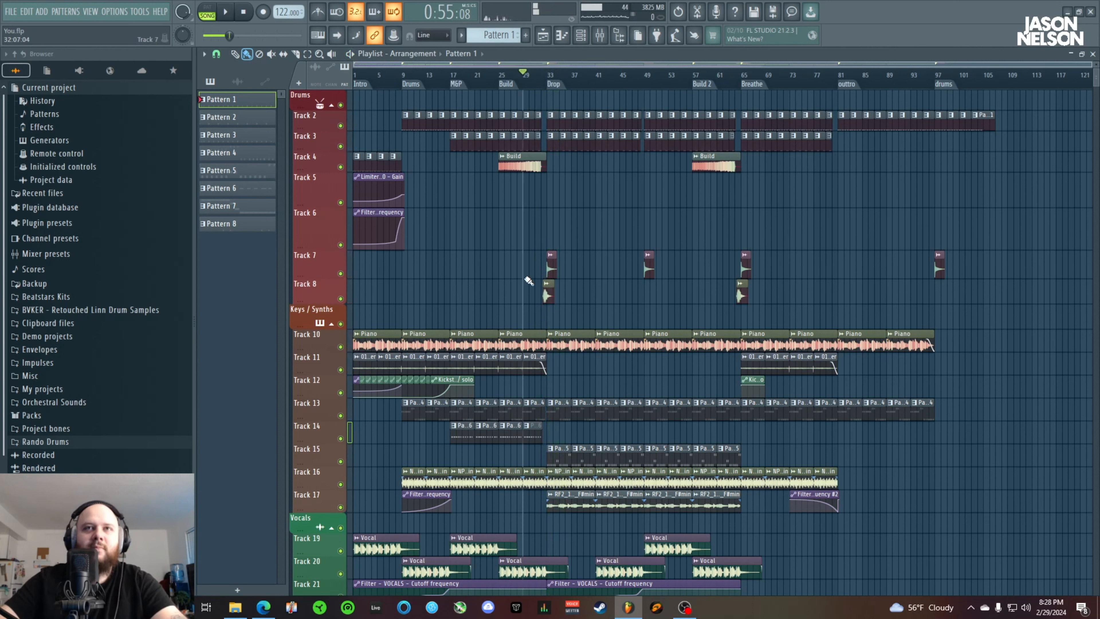
# Inspect the Virtual Mix Rack channel strip on the Kick mixer track and save the project
pyautogui.click(600, 37)
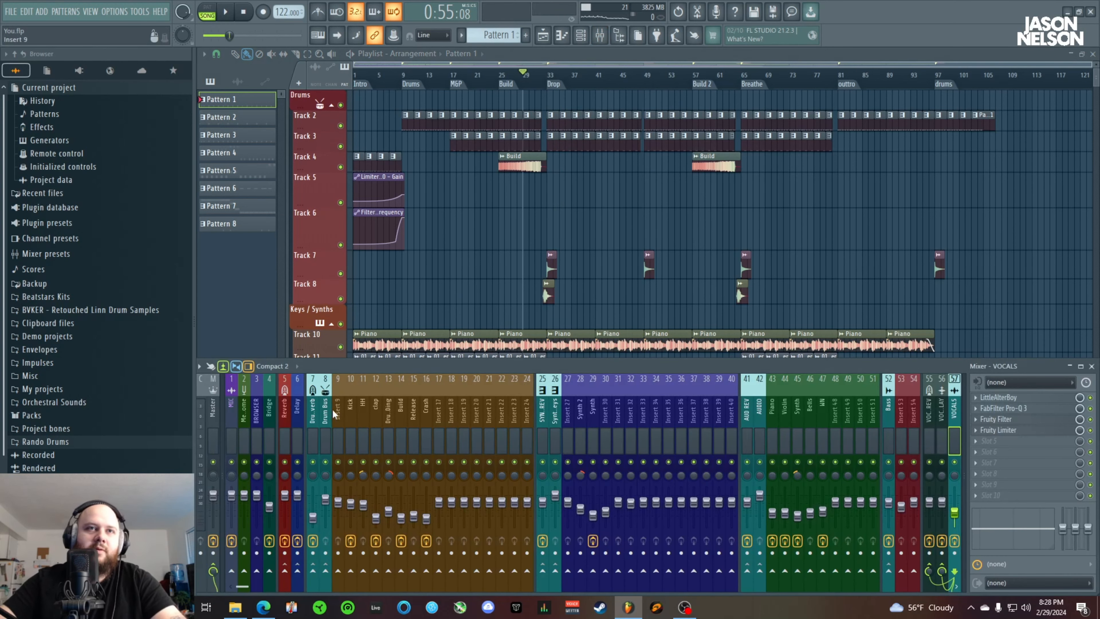
pyautogui.click(326, 416)
pyautogui.click(342, 416)
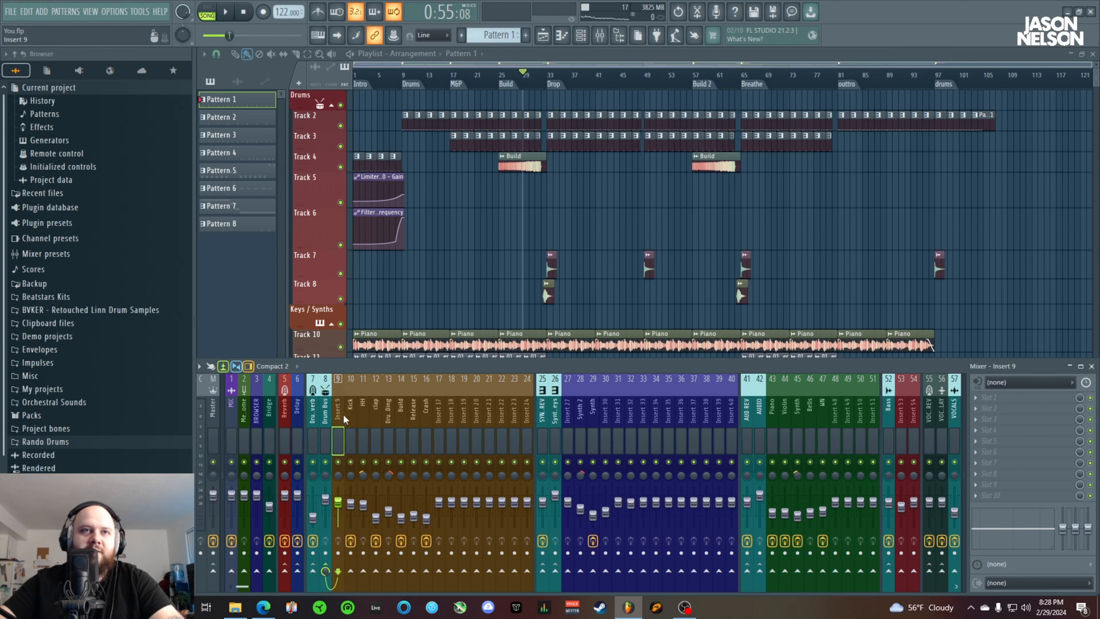
pyautogui.click(349, 414)
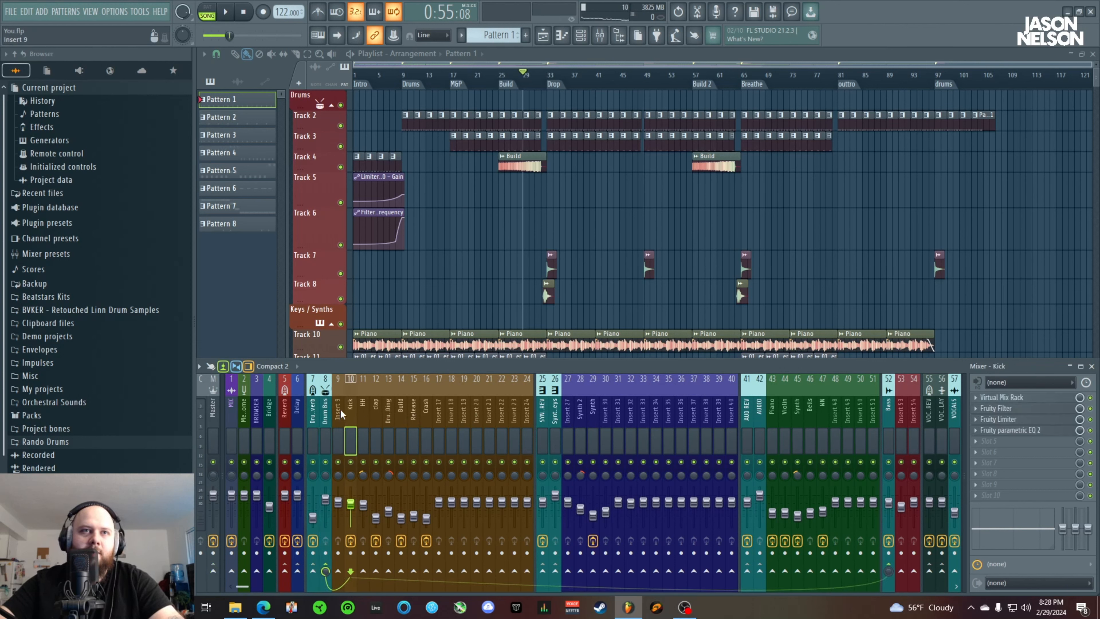
pyautogui.click(1005, 395)
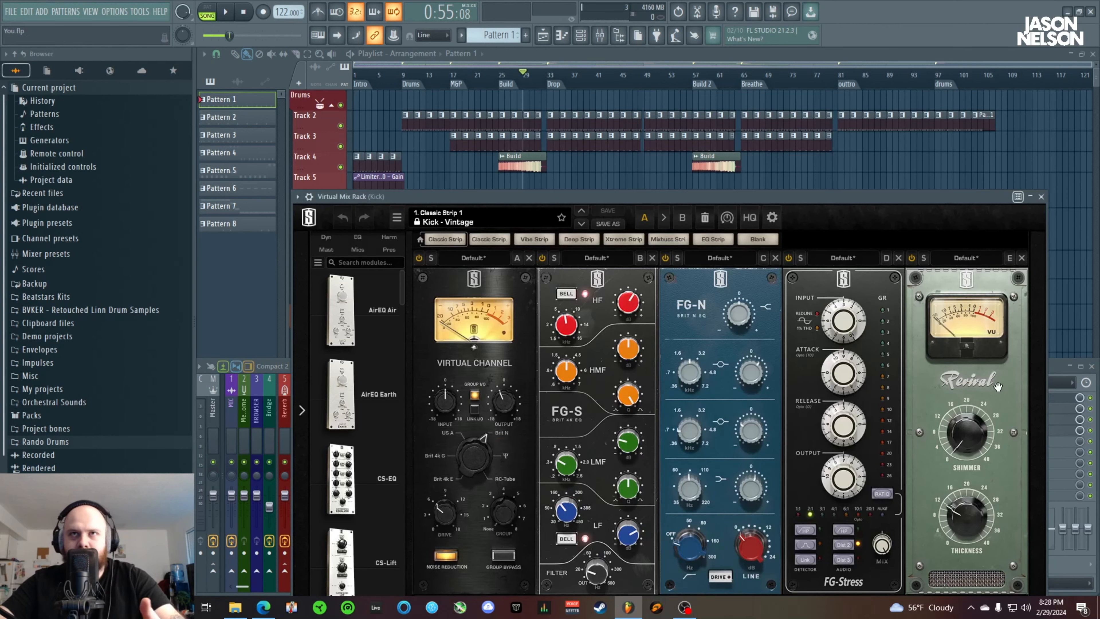
pyautogui.moveTo(576, 200); pyautogui.dragTo(515, 144)
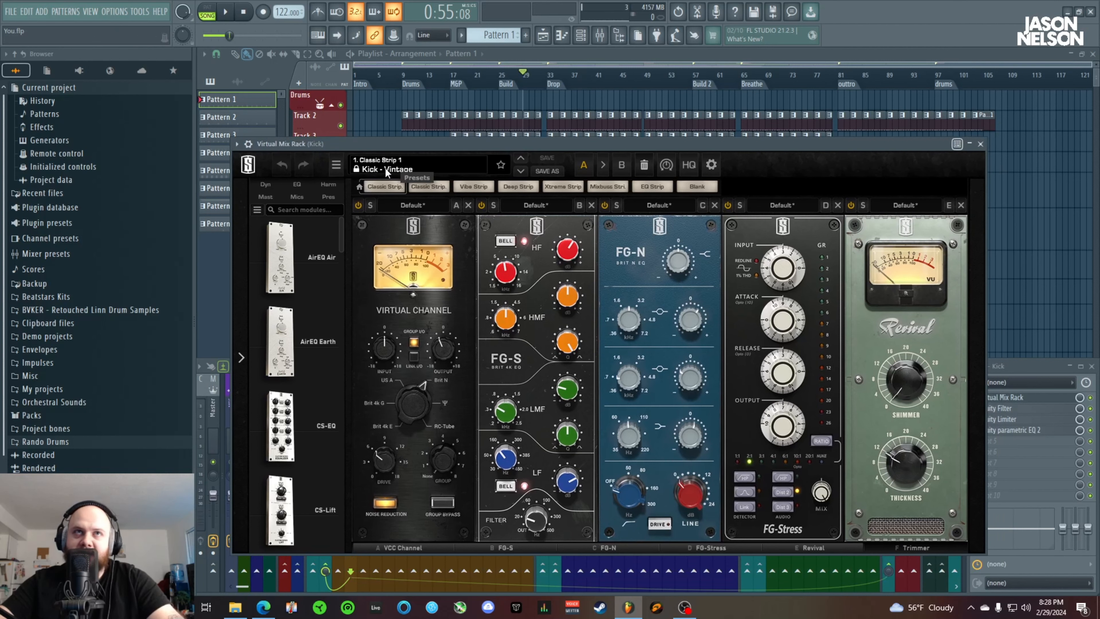
pyautogui.click(981, 146)
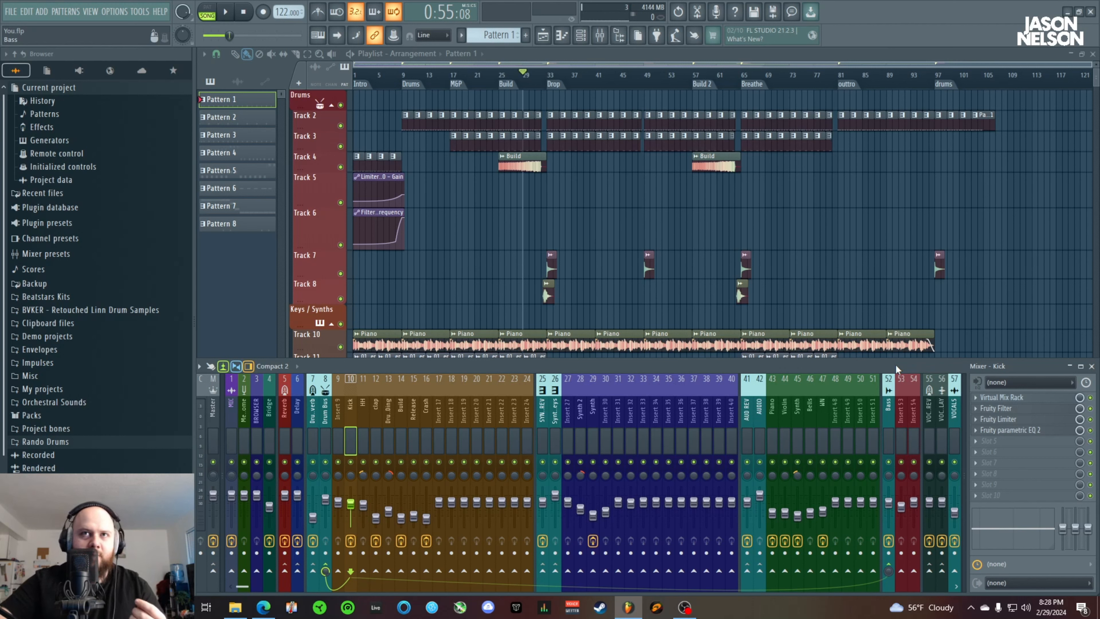
pyautogui.hotkey('ctrl', 's')
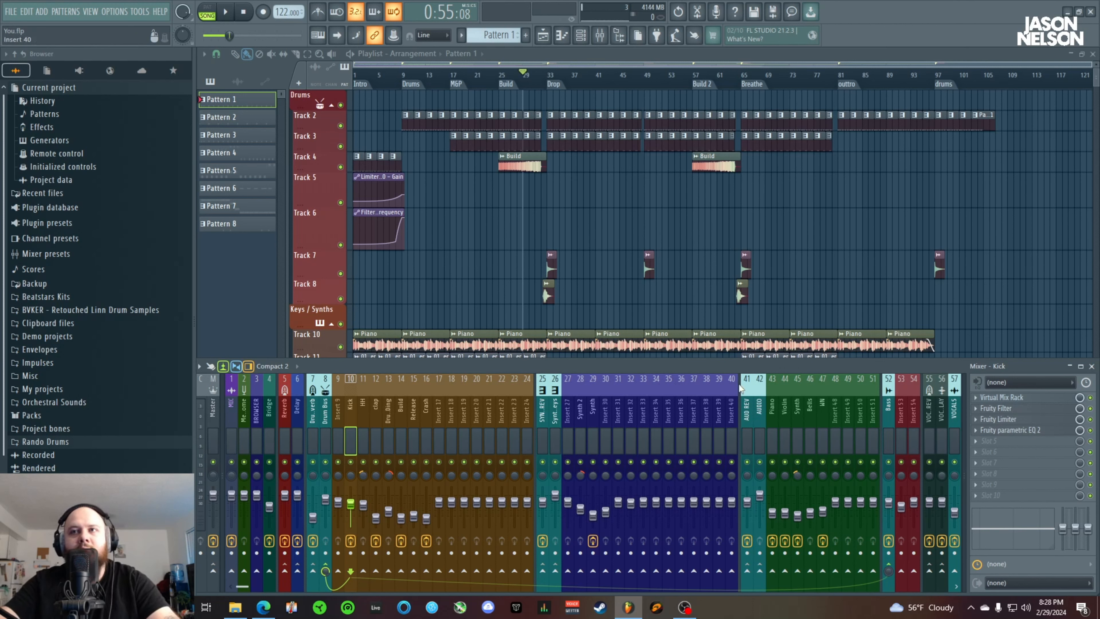
# View the Fruity Filter and Fruity parametric EQ 2 settings on the Kick mixer track
pyautogui.click(996, 408)
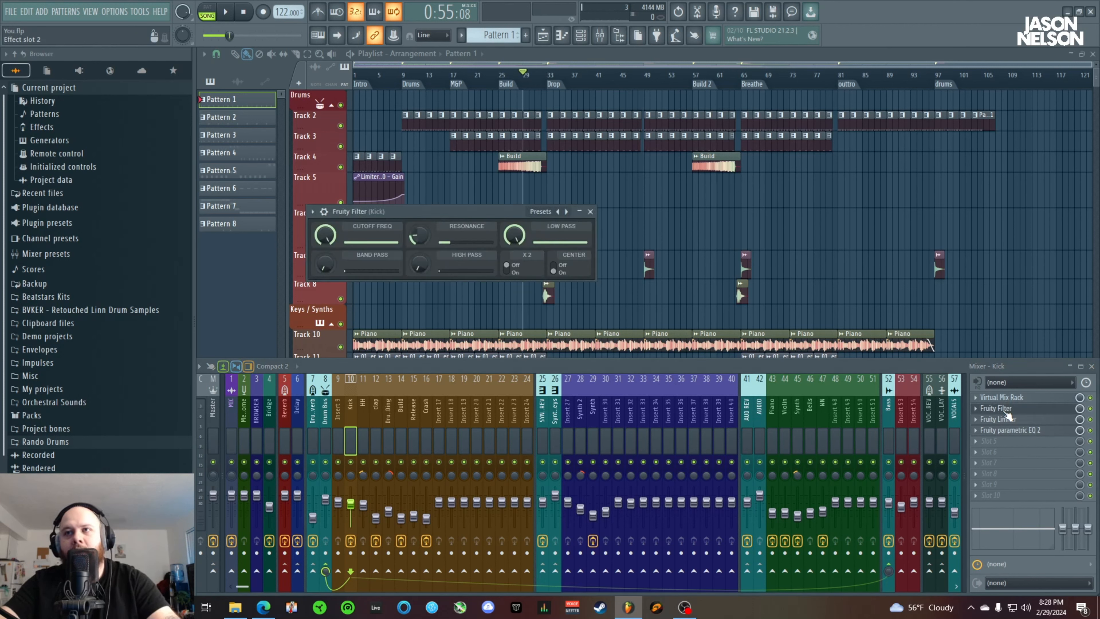
pyautogui.click(589, 211)
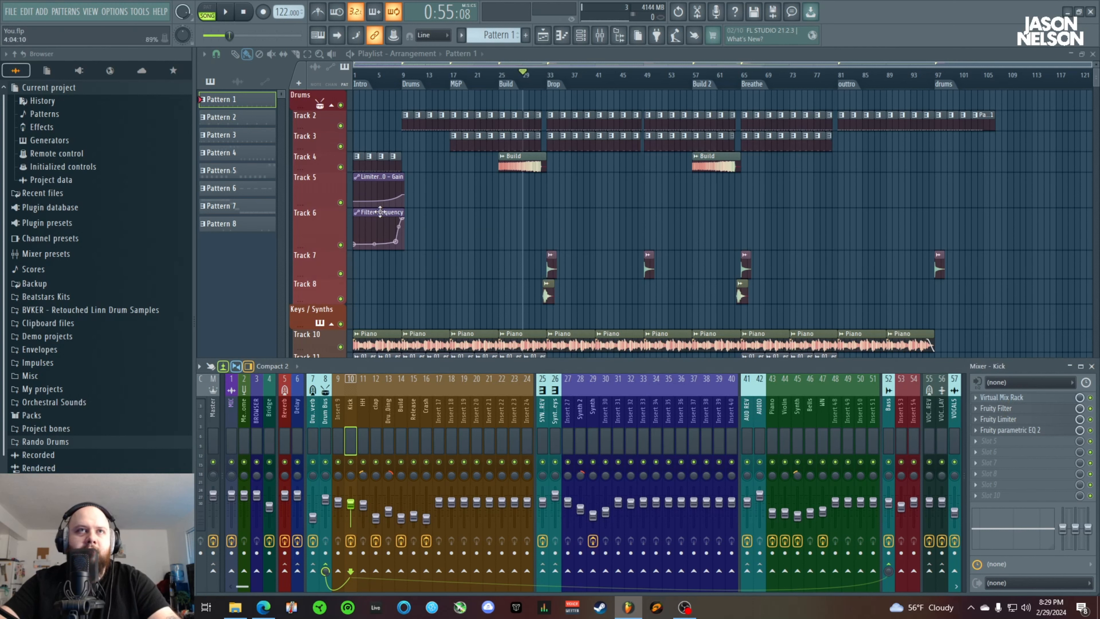
pyautogui.click(1014, 430)
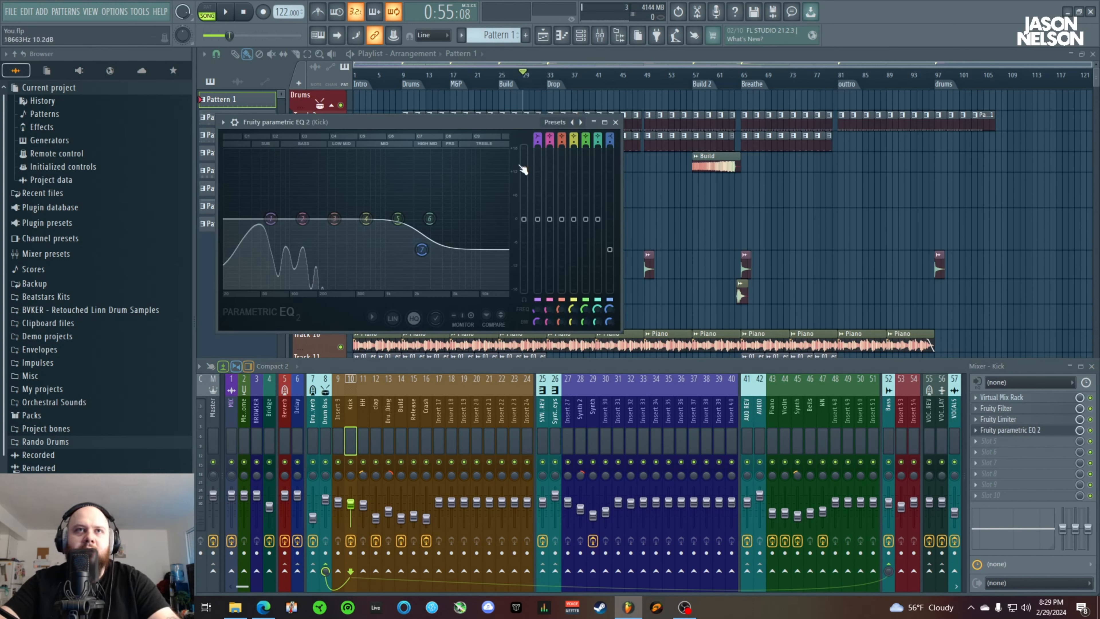
pyautogui.click(615, 123)
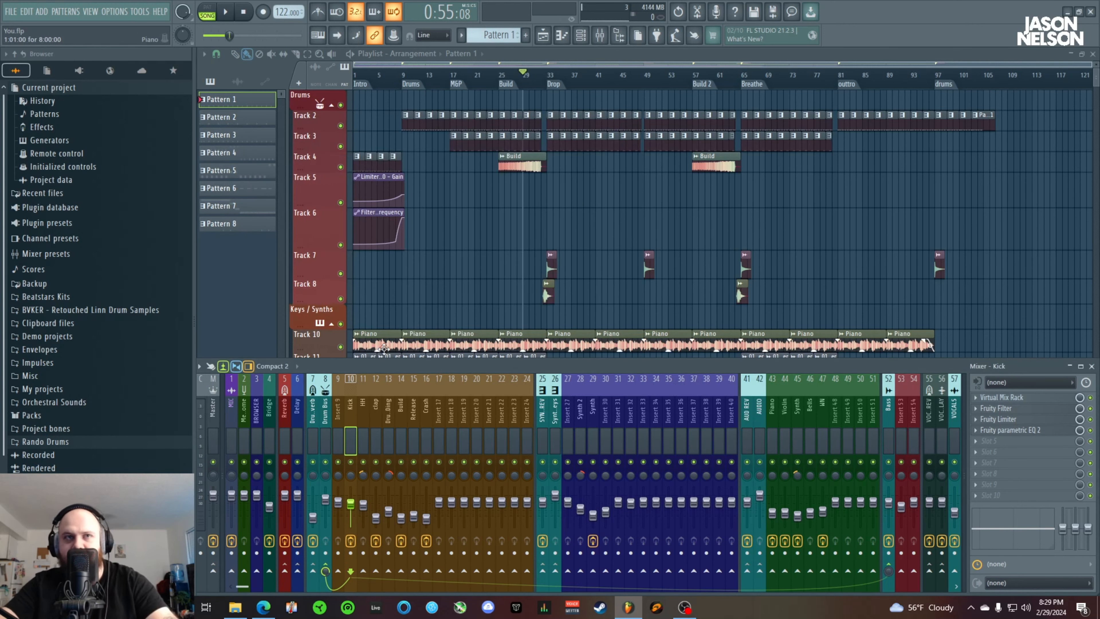
# Check the panning of the HH mixer track and view the Fruity Stereo Shaper on the clap track
pyautogui.click(364, 411)
pyautogui.moveTo(363, 476); pyautogui.dragTo(366, 480)
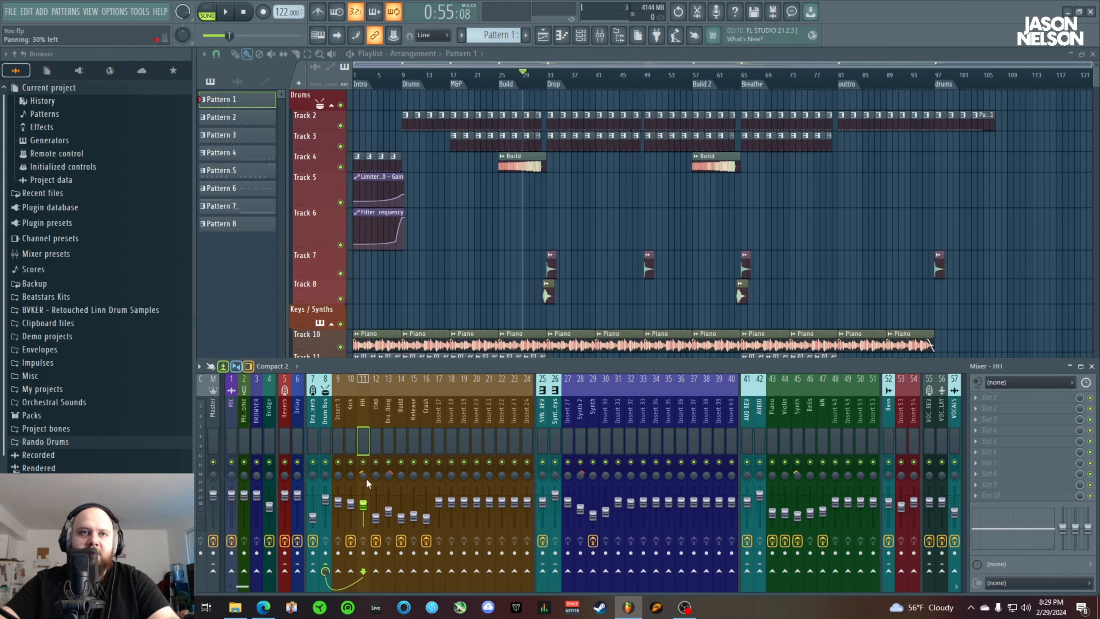
pyautogui.click(376, 419)
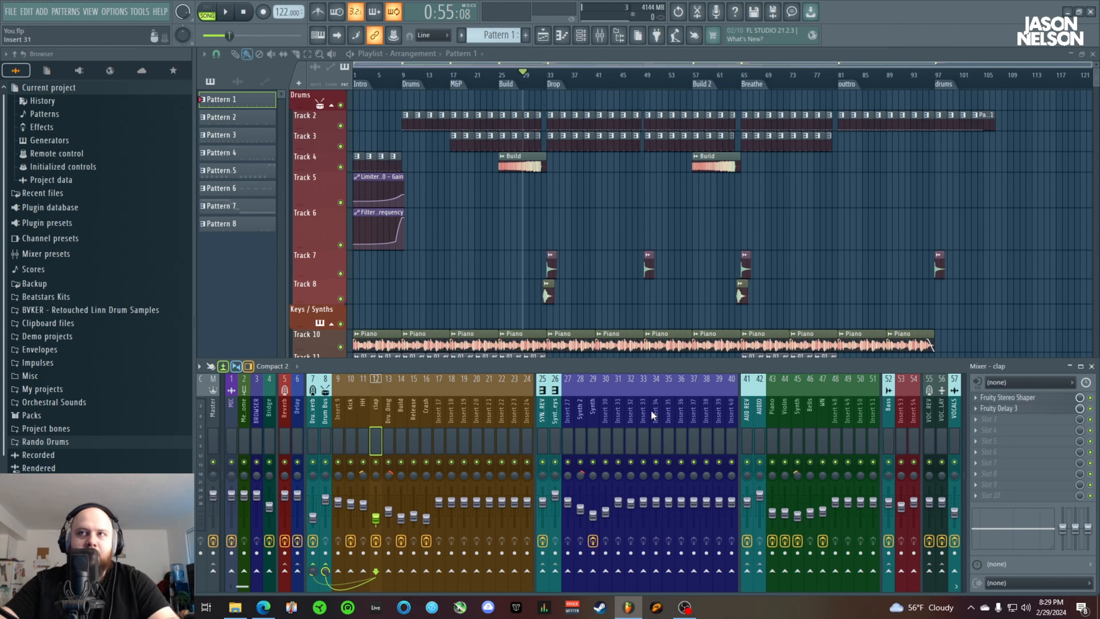
pyautogui.click(1013, 398)
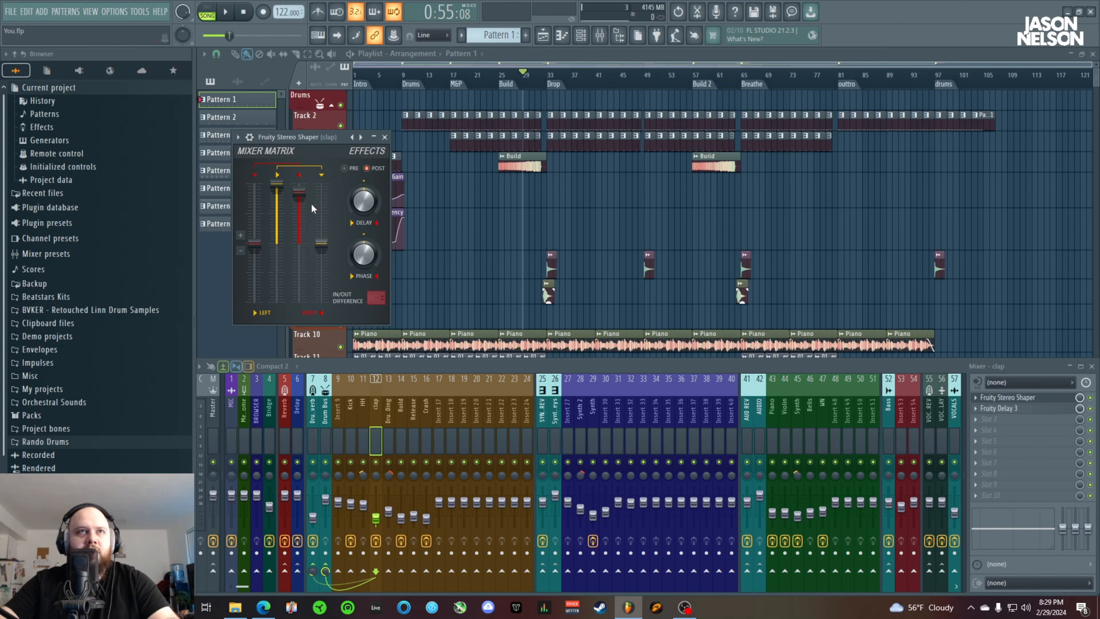
pyautogui.click(384, 138)
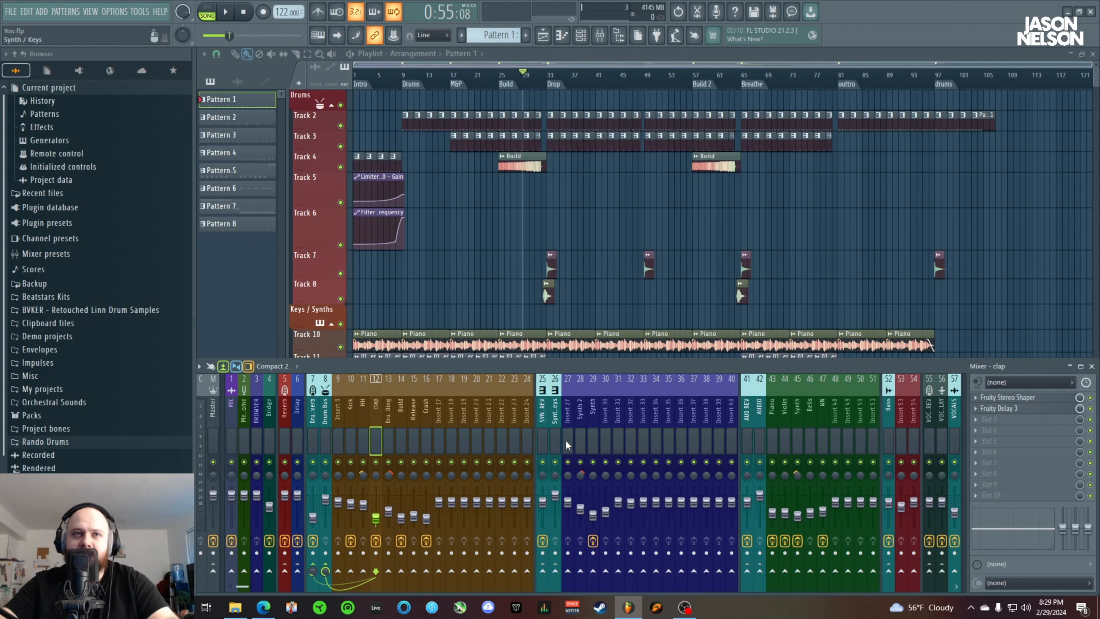
# View the clap track's Fruity Delay 3 settings and play the soloed clap from bar 29
pyautogui.click(998, 409)
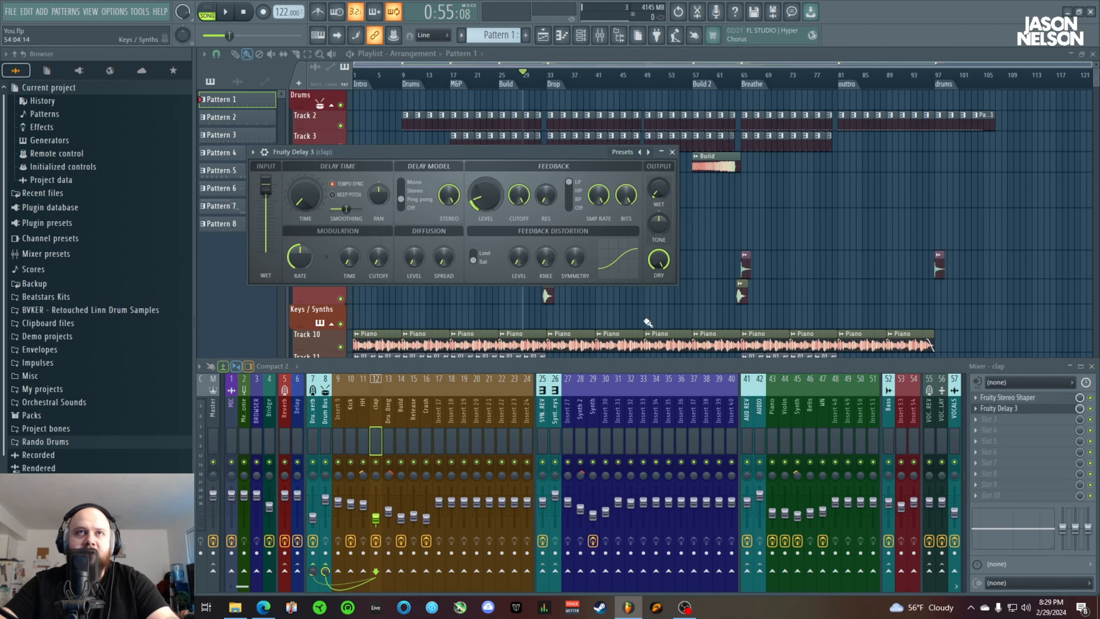
pyautogui.rightClick(376, 462)
pyautogui.press('space')
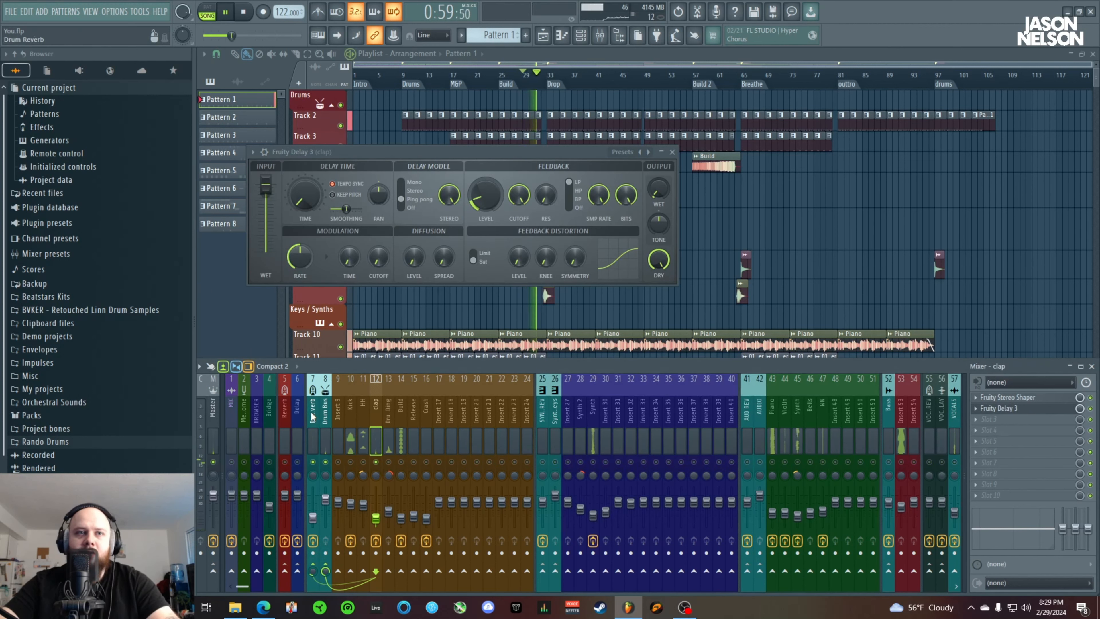
pyautogui.press('space')
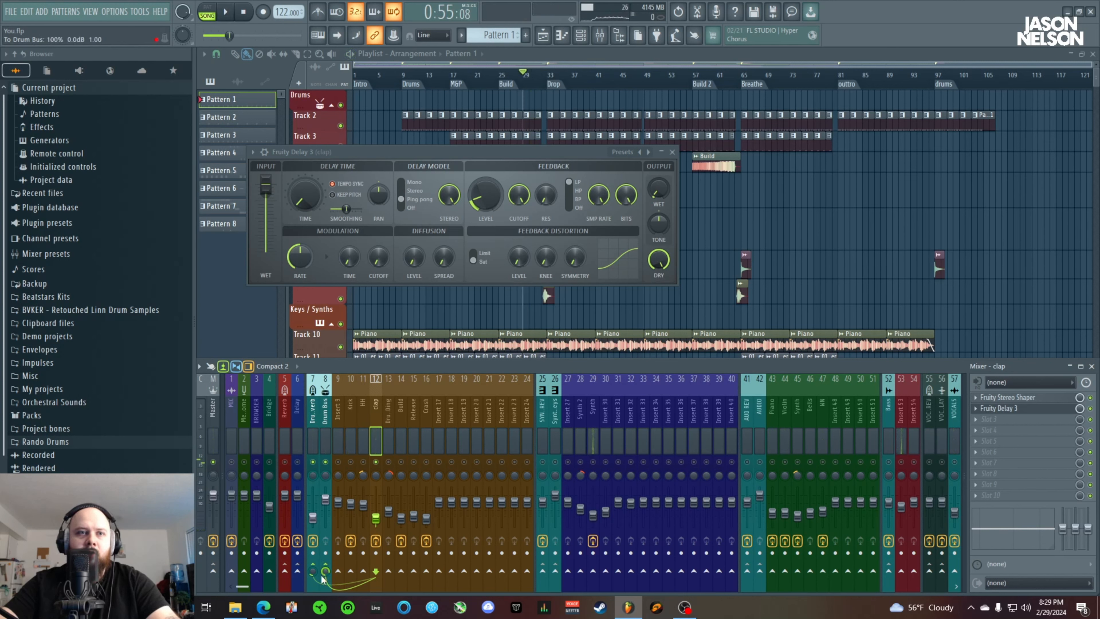
pyautogui.press('space')
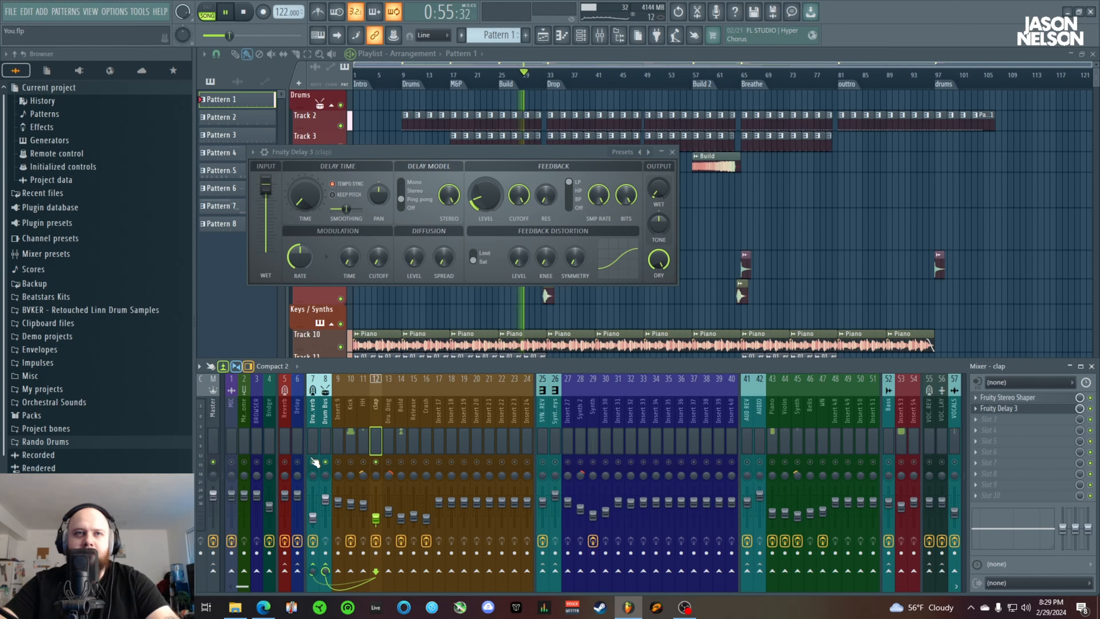
pyautogui.press('space')
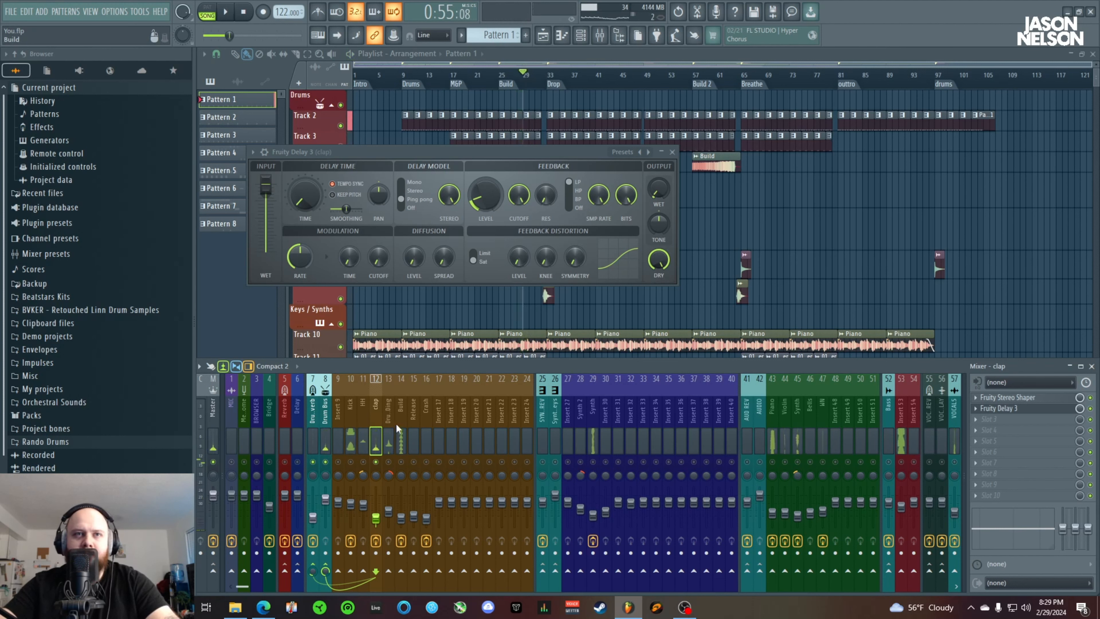
pyautogui.click(673, 152)
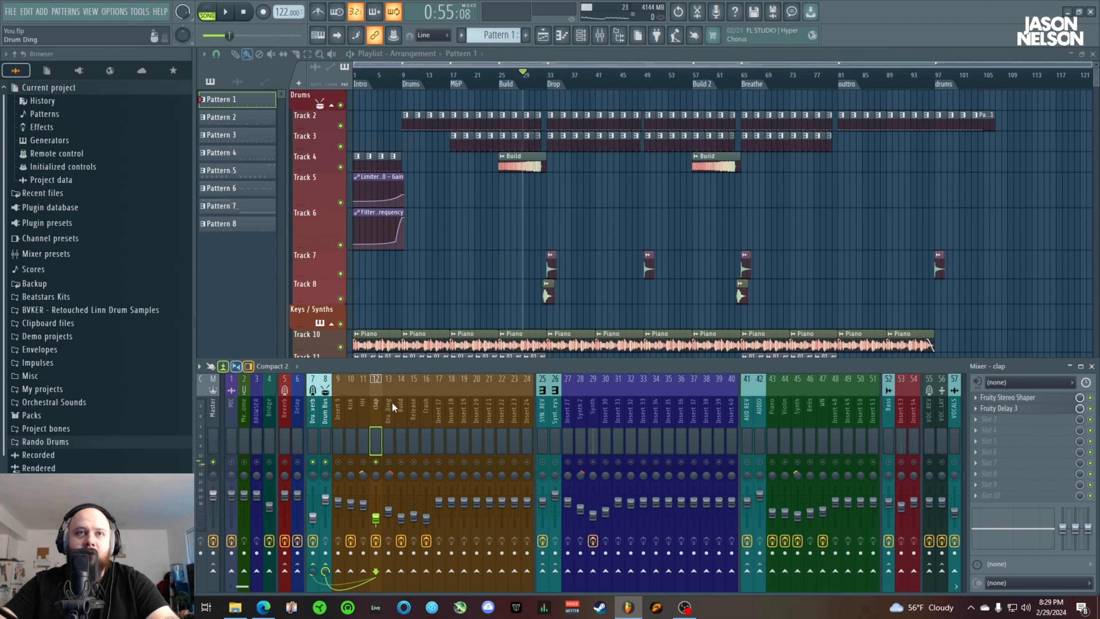
# Check the Fruity parametric EQ 2 on the Build mixer track and the effect slots of the Release track
pyautogui.click(405, 422)
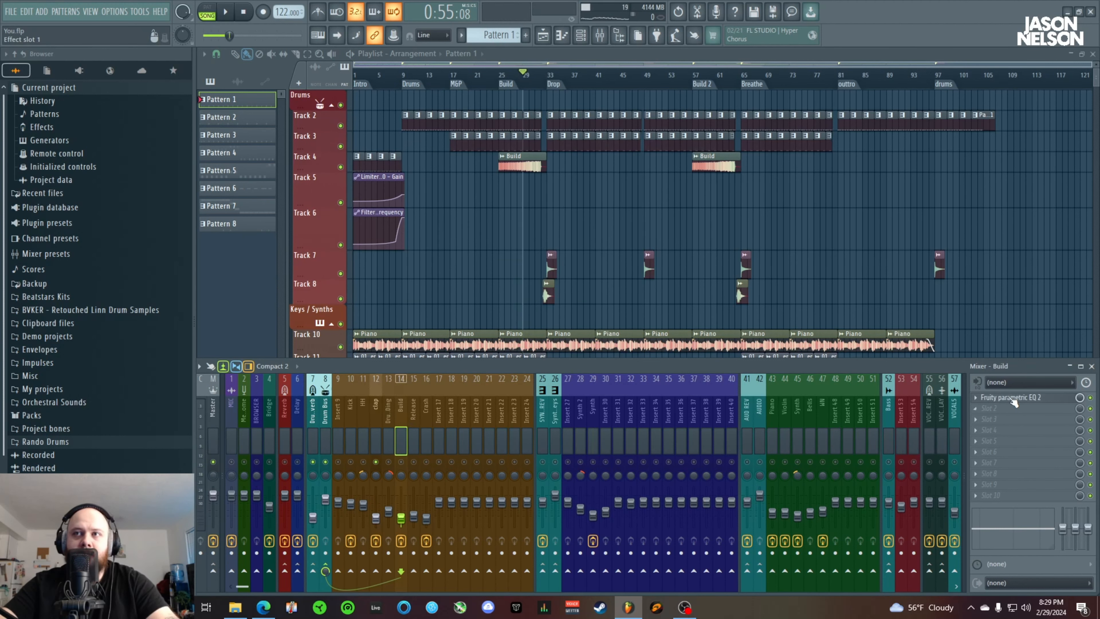
pyautogui.click(1001, 398)
pyautogui.click(690, 197)
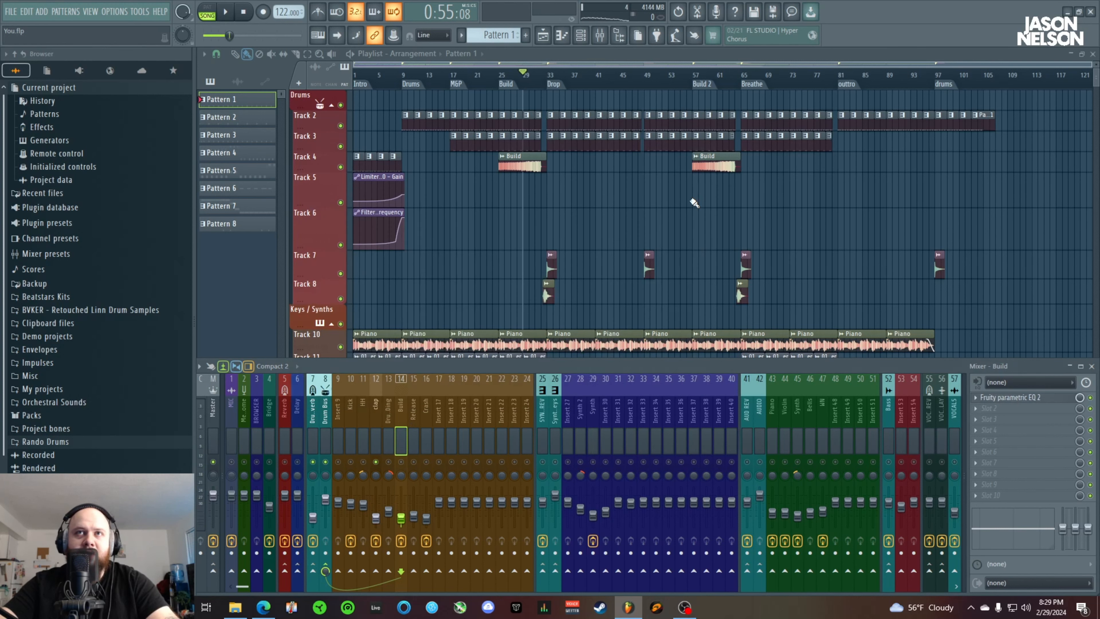
pyautogui.click(415, 413)
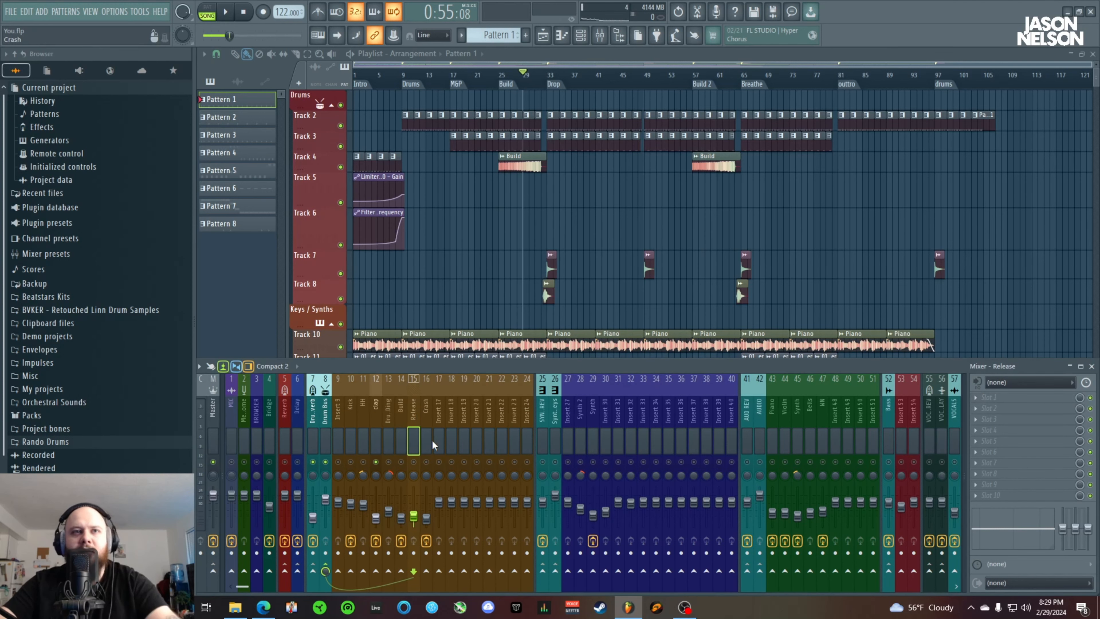
# Check the effect slots of the SYNTH REV and Synth 2 mixer tracks
pyautogui.scroll(5, 548, 296)
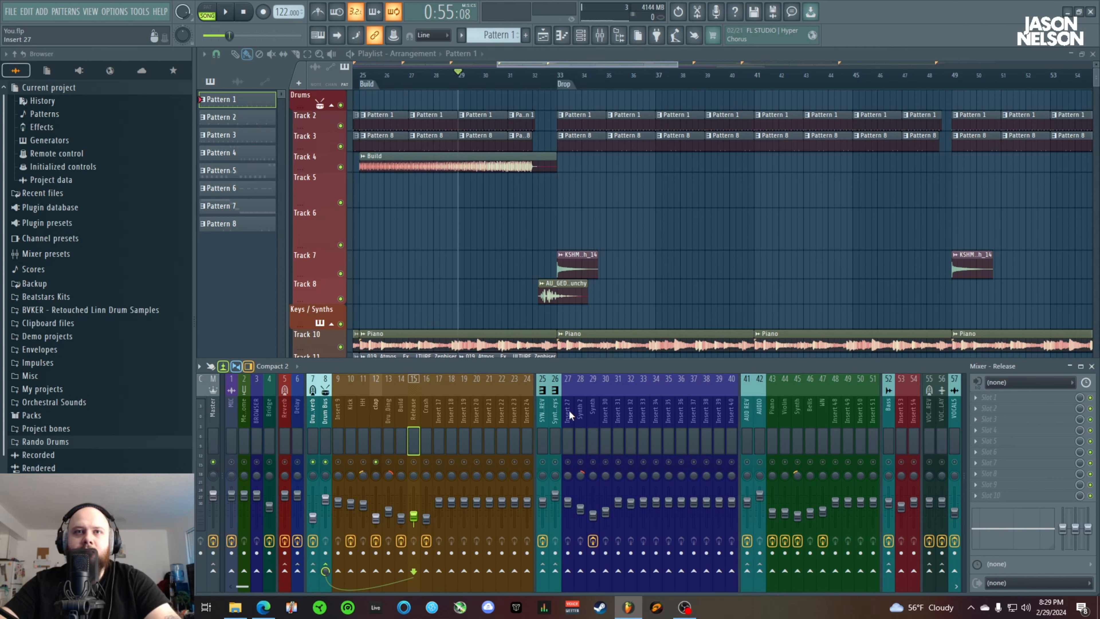
pyautogui.click(543, 416)
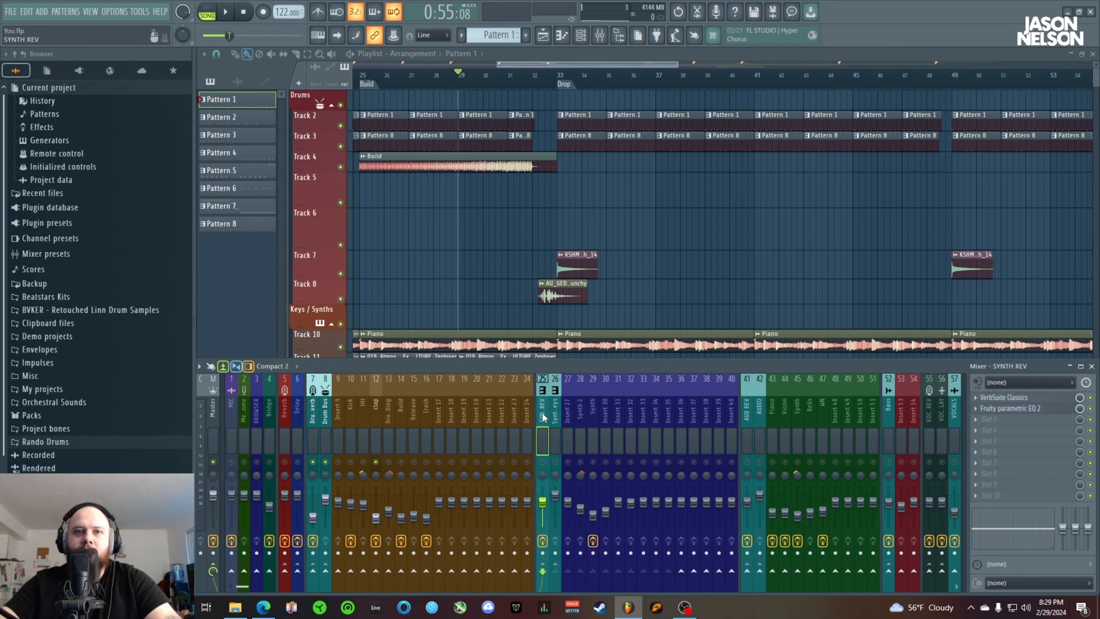
pyautogui.click(578, 414)
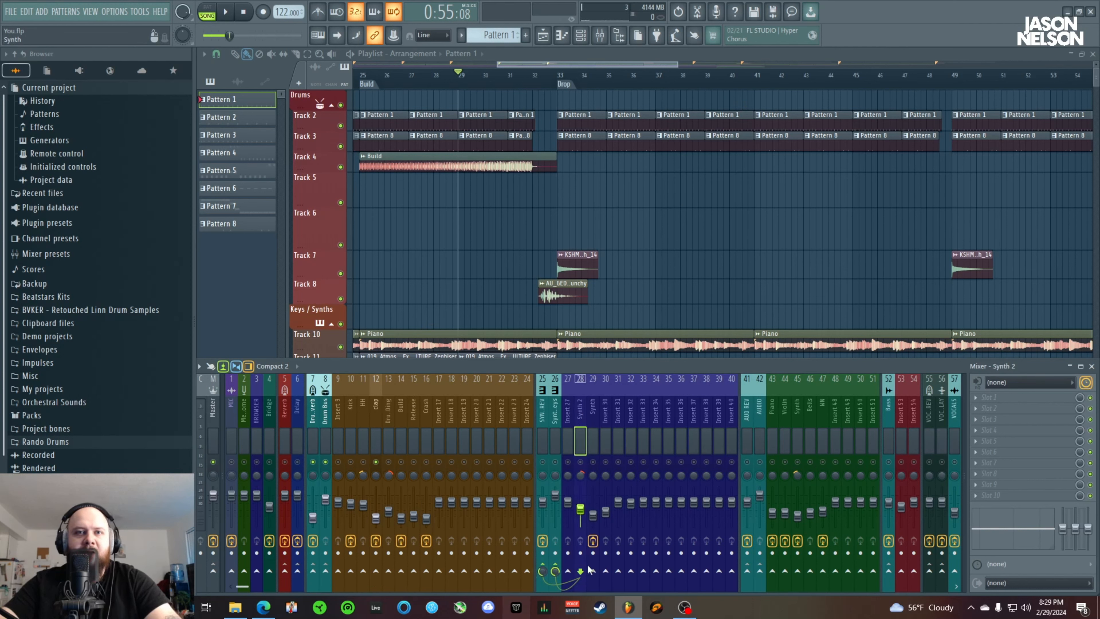
pyautogui.scroll(-3, 564, 410)
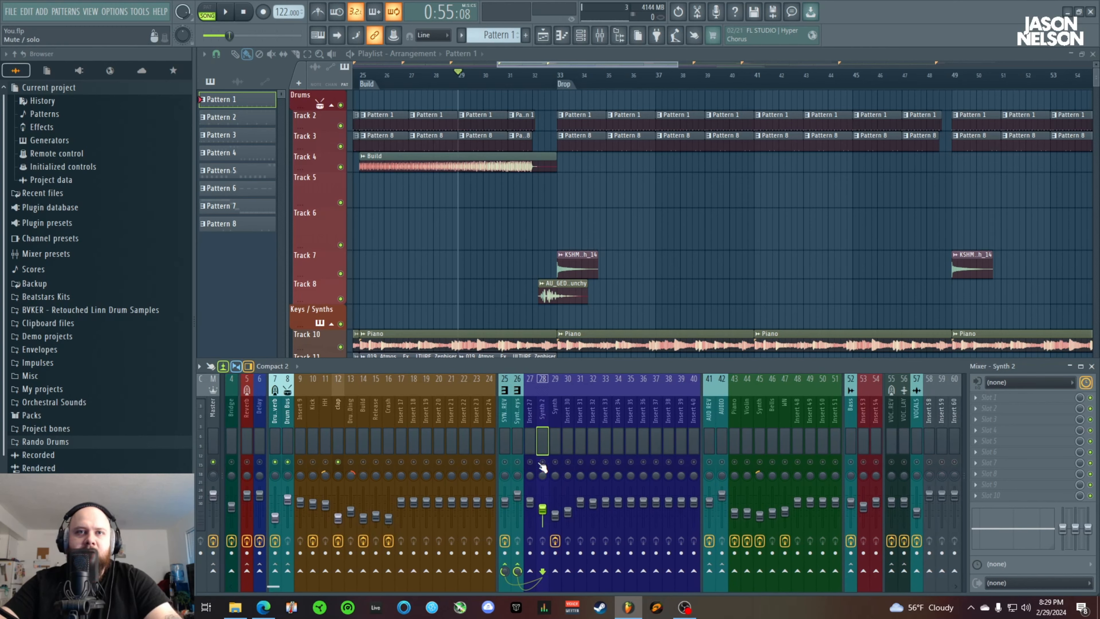
# View the Fruity Filter settings on the Synth mixer track
pyautogui.press('Right')
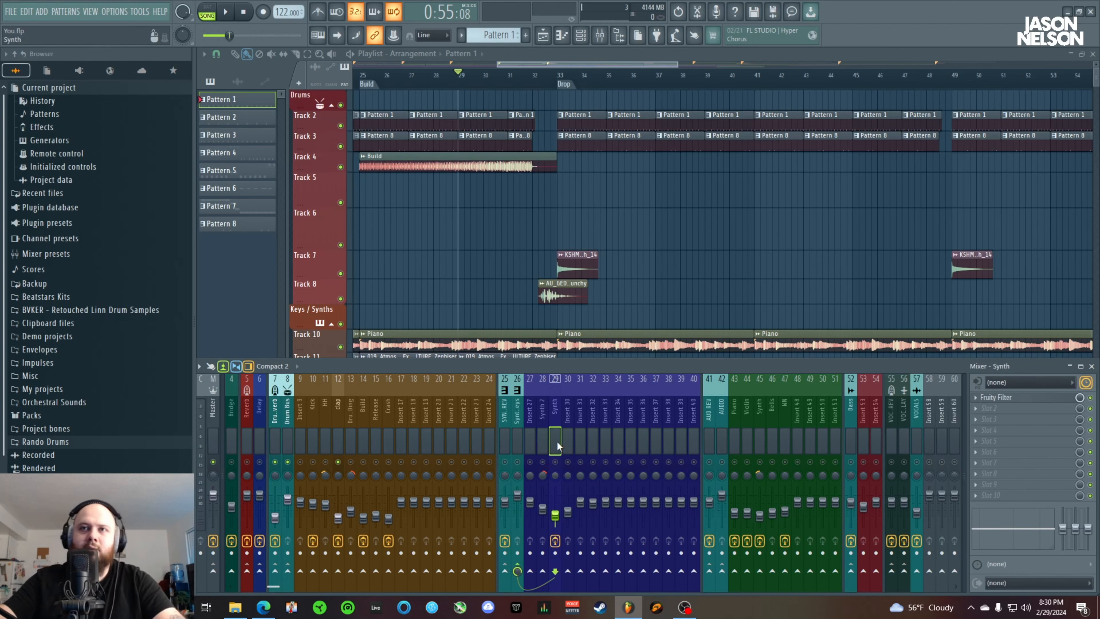
pyautogui.click(1023, 403)
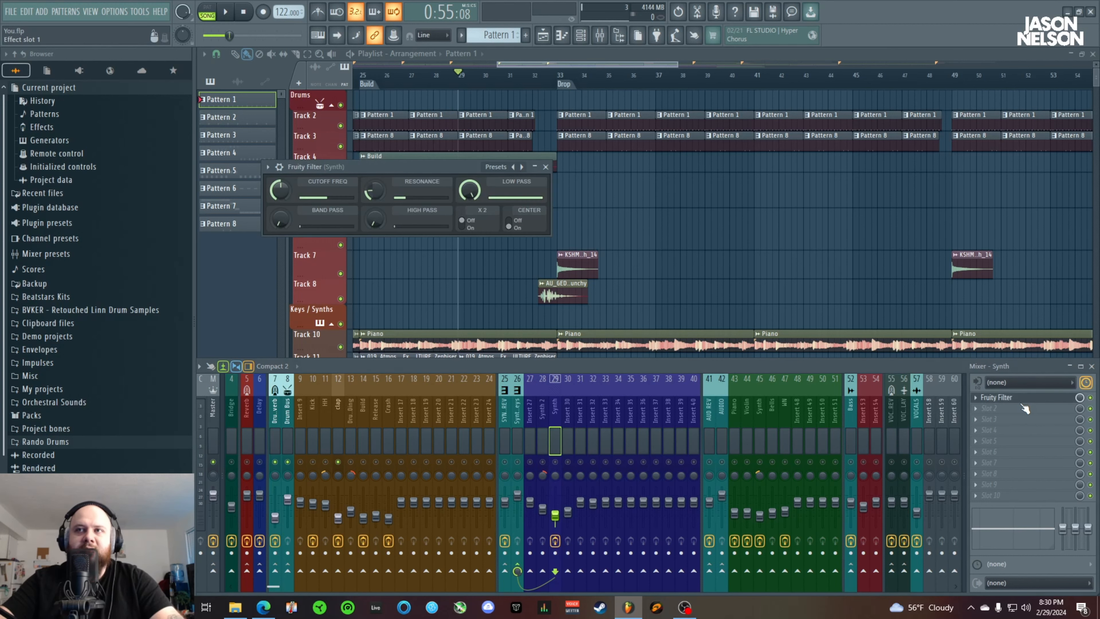
pyautogui.click(545, 166)
# Solo playlist Track 14 with the Pattern 6 clips and bring the mixer back into view
pyautogui.scroll(-8, 509, 208)
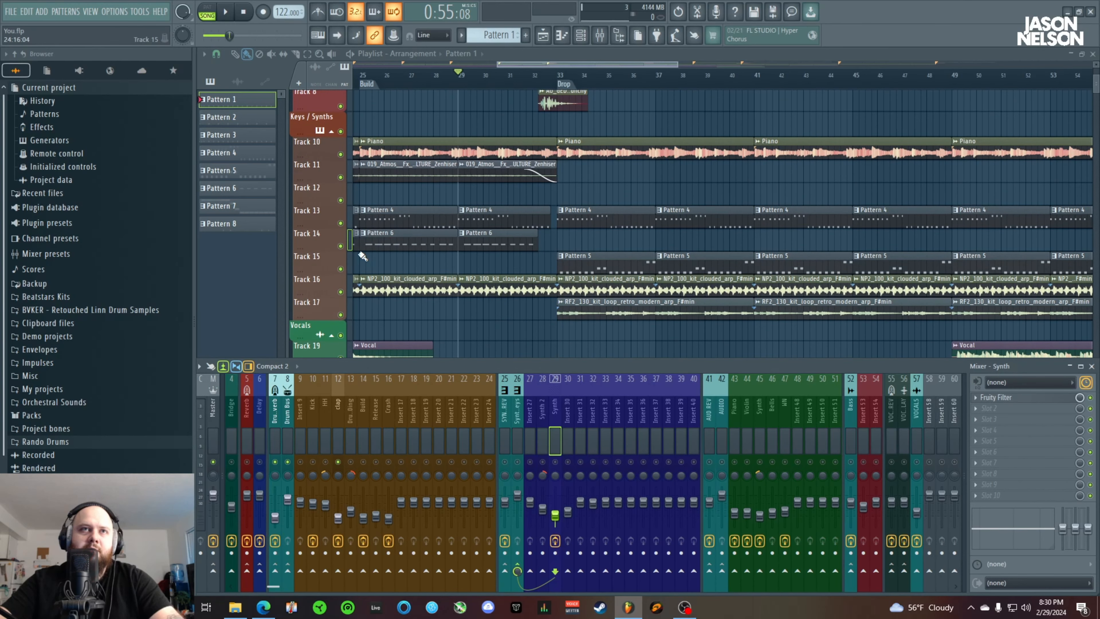
pyautogui.click(340, 246)
pyautogui.press('F9')
pyautogui.rightClick(340, 246)
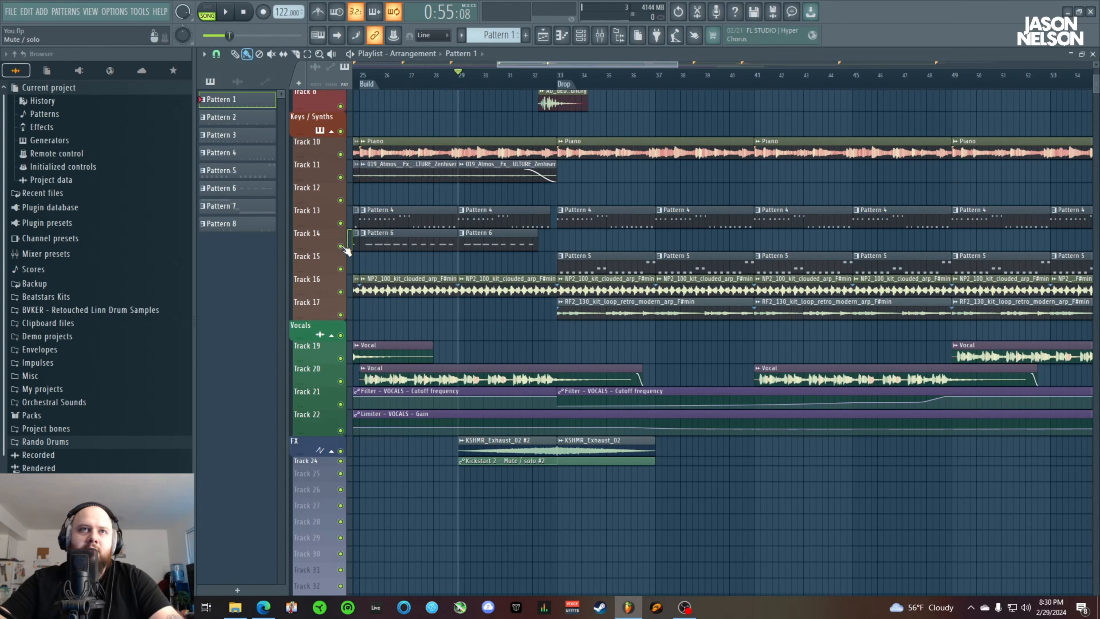
pyautogui.click(600, 36)
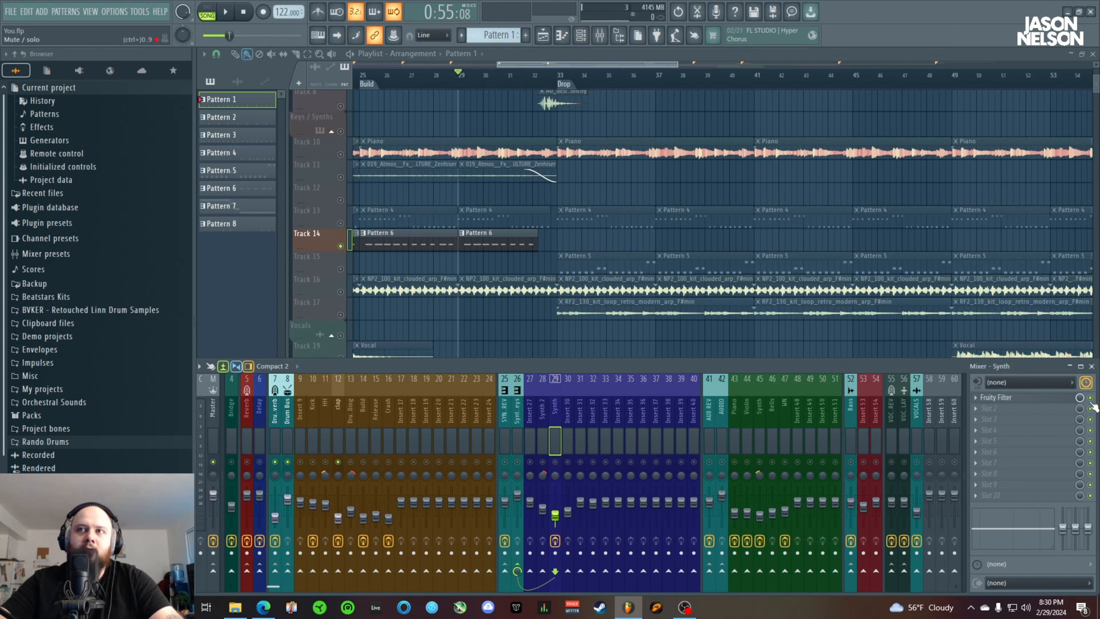
# Play the soloed Pattern 6 from bar 29 with the Synth mixer track's Fruity Filter switched off and on for comparison
pyautogui.press('space')
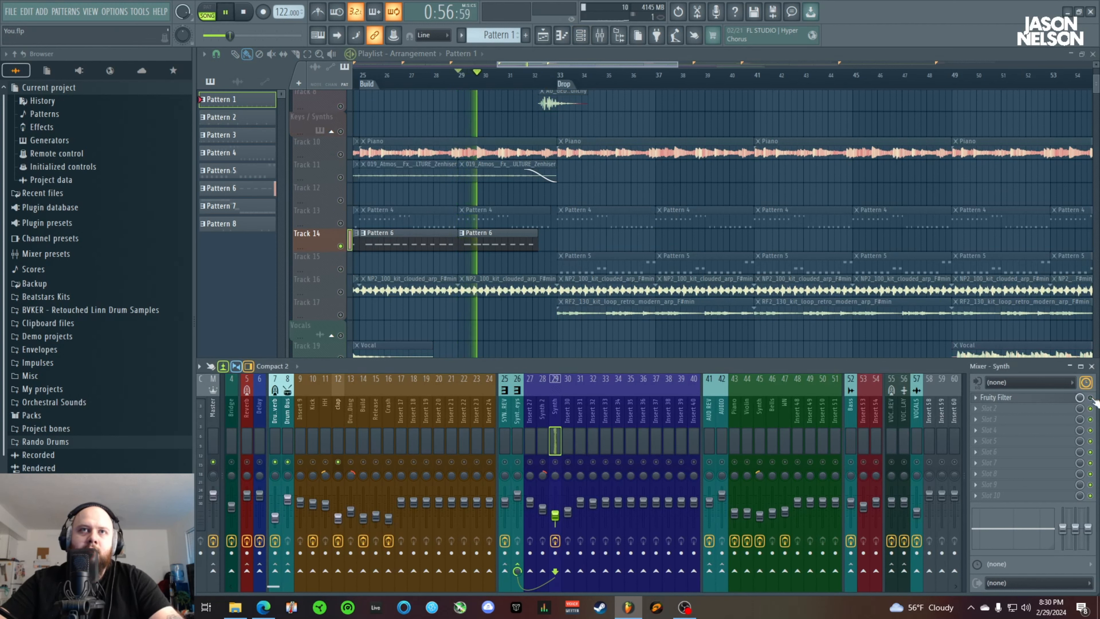
pyautogui.press('space')
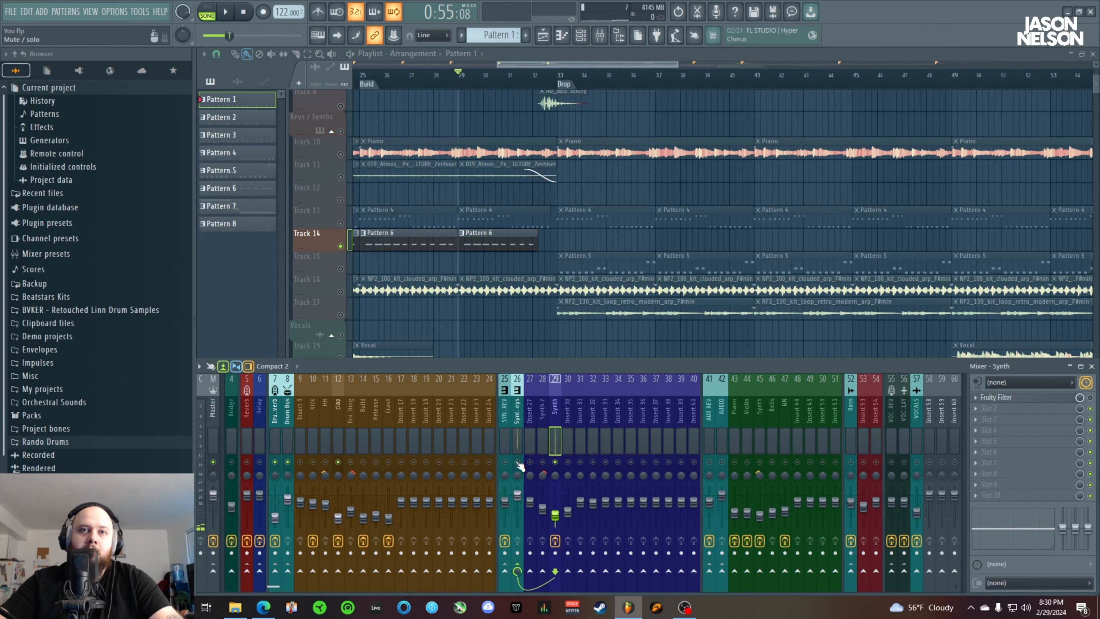
pyautogui.press('space')
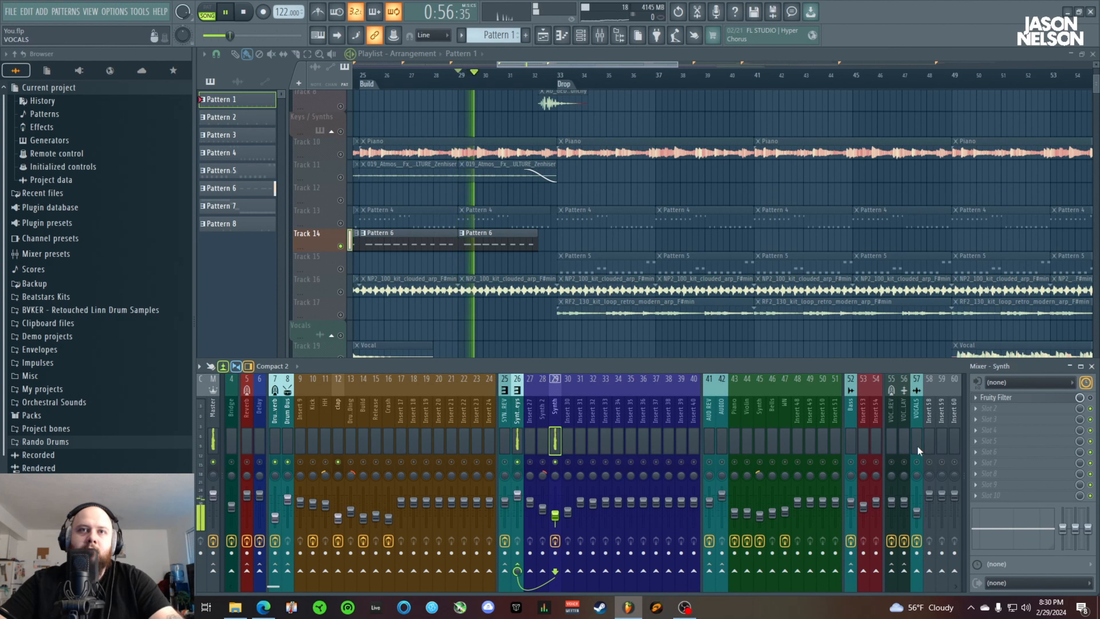
pyautogui.press('space')
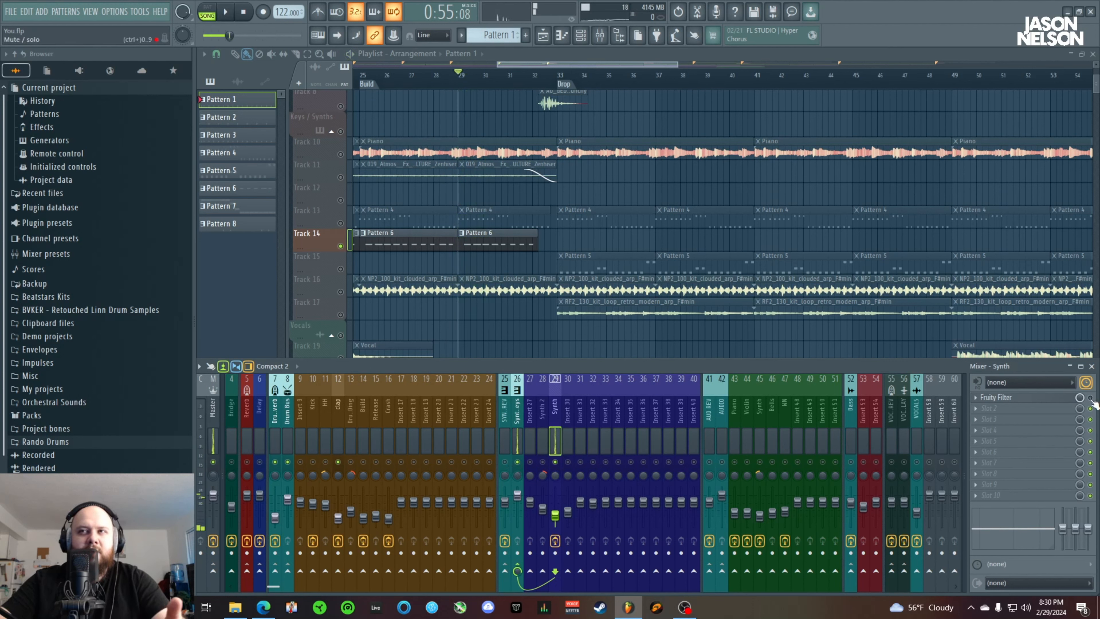
pyautogui.press('space')
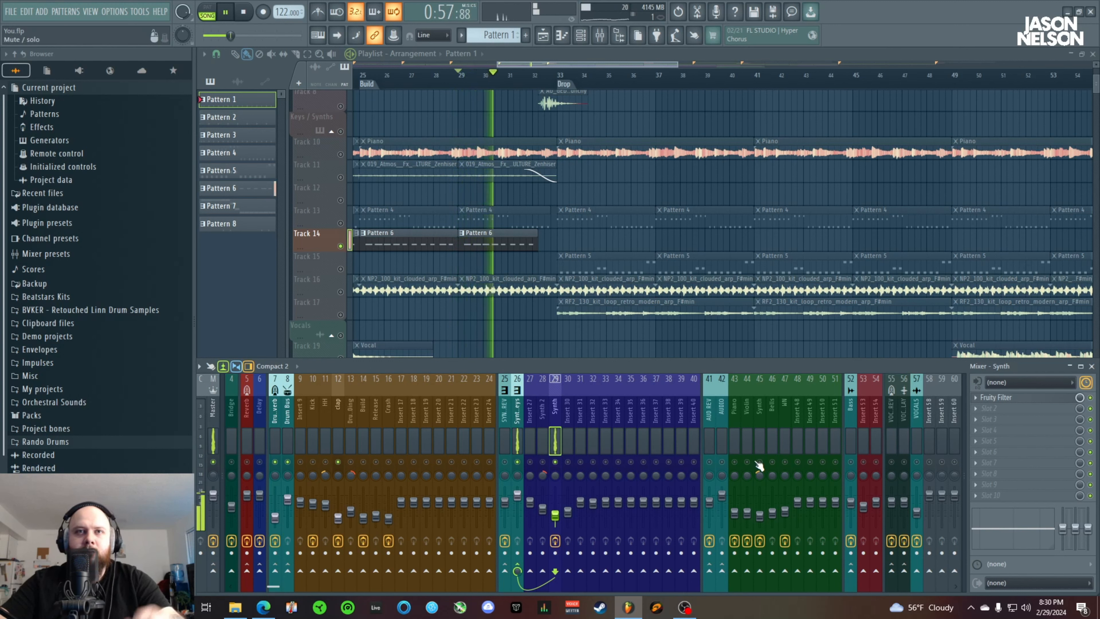
pyautogui.press('space')
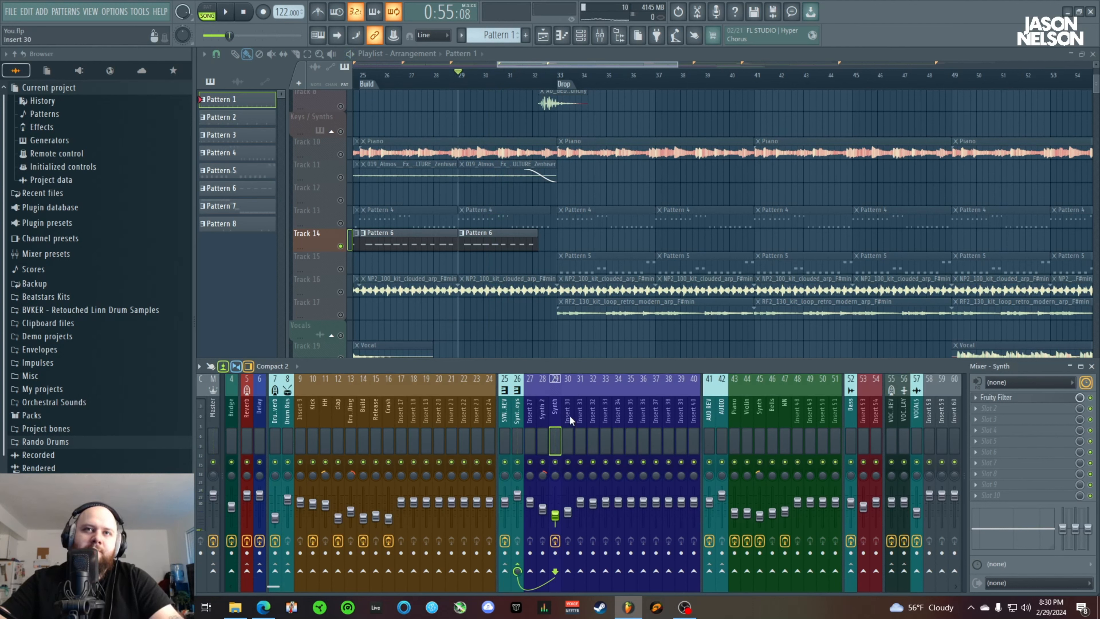
# View the Fruity parametric EQ 2 on the Piano mixer track and move its window clear of the playlist track names
pyautogui.click(733, 413)
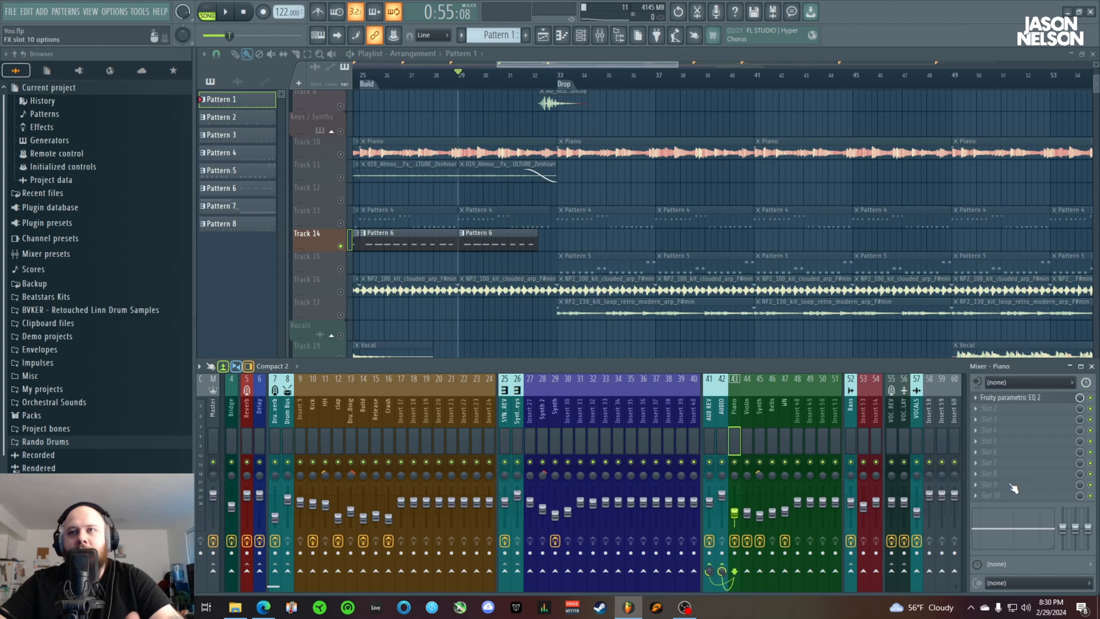
pyautogui.scroll(1, 621, 207)
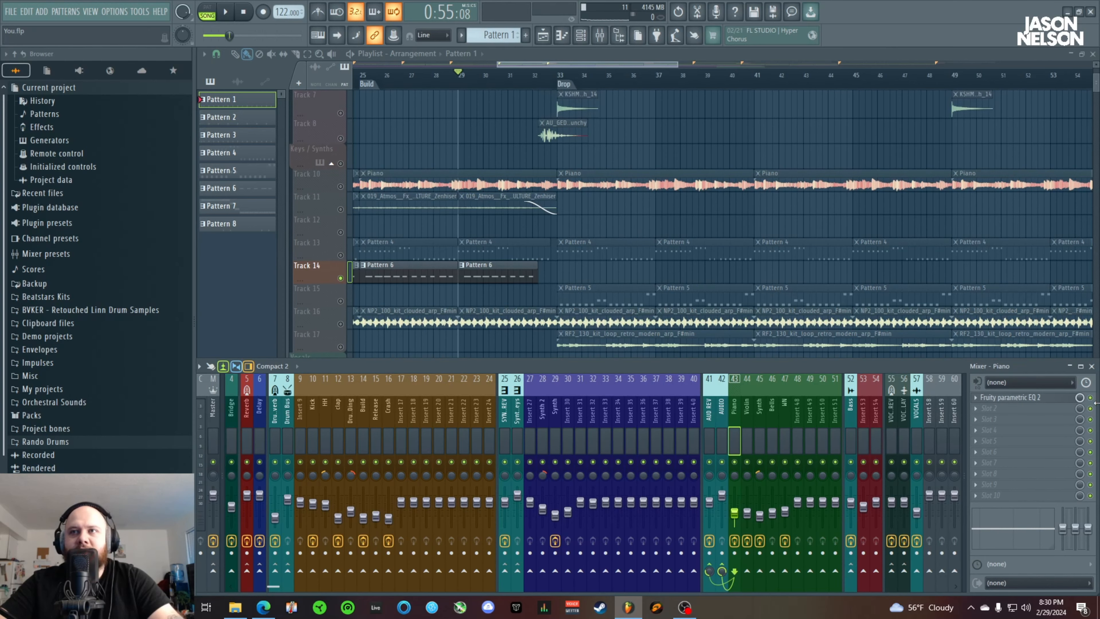
pyautogui.click(1022, 399)
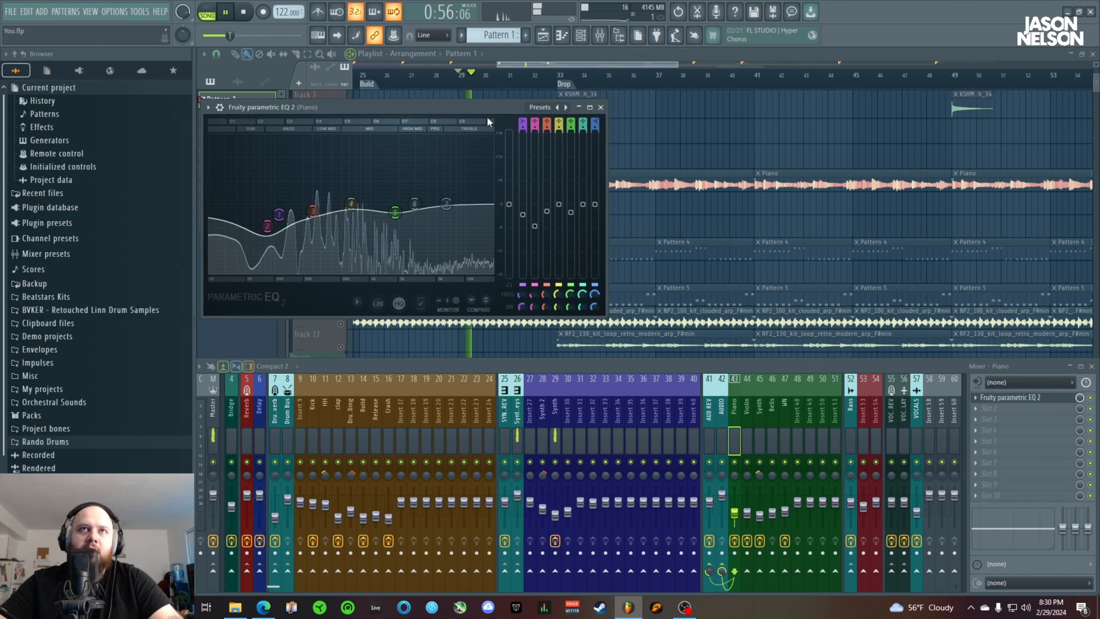
pyautogui.moveTo(481, 107); pyautogui.dragTo(815, 155)
pyautogui.press('space')
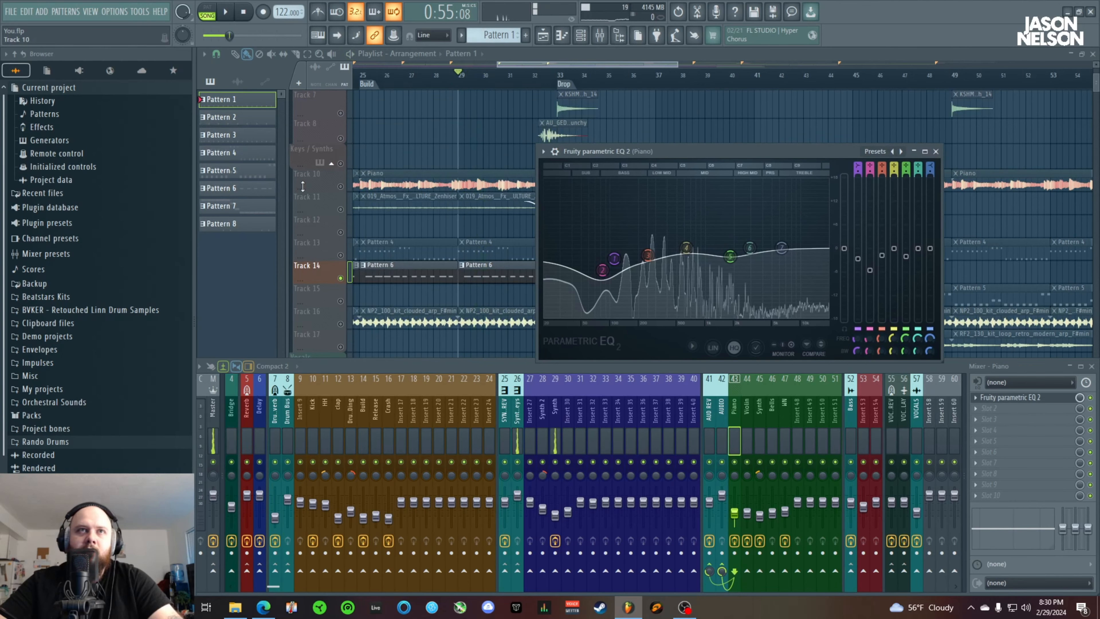
# Solo Track 10, play the piano from bar 29 and shift band 2 of its Fruity parametric EQ 2 slightly lower in frequency and gain
pyautogui.click(347, 185)
pyautogui.press('space')
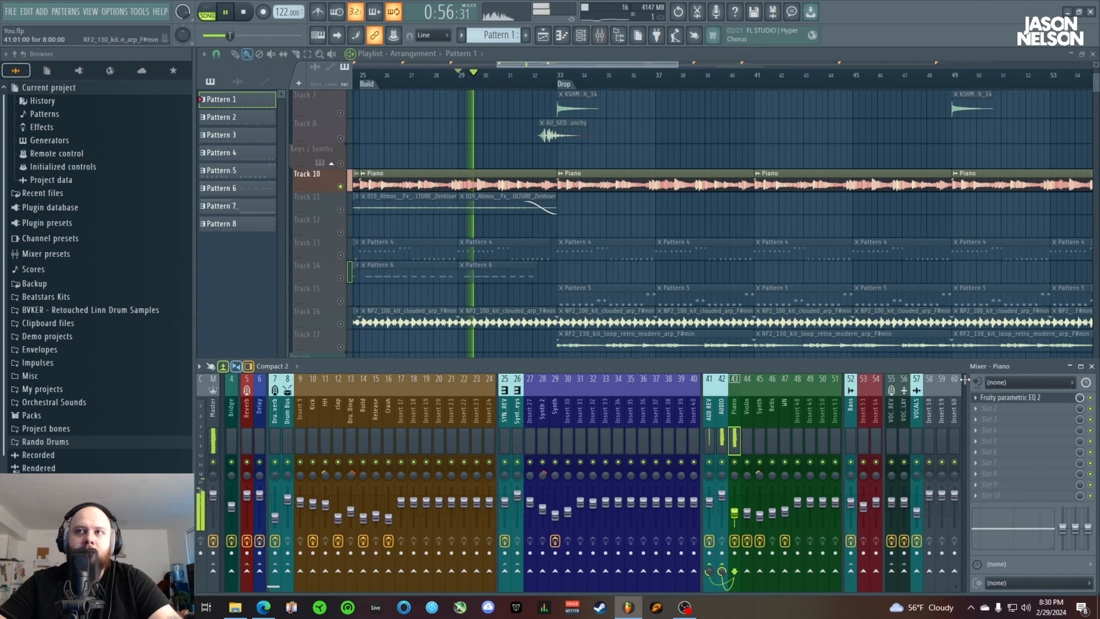
pyautogui.click(1013, 398)
pyautogui.moveTo(692, 159); pyautogui.dragTo(345, 160)
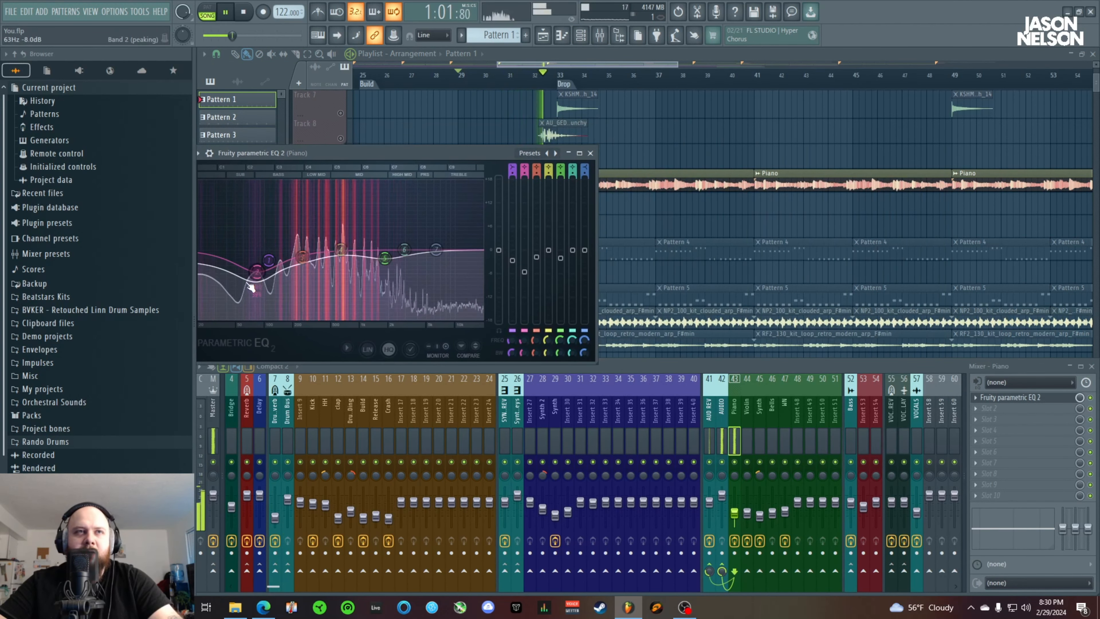
pyautogui.moveTo(257, 273); pyautogui.dragTo(246, 275)
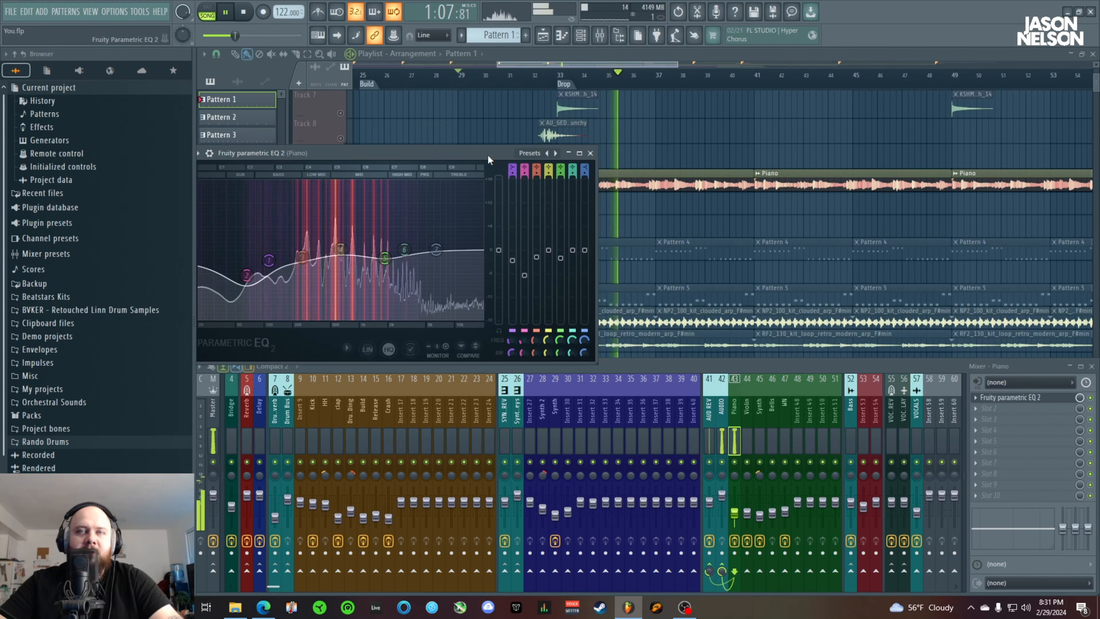
pyautogui.press('space')
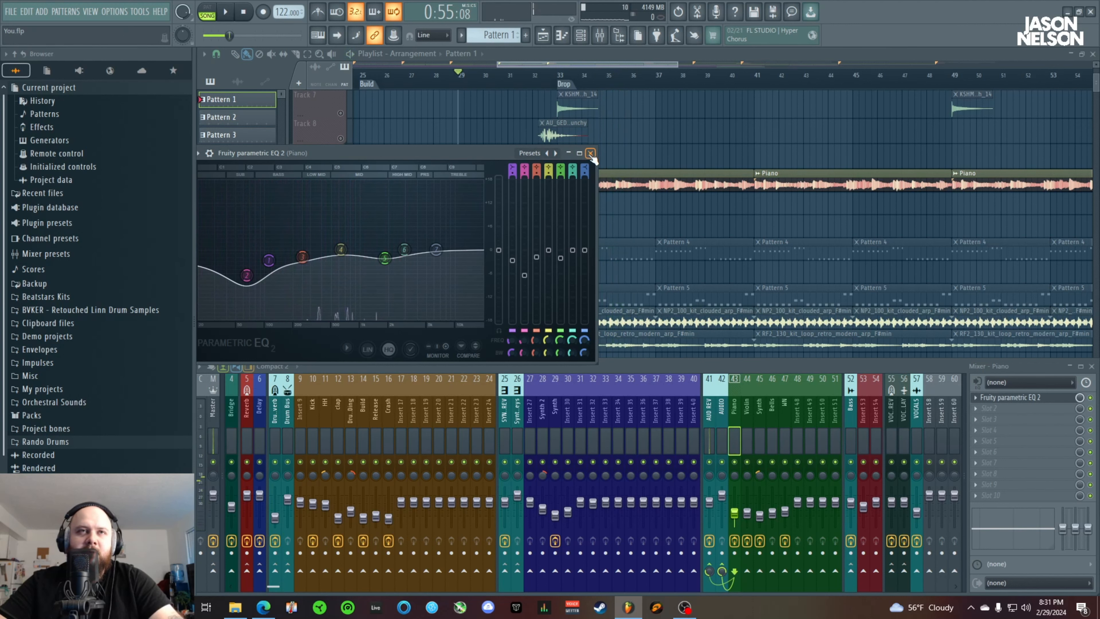
pyautogui.click(590, 153)
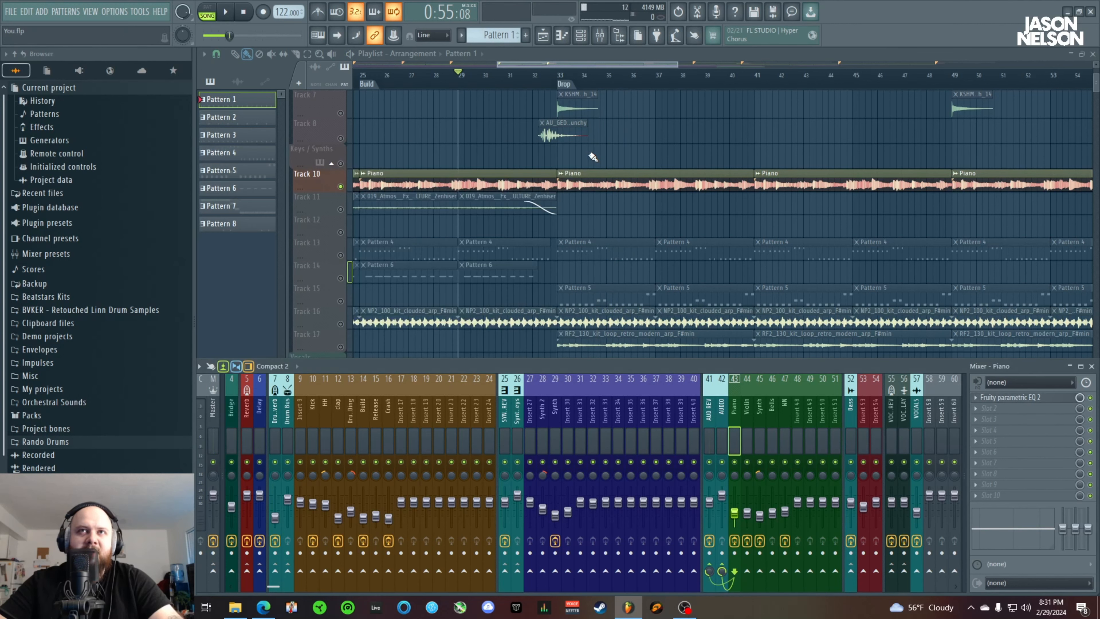
# View the Kickstart 2 settings on the Violin mixer track
pyautogui.click(749, 419)
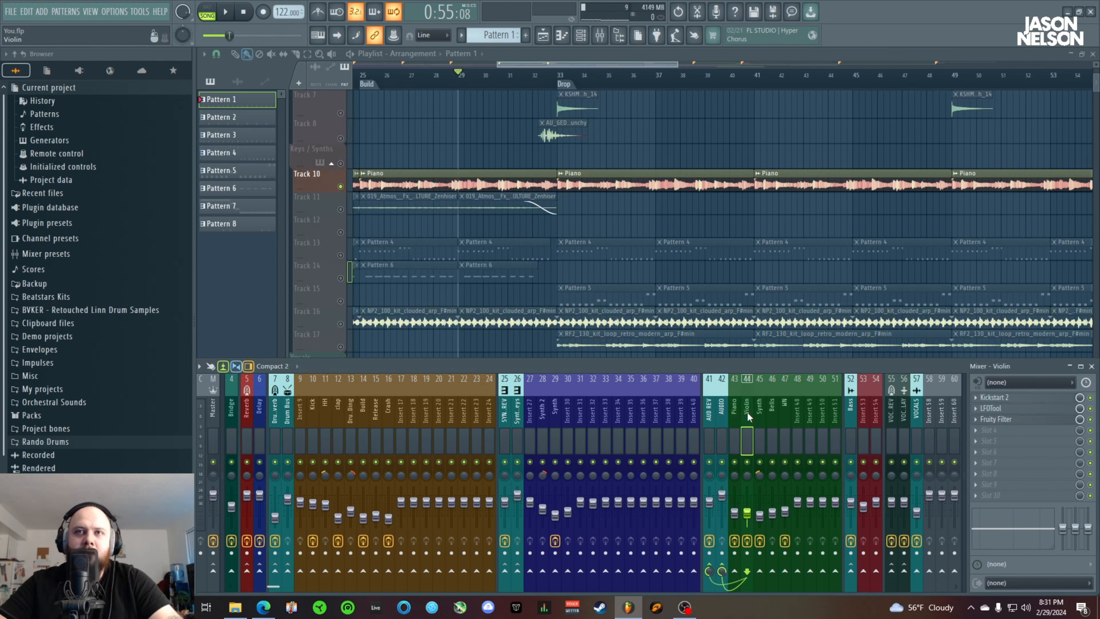
pyautogui.click(1014, 397)
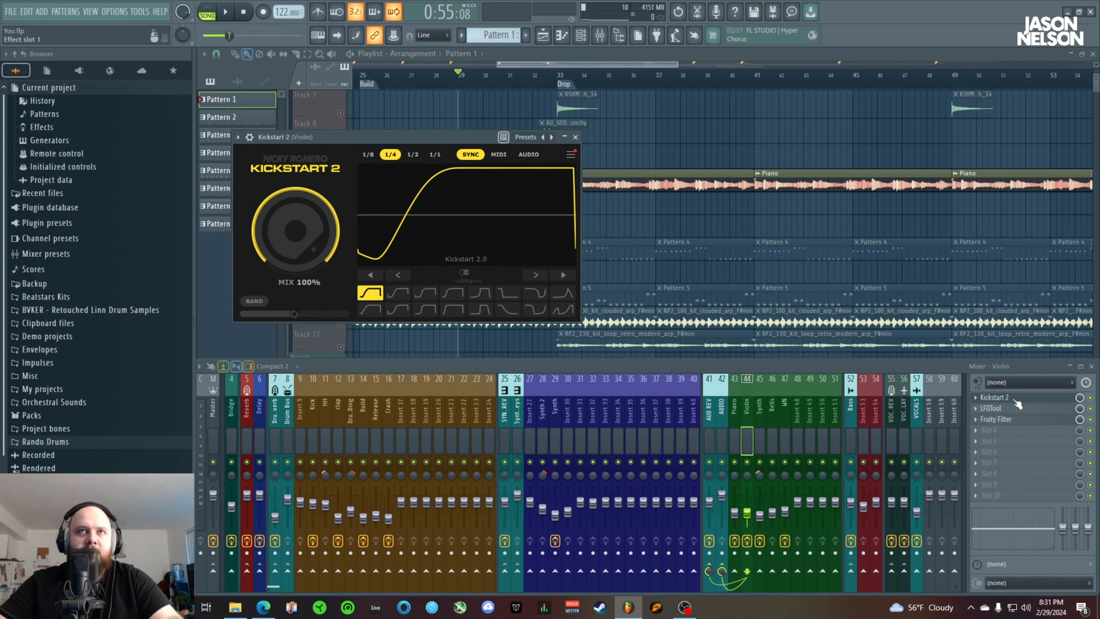
pyautogui.click(575, 138)
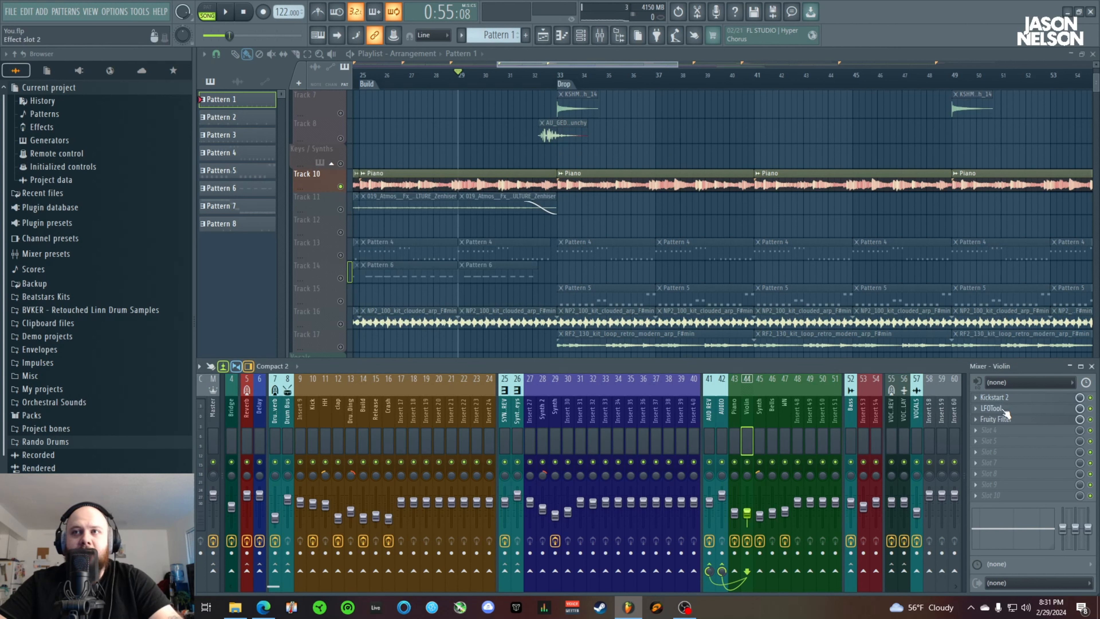
# Show LFO graph 2 in the Violin mixer track's LFOTool and move its window below the upper playlist tracks
pyautogui.click(996, 408)
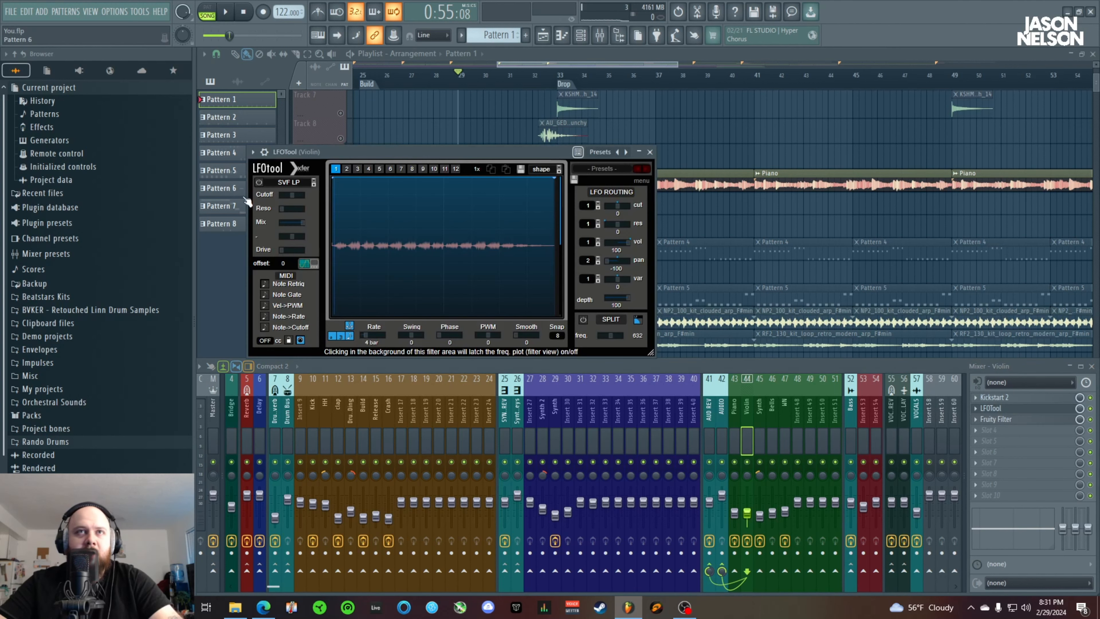
pyautogui.click(348, 170)
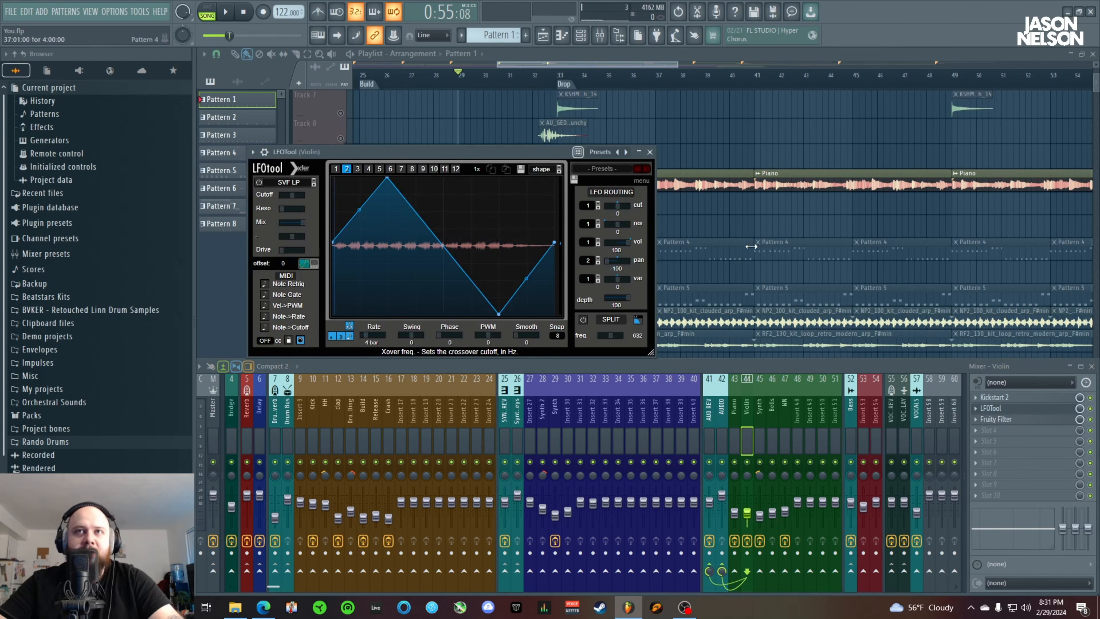
pyautogui.moveTo(445, 152); pyautogui.dragTo(615, 291)
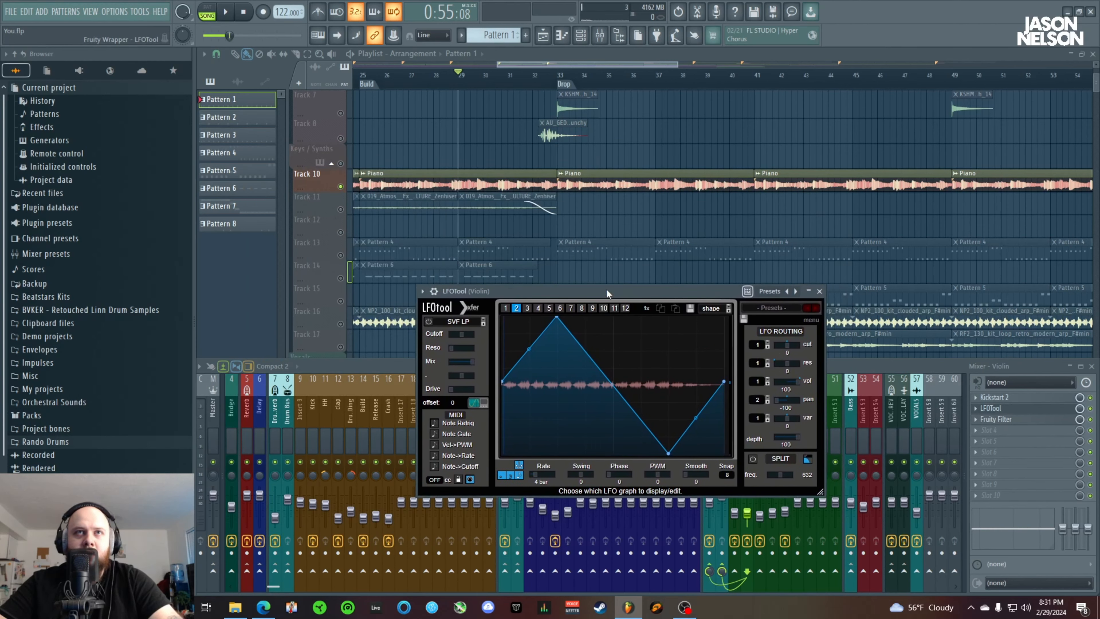
# Solo Track 11 and play its atmosphere clips from the Drums marker at bar 9 with the Violin track's LFOTool open
pyautogui.click(323, 209)
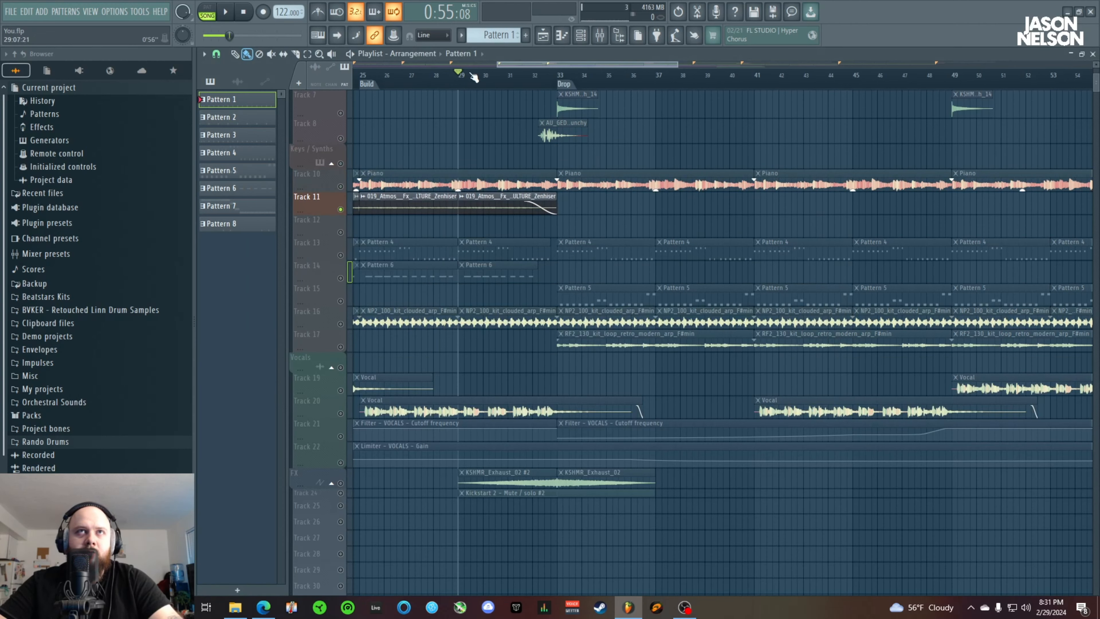
pyautogui.moveTo(499, 65); pyautogui.dragTo(312, 69)
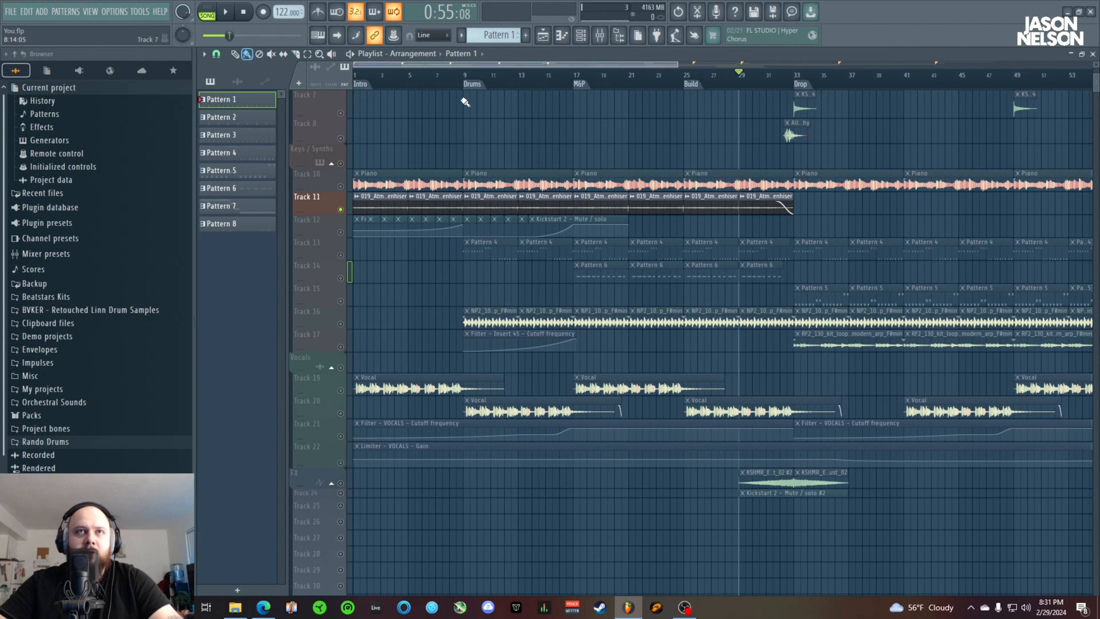
pyautogui.click(468, 84)
pyautogui.click(602, 37)
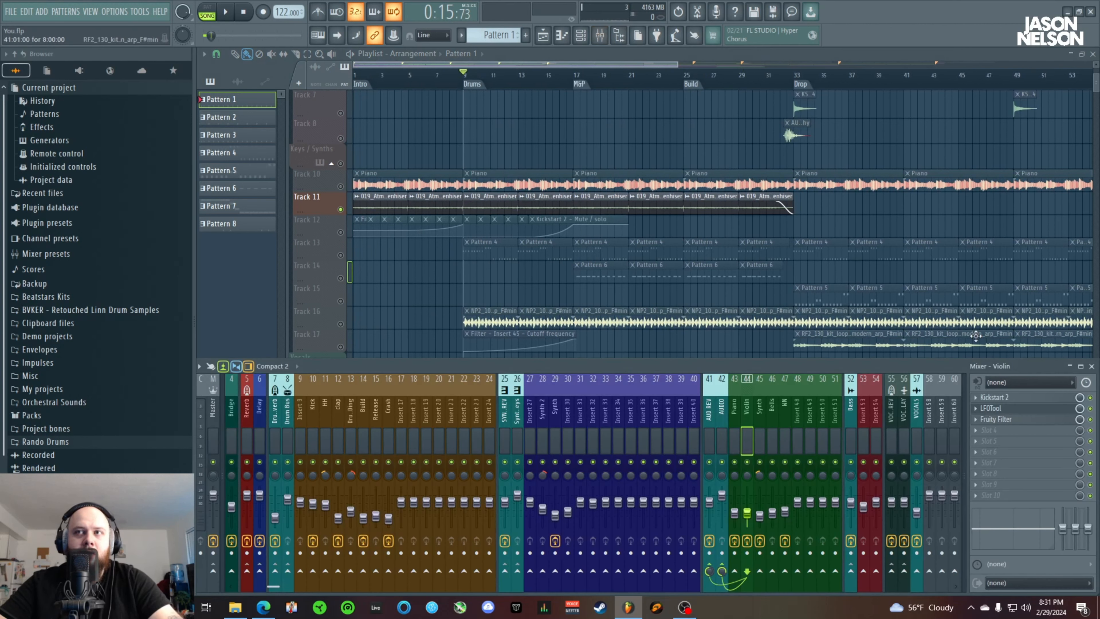
pyautogui.click(1005, 408)
pyautogui.press('space')
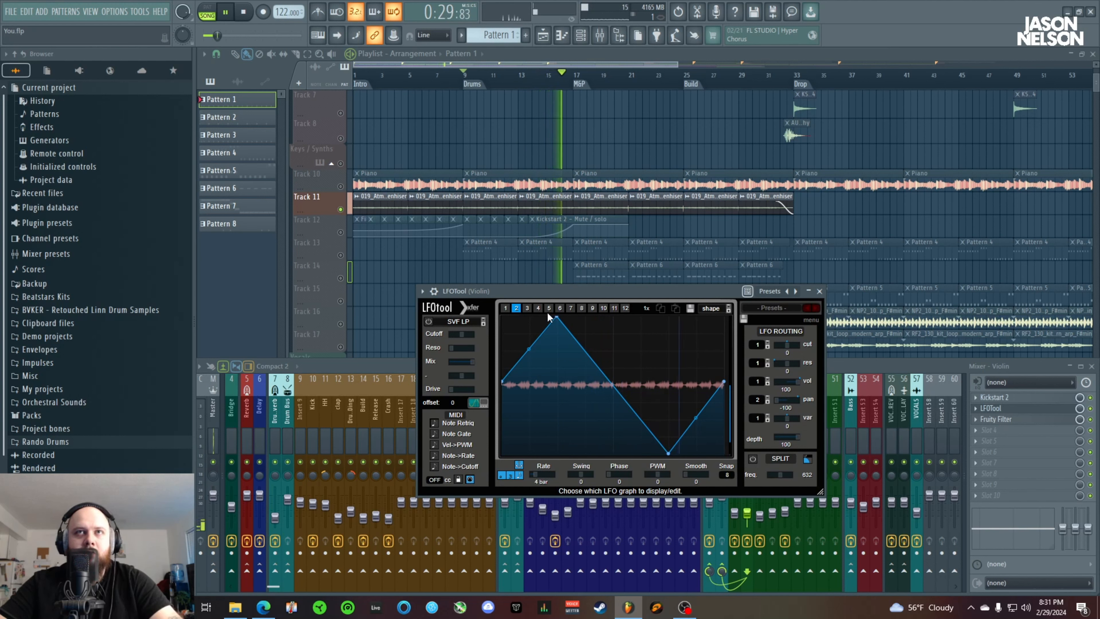
pyautogui.press('space')
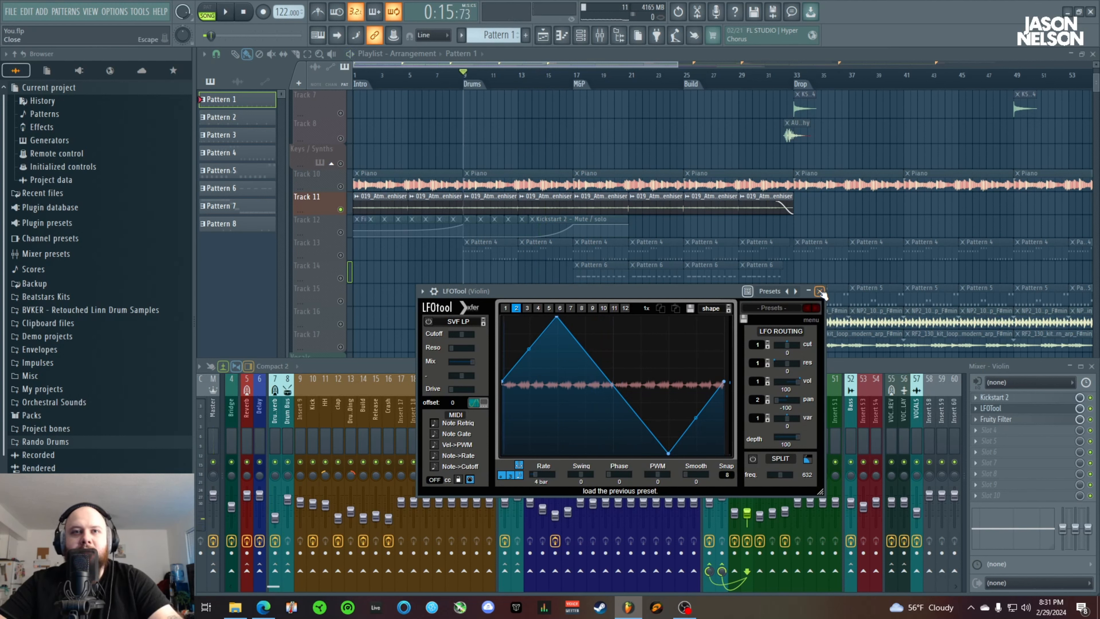
# Close the LFOTool window and view the Fruity Filter settings on the Synth mixer track
pyautogui.click(819, 291)
pyautogui.click(759, 416)
pyautogui.click(1030, 412)
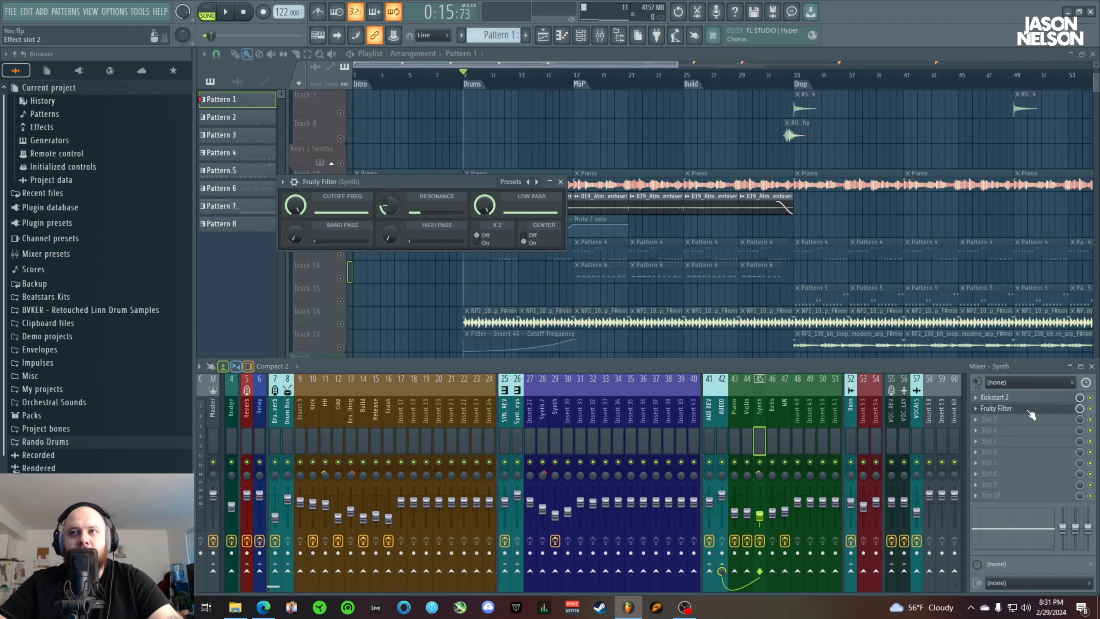
pyautogui.click(560, 181)
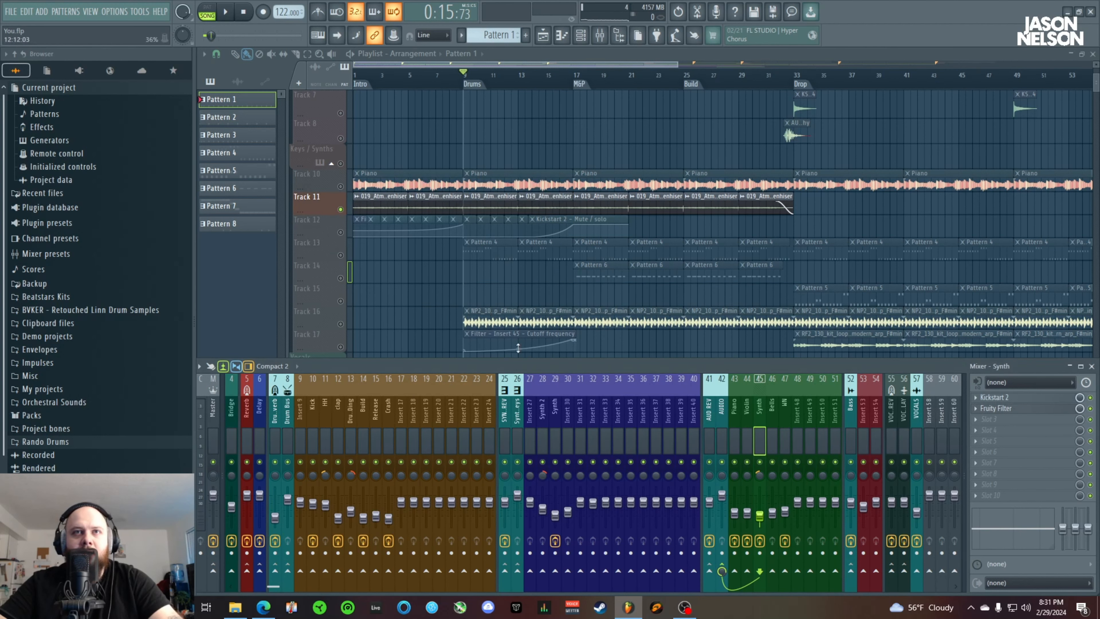
# Play the soloed Track 11 atmosphere clips from the Drums marker, then restart playback from about bar 22
pyautogui.press('space')
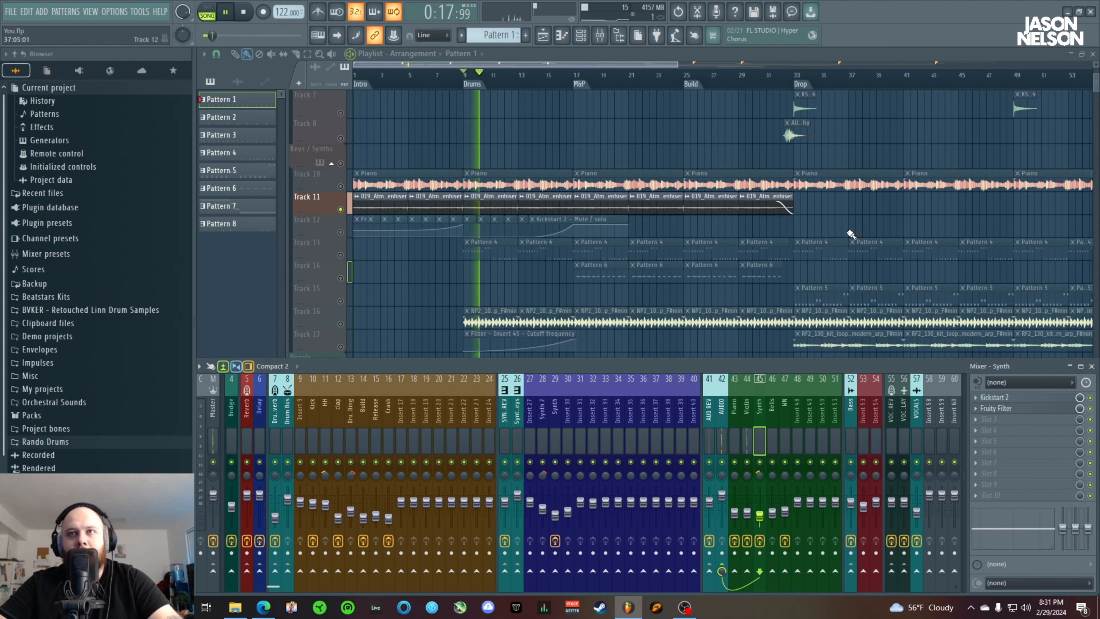
pyautogui.press('space')
pyautogui.click(641, 74)
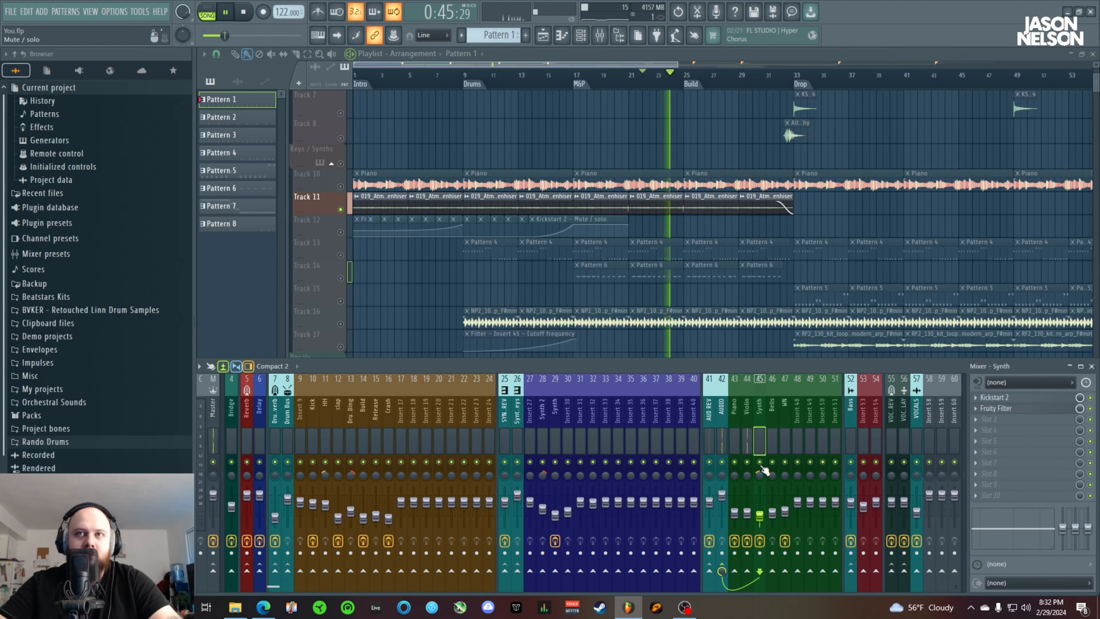
# Unsolo Track 11 during playback so that all playlist tracks sound together
pyautogui.scroll(-3, 716, 315)
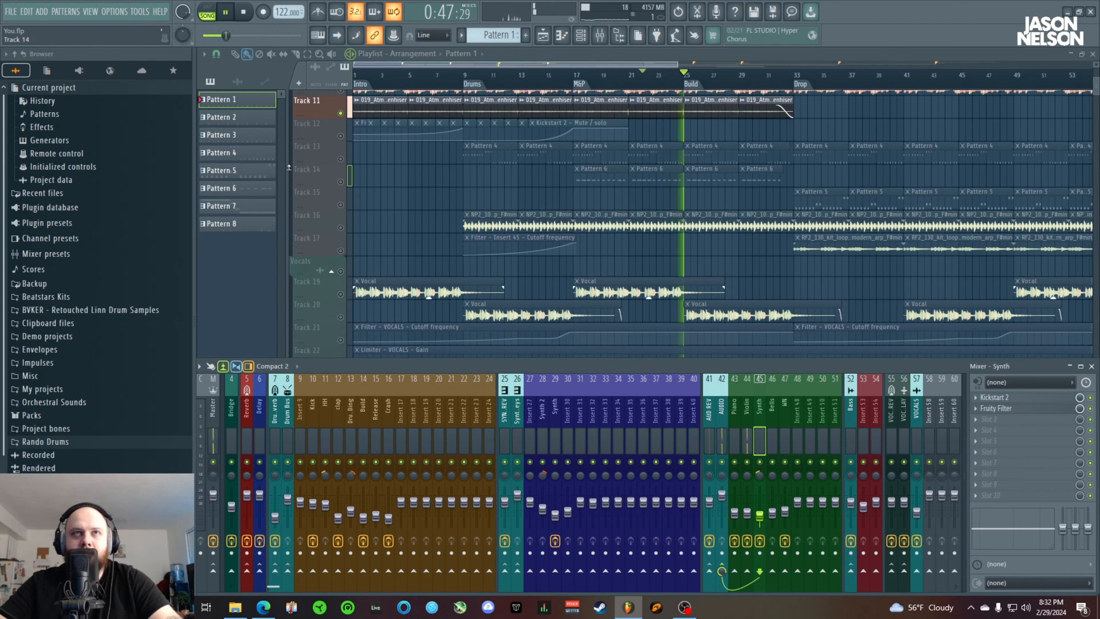
pyautogui.rightClick(336, 114)
pyautogui.click(332, 113)
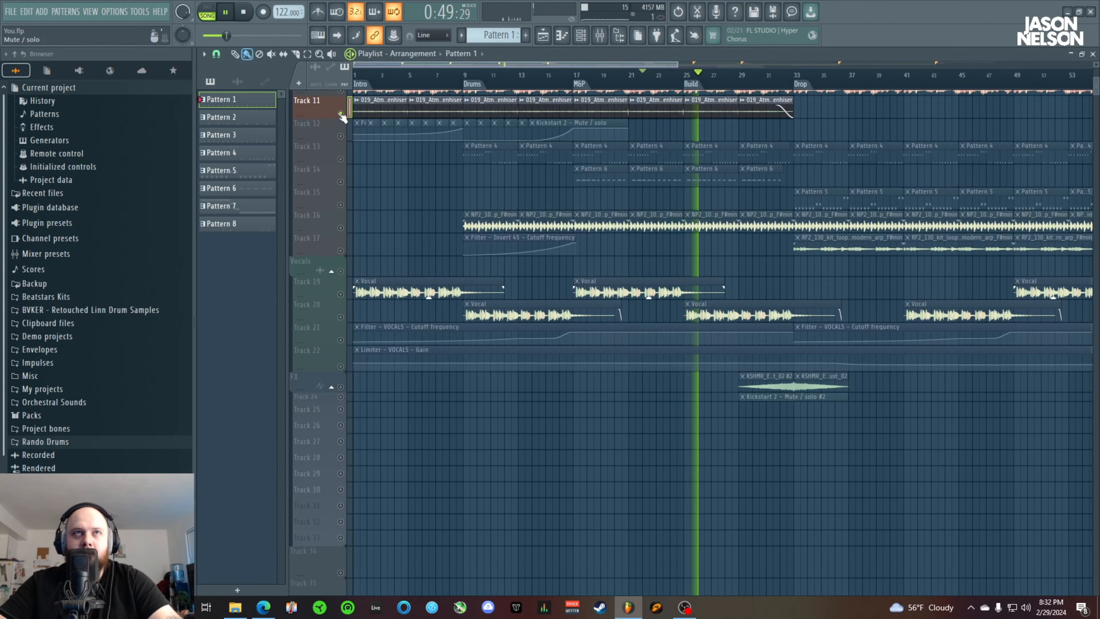
pyautogui.rightClick(340, 113)
# Show the mixer, solo the Synth track on insert 45 to hear it alone, and restore the full mix
pyautogui.click(600, 35)
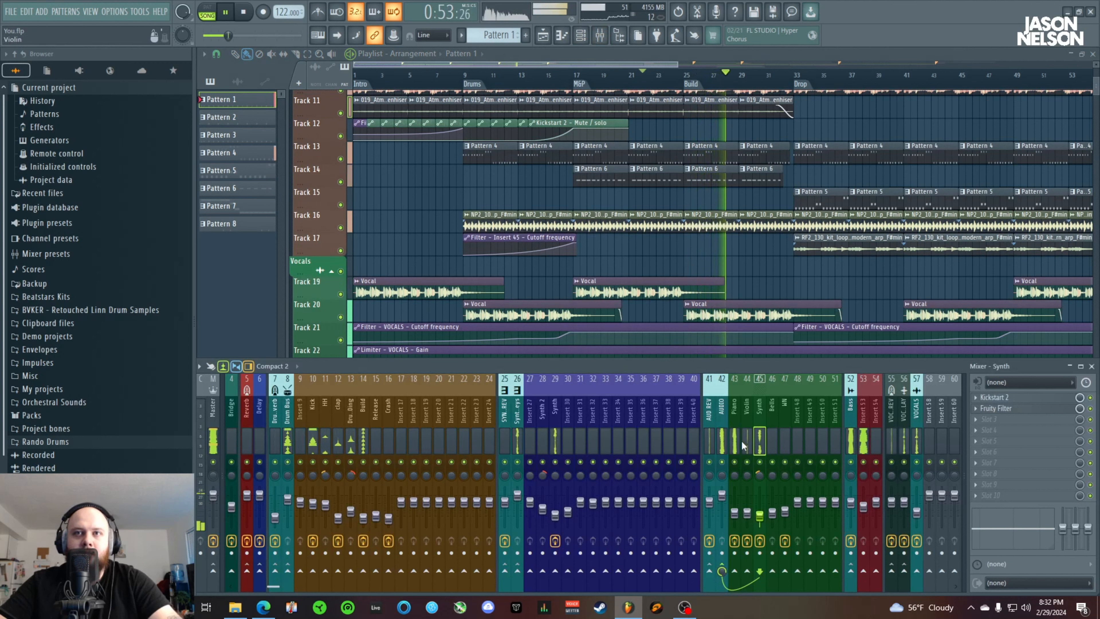
pyautogui.rightClick(759, 463)
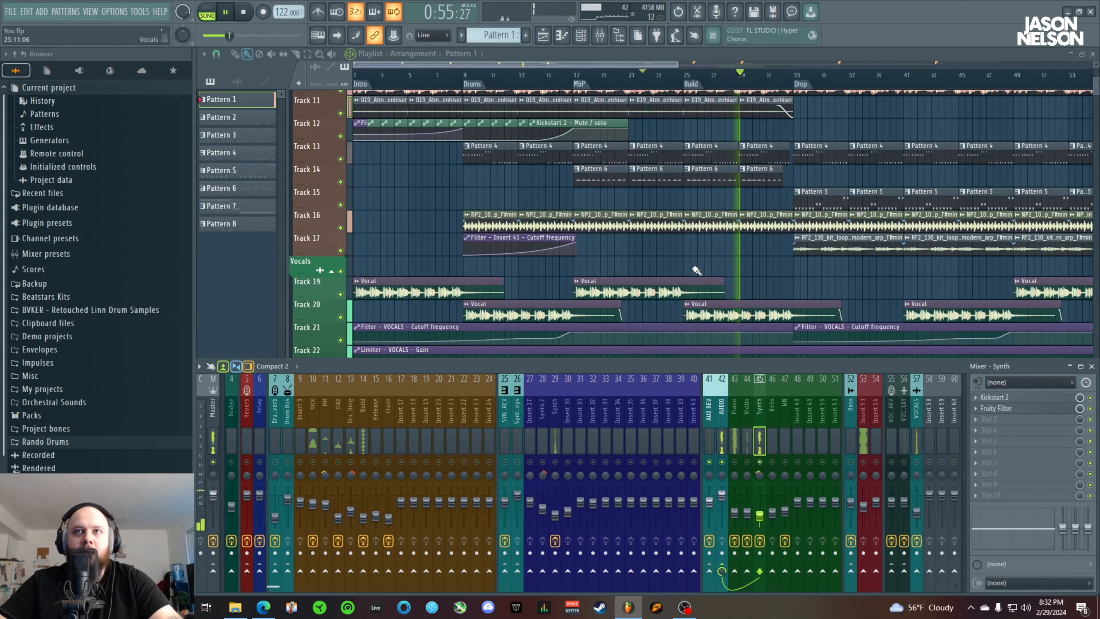
pyautogui.rightClick(760, 463)
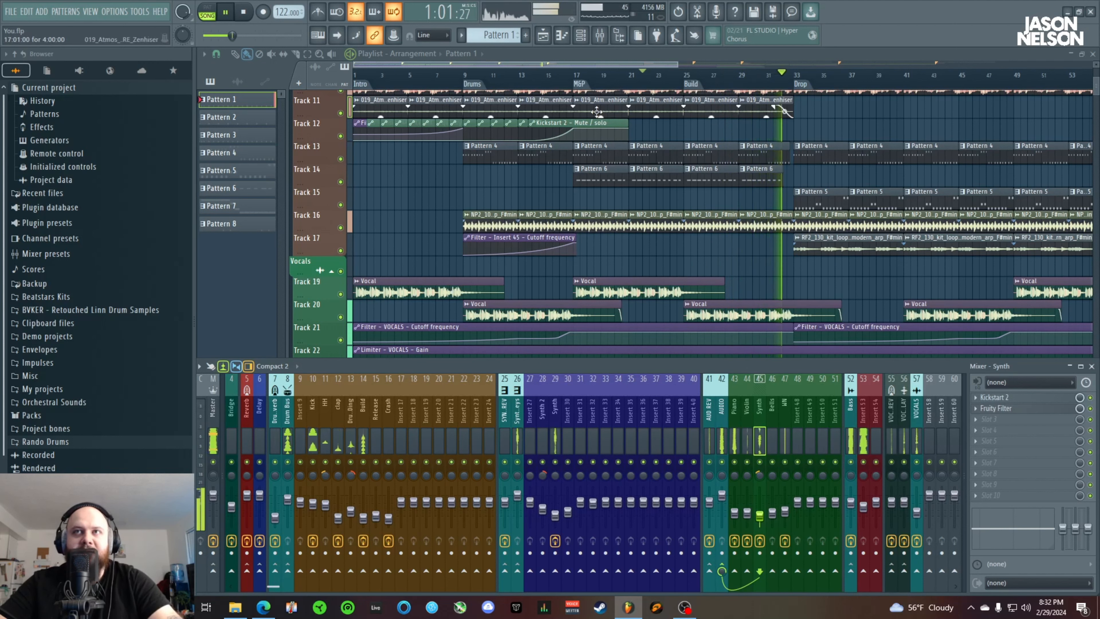
# Bring the Drop section into view and check the effect slots of the Bells and WN mixer tracks
pyautogui.moveTo(566, 64); pyautogui.dragTo(617, 51)
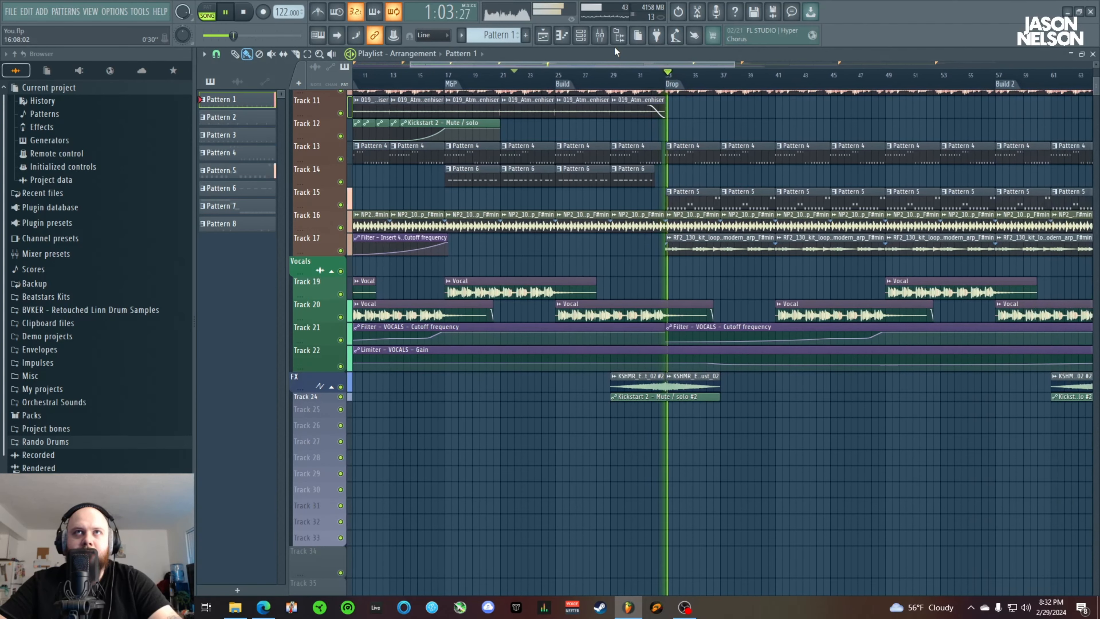
pyautogui.click(770, 417)
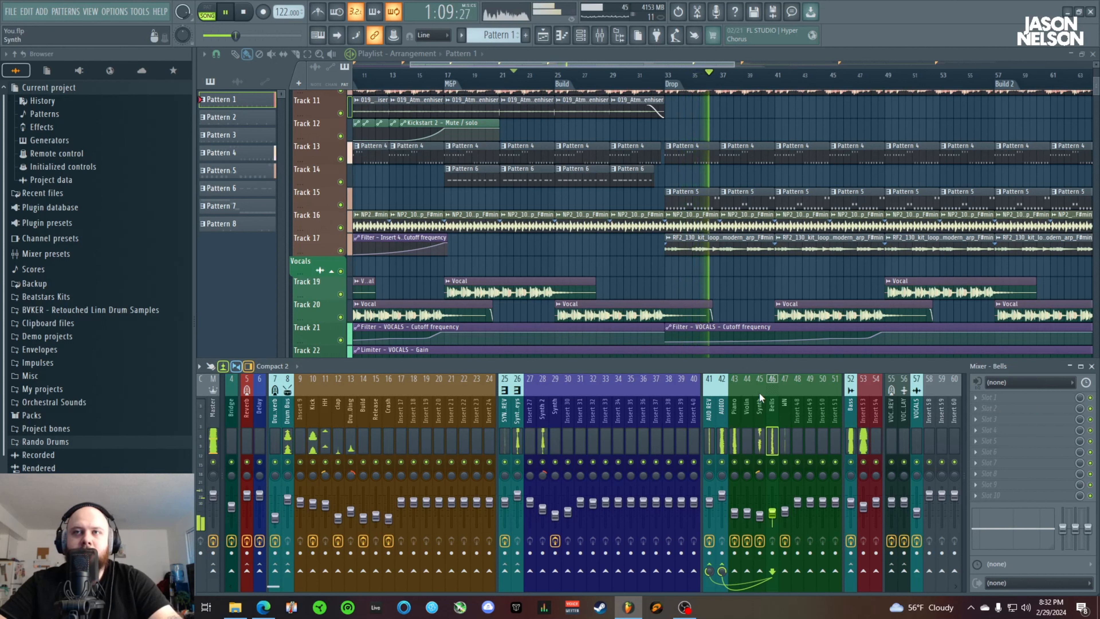
pyautogui.click(783, 412)
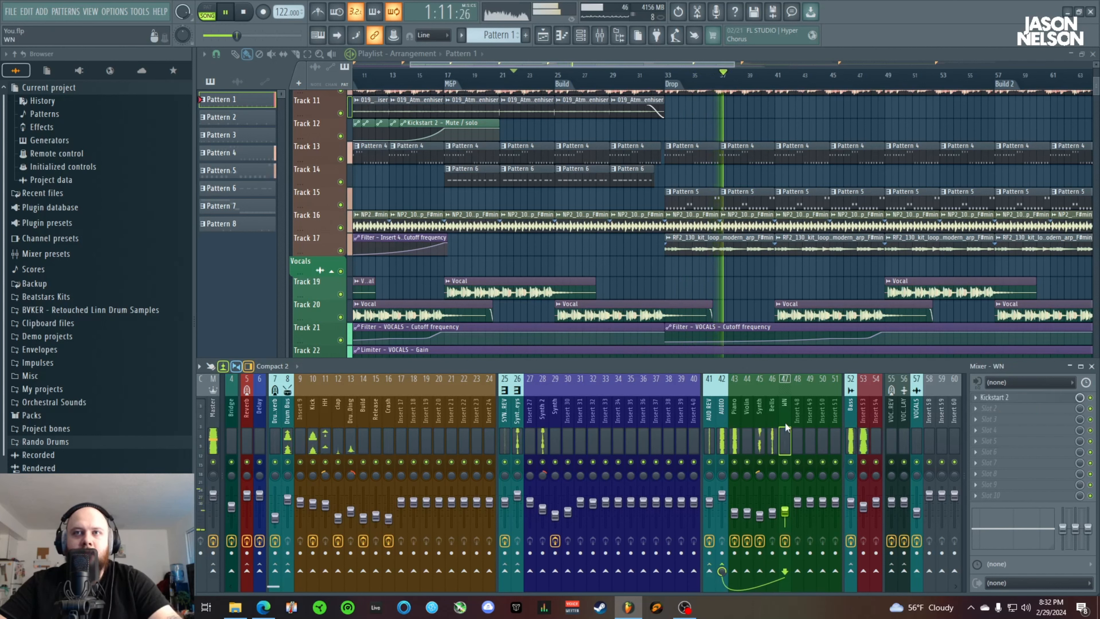
# View the Fruity Limiter compression settings on the Bass mixer track during playback, and close its window
pyautogui.click(853, 413)
pyautogui.click(1023, 399)
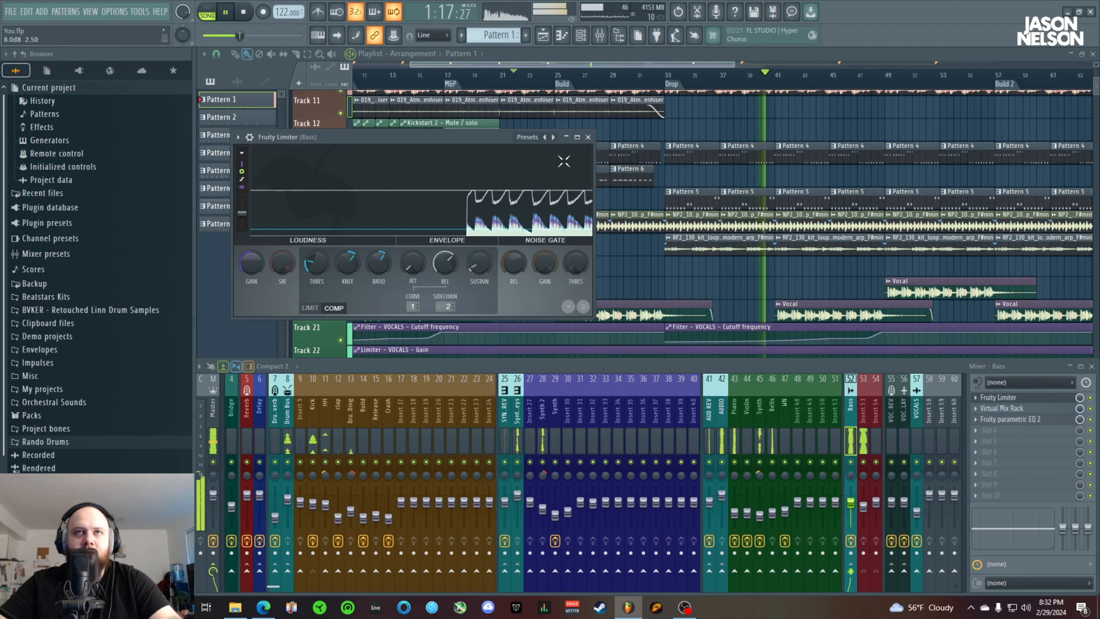
pyautogui.click(588, 137)
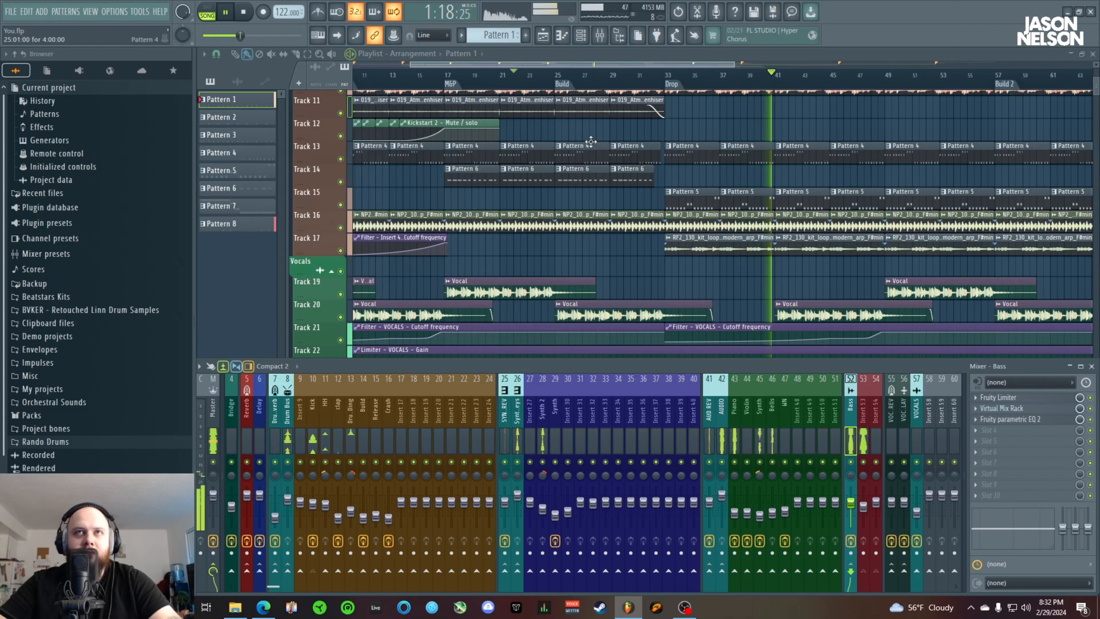
# View the Bass mixer track's Virtual Mix Rack and Fruity parametric EQ 2 settings, closing each window
pyautogui.click(1004, 408)
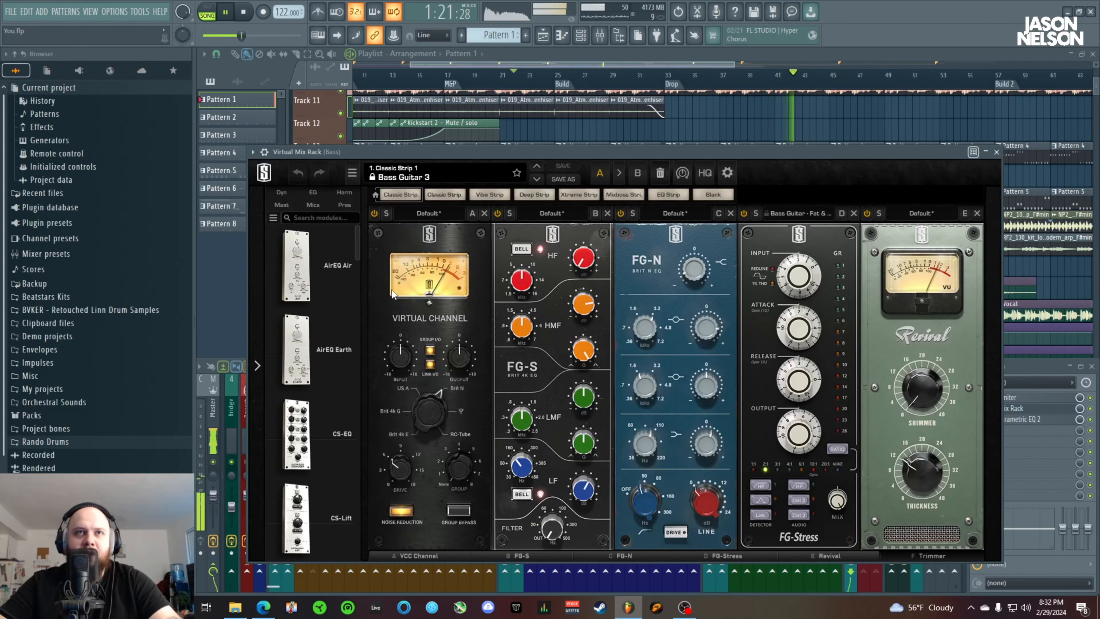
pyautogui.click(1018, 408)
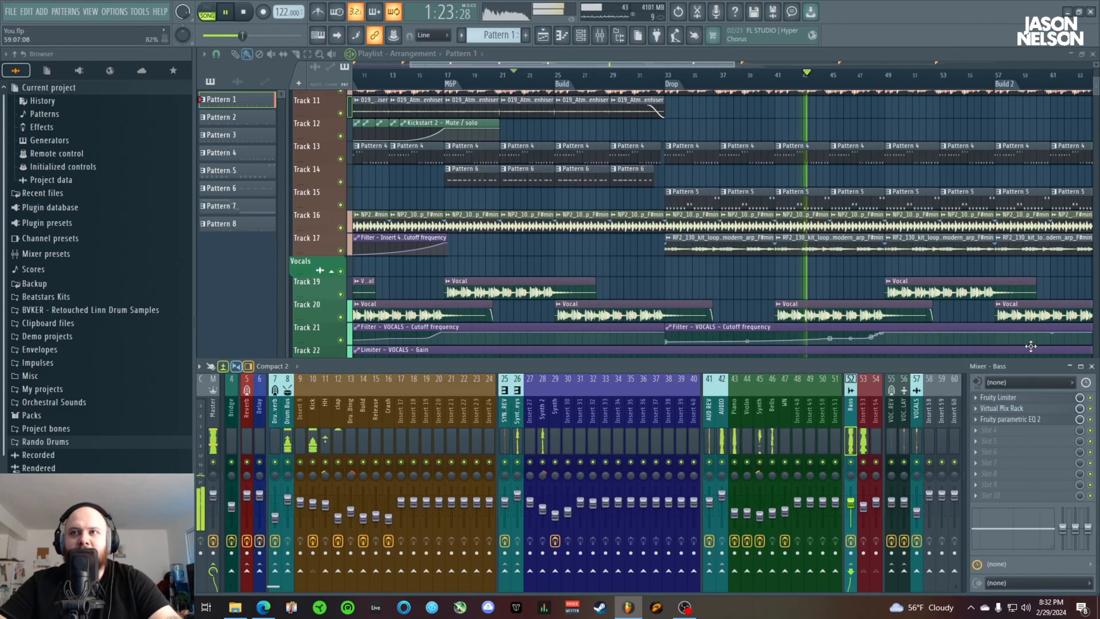
pyautogui.click(1021, 418)
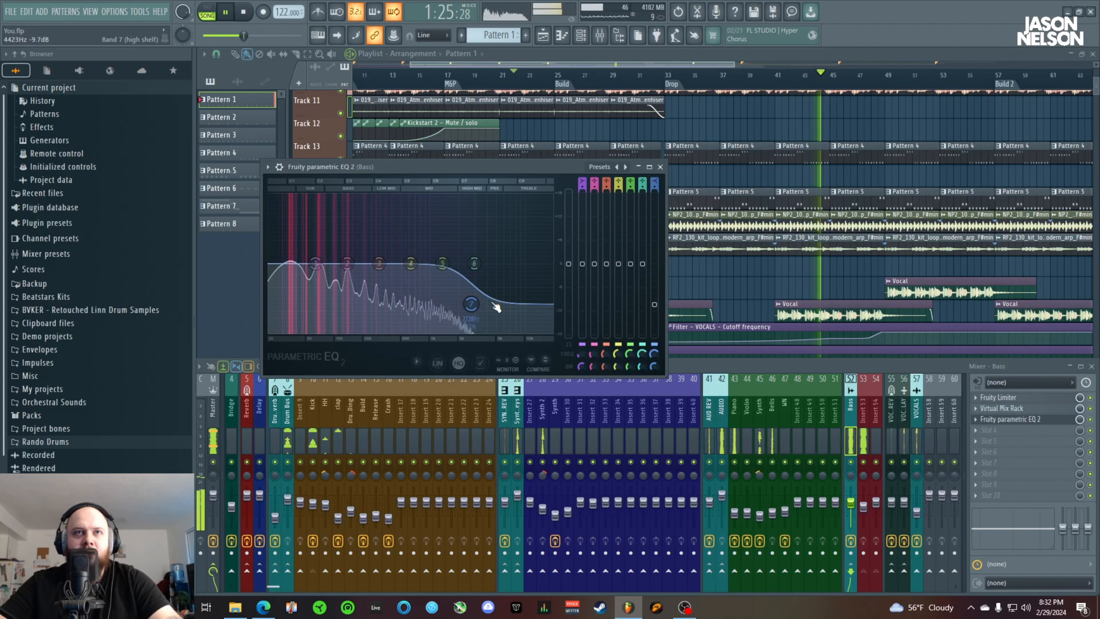
pyautogui.click(660, 167)
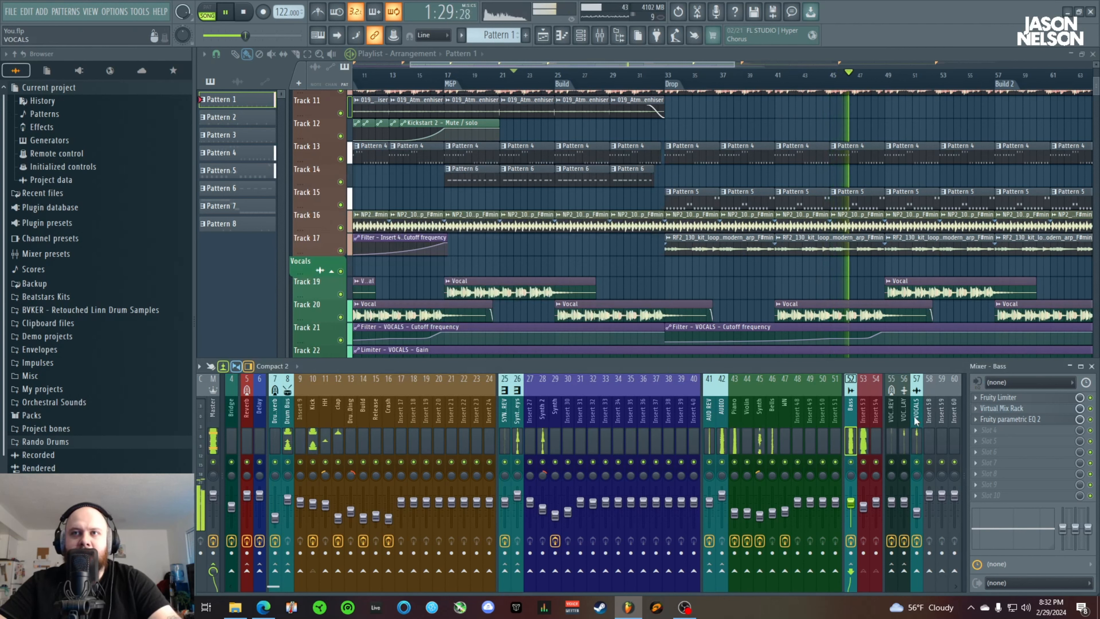
# Stop playback and fit the whole arrangement from the Intro to the outro in the playlist view
pyautogui.press('space')
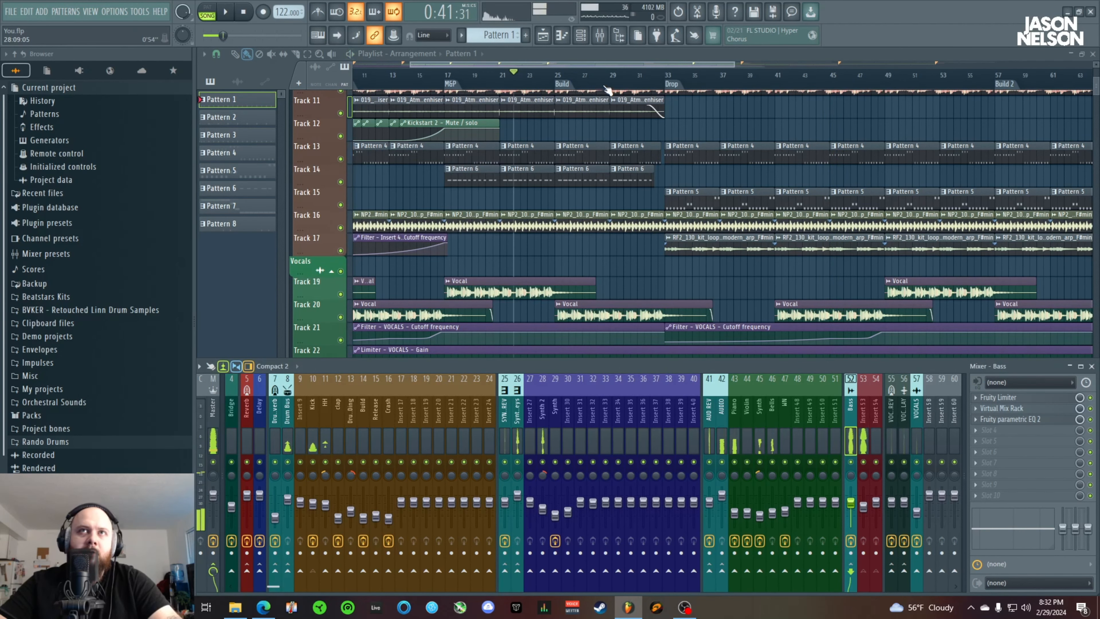
pyautogui.scroll(-4, 607, 90)
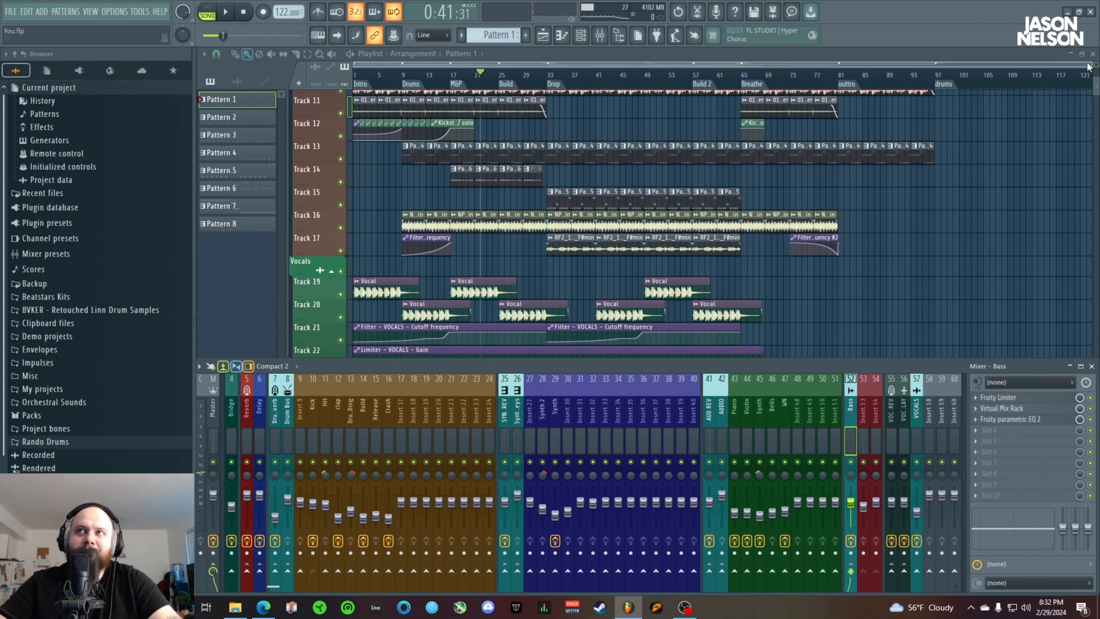
pyautogui.moveTo(1089, 65); pyautogui.dragTo(950, 82)
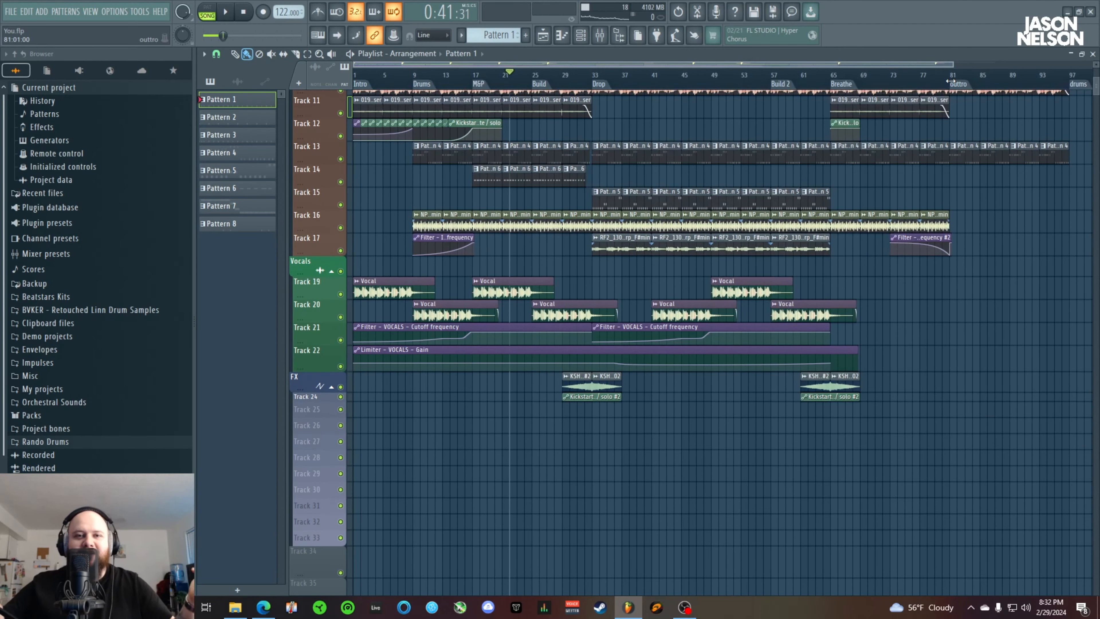